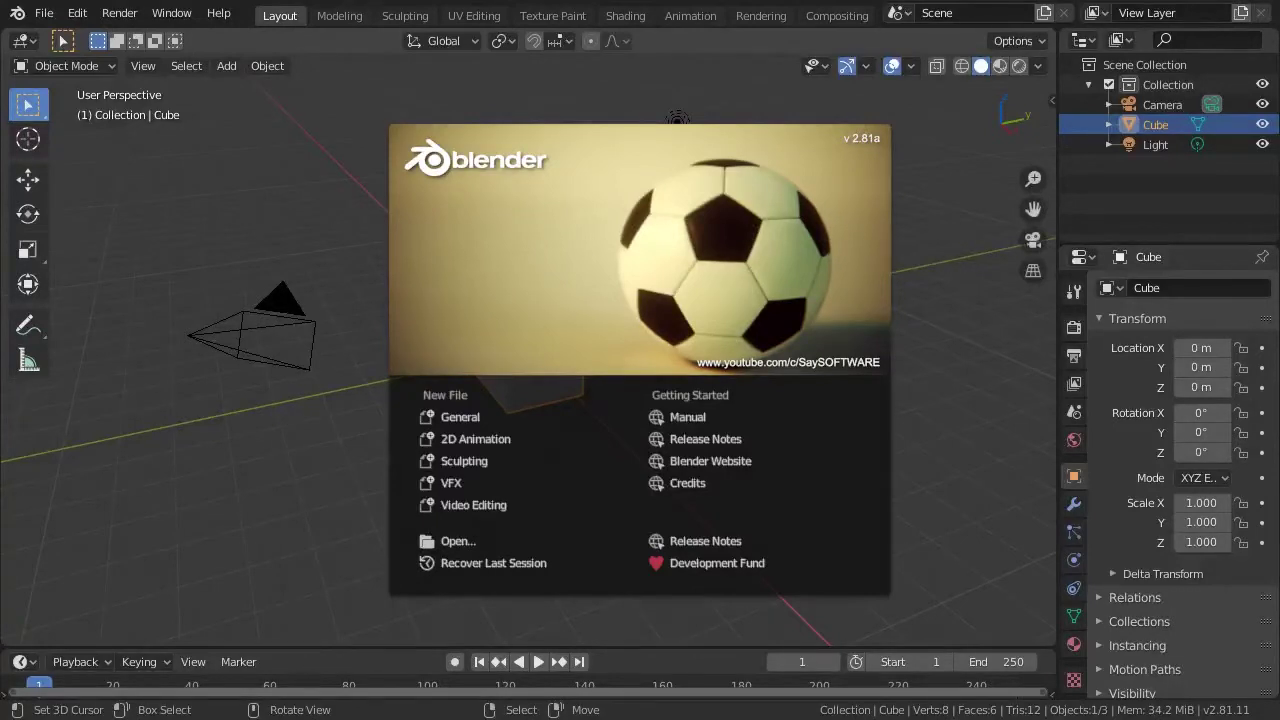
Step: Close the Blender 2.81a splash screen to reveal the default cube, camera and light
{"action": "left_click", "coordinate": [649, 372]}
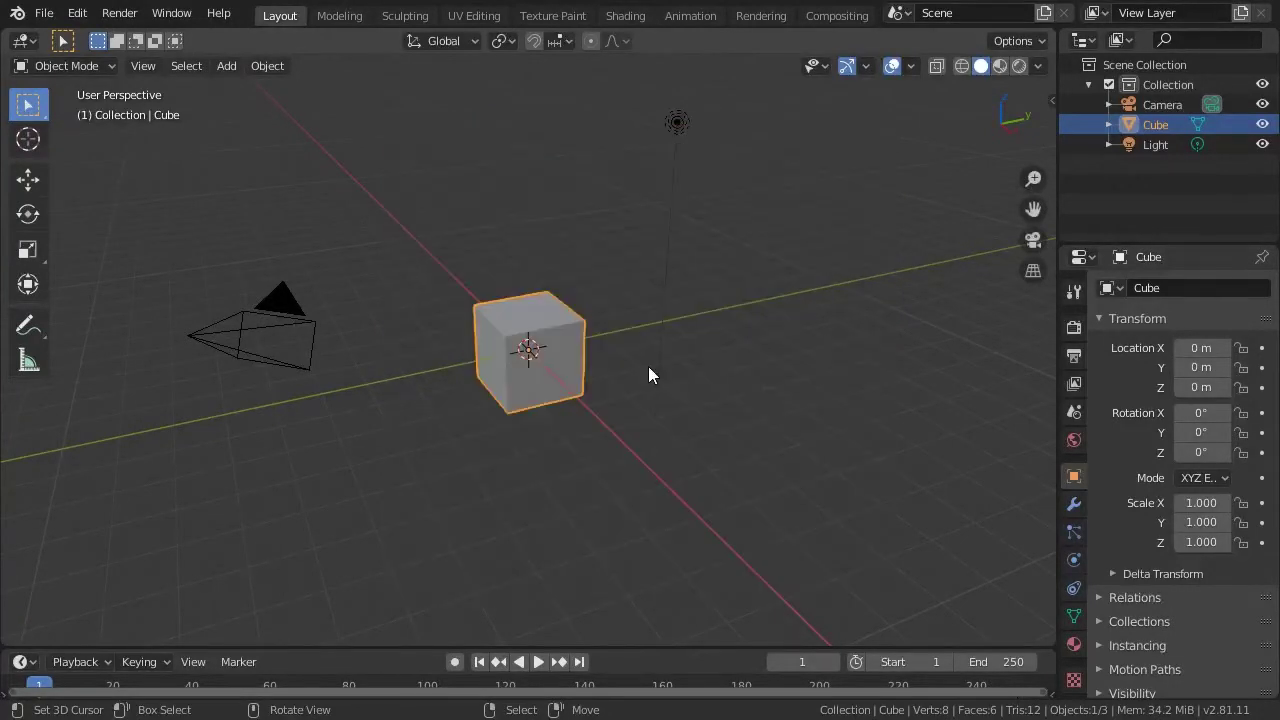
Step: Delete the default cube, camera and light and add a circle mesh at the origin
{"action": "left_click", "coordinate": [648, 366]}
{"action": "key", "text": "a"}
{"action": "key", "text": "Delete"}
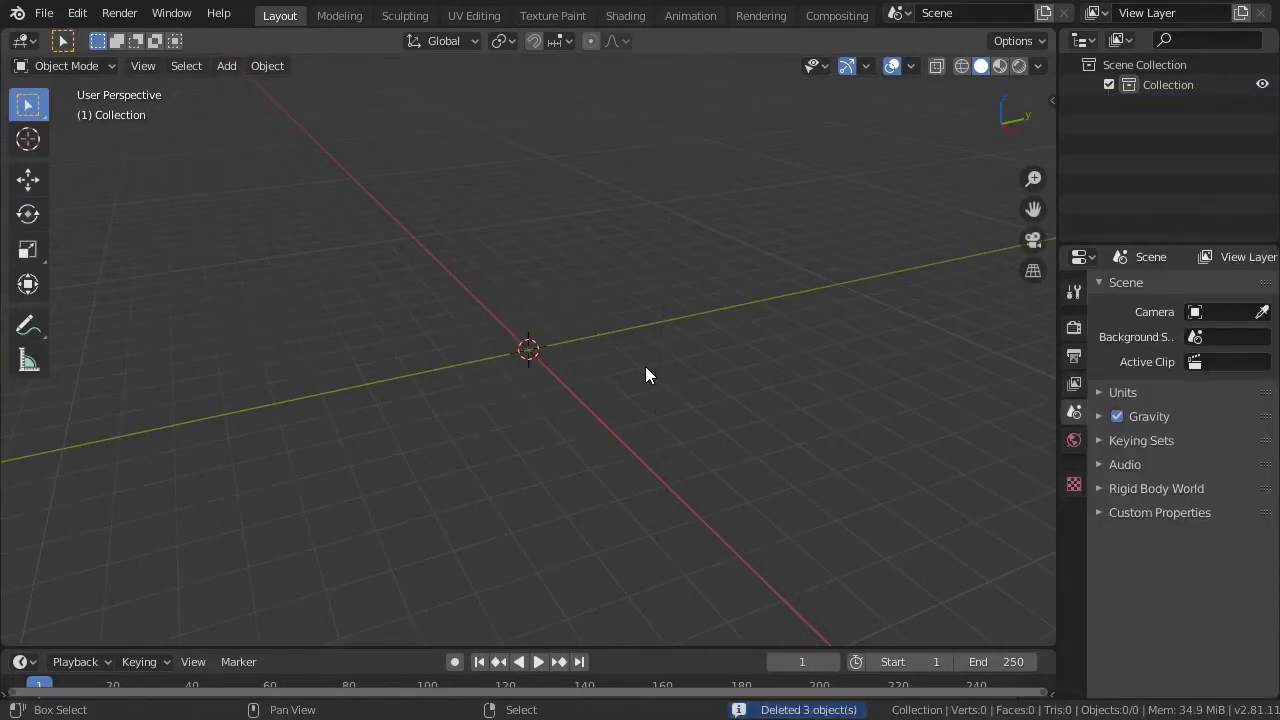
{"action": "key", "text": "shift+a"}
{"action": "left_click", "coordinate": [722, 370]}
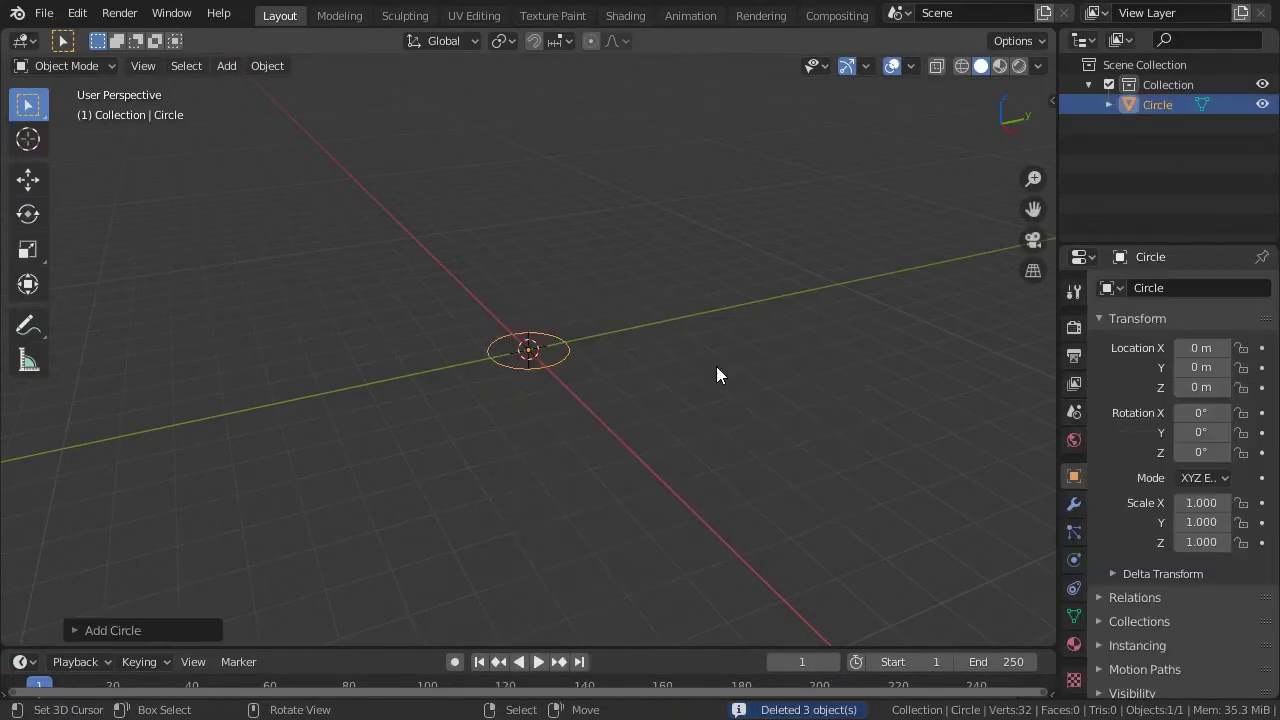
Step: Set the circle to 5 vertices, forming a pentagon viewed from the top, and enter Edit Mode
{"action": "key", "text": "KP_7"}
{"action": "key", "text": "KP_Decimal"}
{"action": "left_click", "coordinate": [121, 628]}
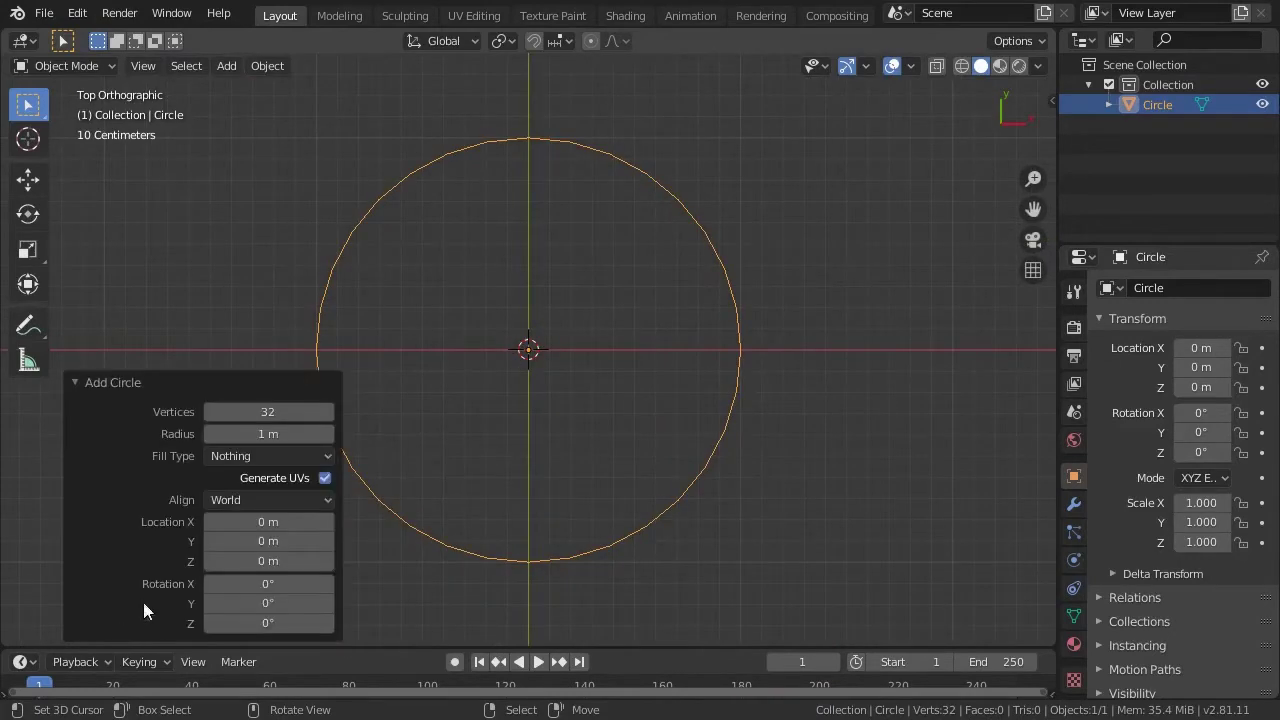
{"action": "left_click", "coordinate": [260, 412]}
{"action": "type", "text": "5"}
{"action": "key", "text": "Return"}
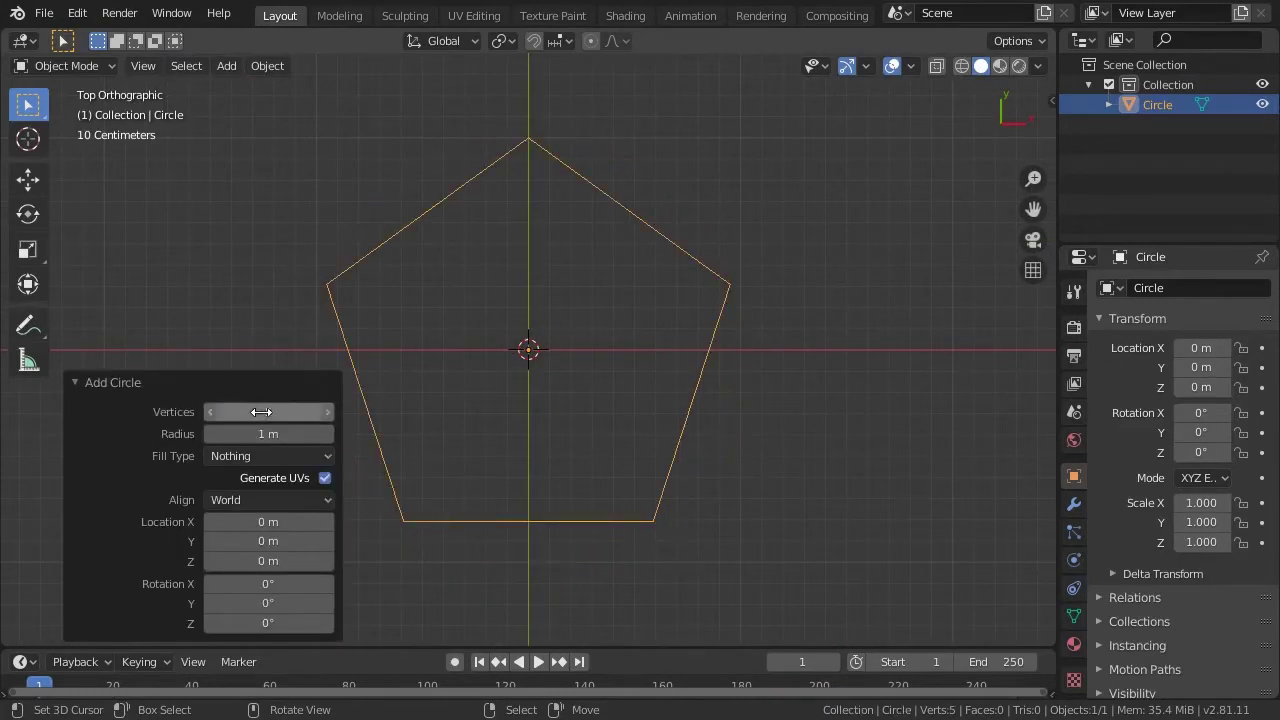
{"action": "scroll", "coordinate": [520, 343], "scroll_direction": "down", "scroll_amount": 3}
{"action": "middle_click_drag", "start_coordinate": [614, 326], "coordinate": [662, 279], "text": "shift"}
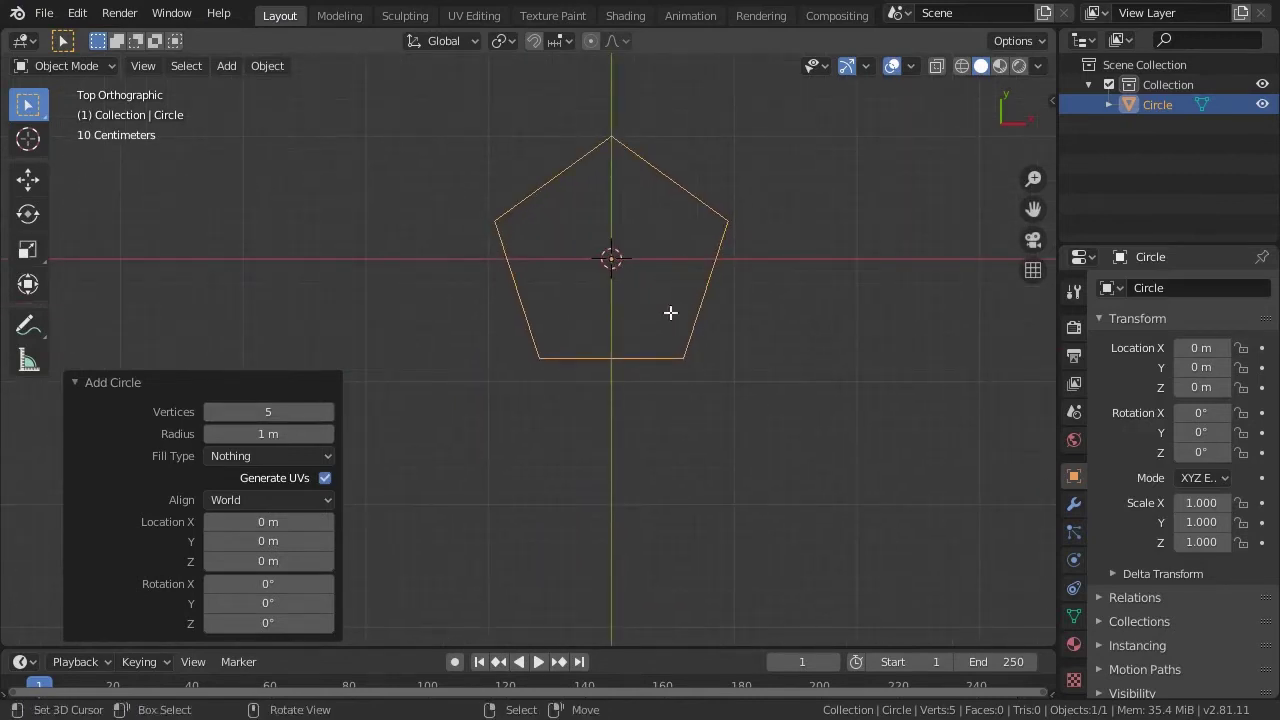
{"action": "key", "text": "Tab"}
{"action": "key", "text": "shift+s"}
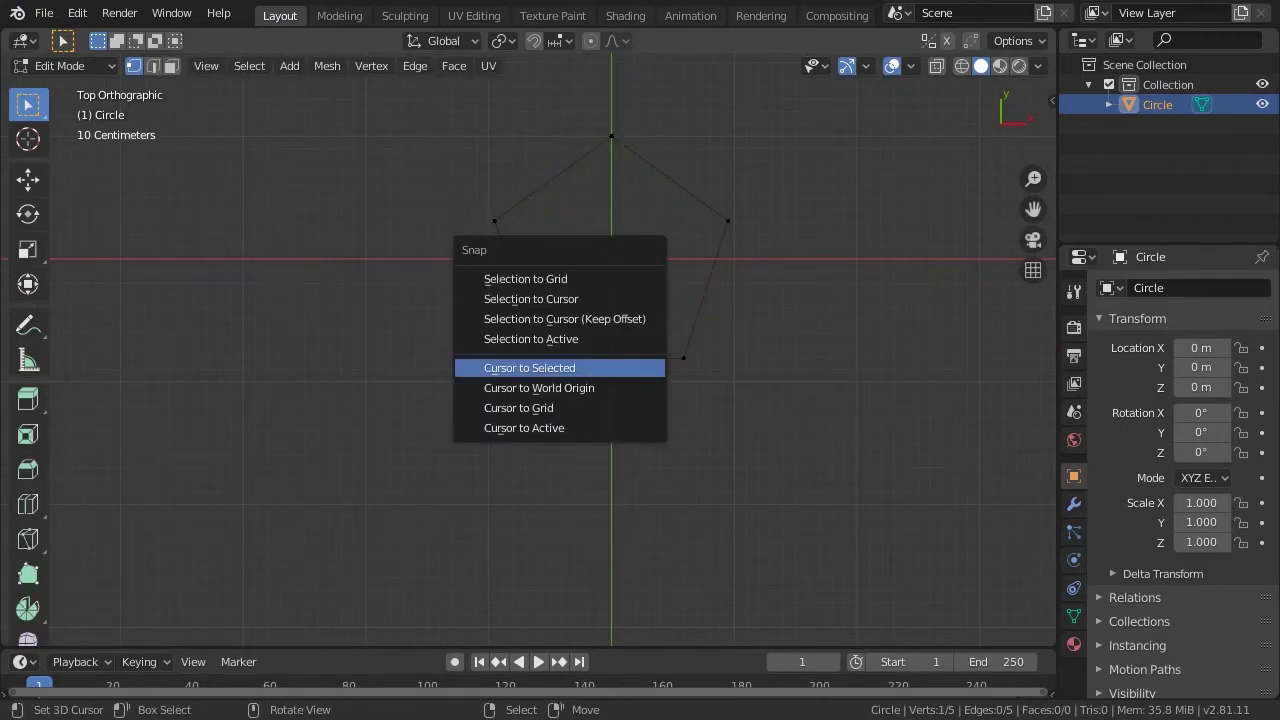
Step: Copy the pentagon's bottom edge rotated 120° about its bottom-left vertex
{"action": "left_click", "coordinate": [632, 368]}
{"action": "left_click", "coordinate": [687, 350], "text": "shift"}
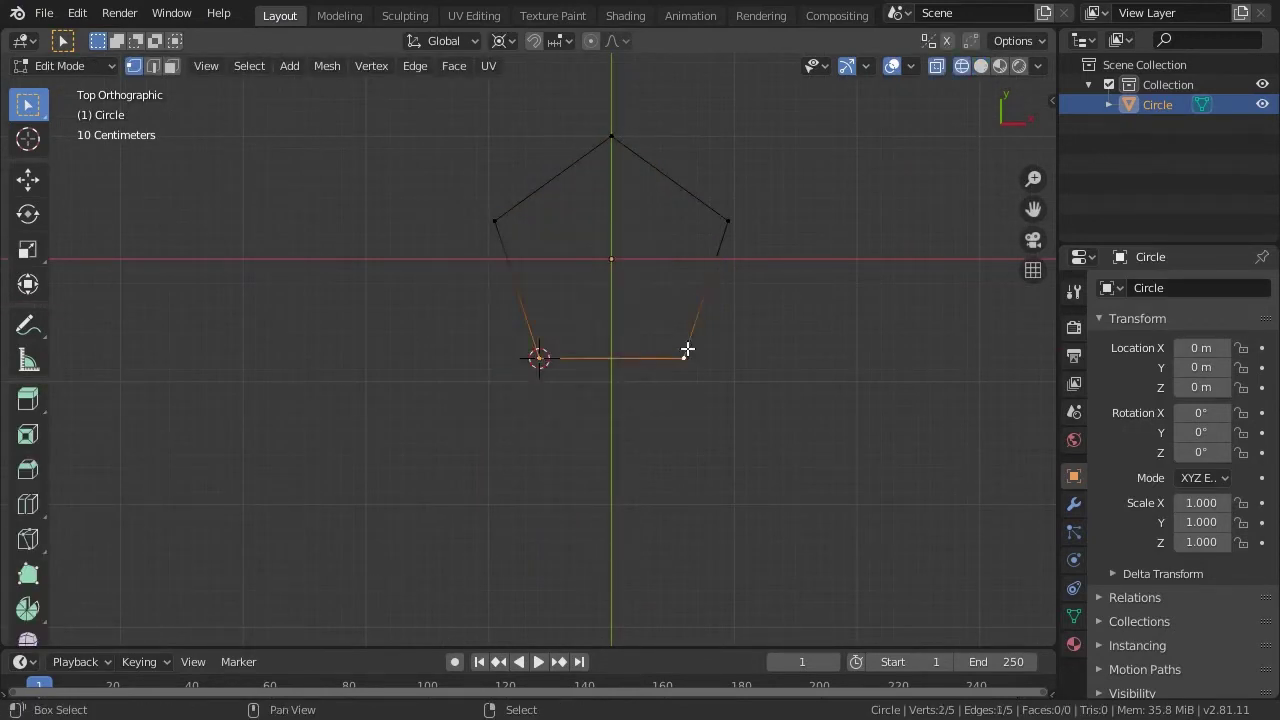
{"action": "key", "text": "shift+d"}
{"action": "type", "text": "r120"}
{"action": "key", "text": "Return"}
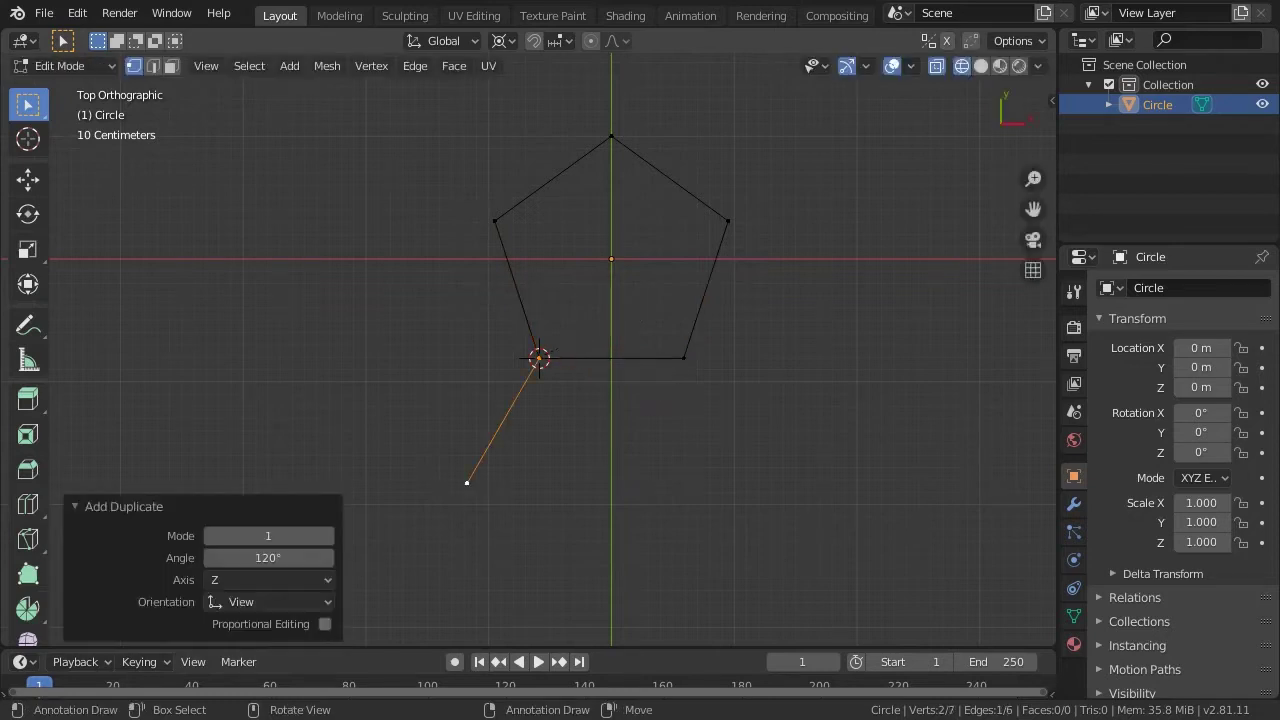
Step: Copy the bottom edge again, rotated -120° about its bottom-right vertex
{"action": "left_click", "coordinate": [541, 358]}
{"action": "left_click", "coordinate": [687, 358]}
{"action": "key", "text": "shift+s"}
{"action": "left_click", "coordinate": [653, 366]}
{"action": "left_click", "coordinate": [681, 360], "text": "shift"}
{"action": "key", "text": "shift+d"}
{"action": "type", "text": "r-120"}
{"action": "key", "text": "Return"}
Step: Copy the new lower-right edge rotated 120° about its end vertex
{"action": "left_click", "coordinate": [758, 487]}
{"action": "key", "text": "shift+s"}
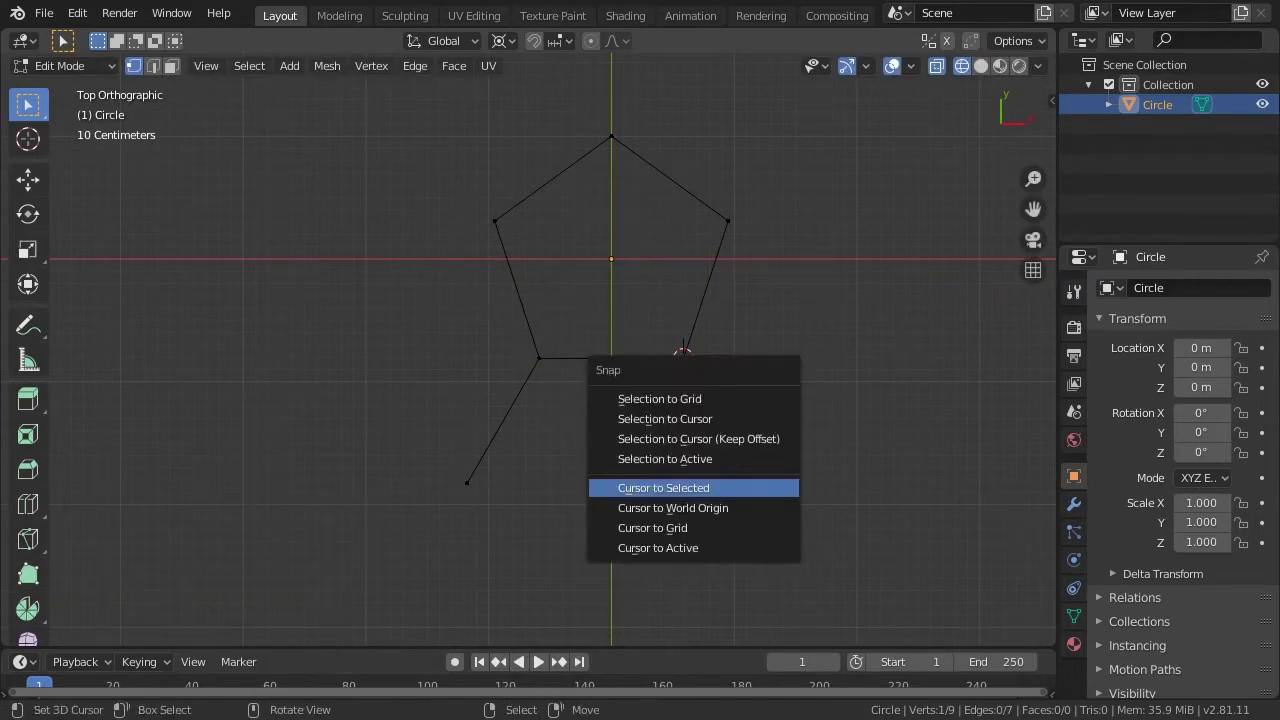
{"action": "left_click", "coordinate": [757, 487]}
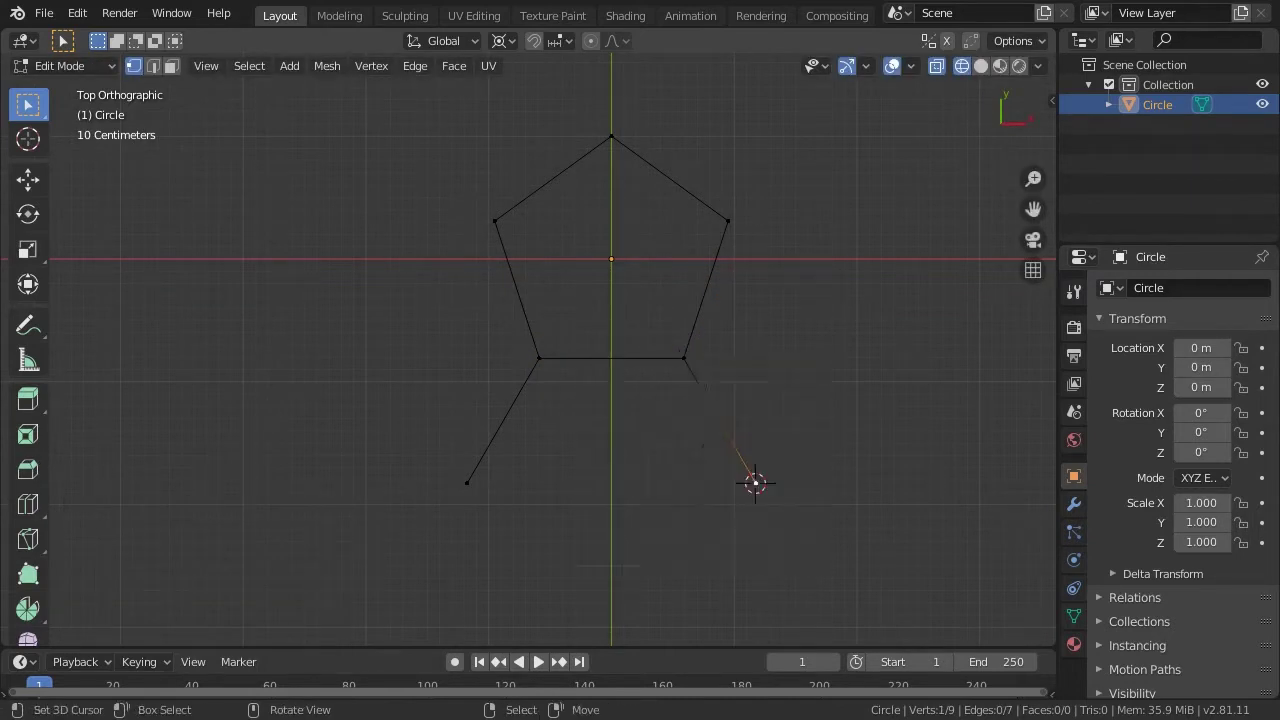
{"action": "left_click", "coordinate": [684, 359], "text": "shift"}
{"action": "key", "text": "shift+d"}
{"action": "type", "text": "r120"}
{"action": "key", "text": "Return"}
{"action": "middle_click_drag", "start_coordinate": [622, 398], "coordinate": [685, 257], "text": "shift"}
Step: Add the hexagon's bottom edge as a copy rotated -120° about the newest end vertex
{"action": "left_click", "coordinate": [748, 466]}
{"action": "key", "text": "shift+s"}
{"action": "left_click", "coordinate": [748, 471]}
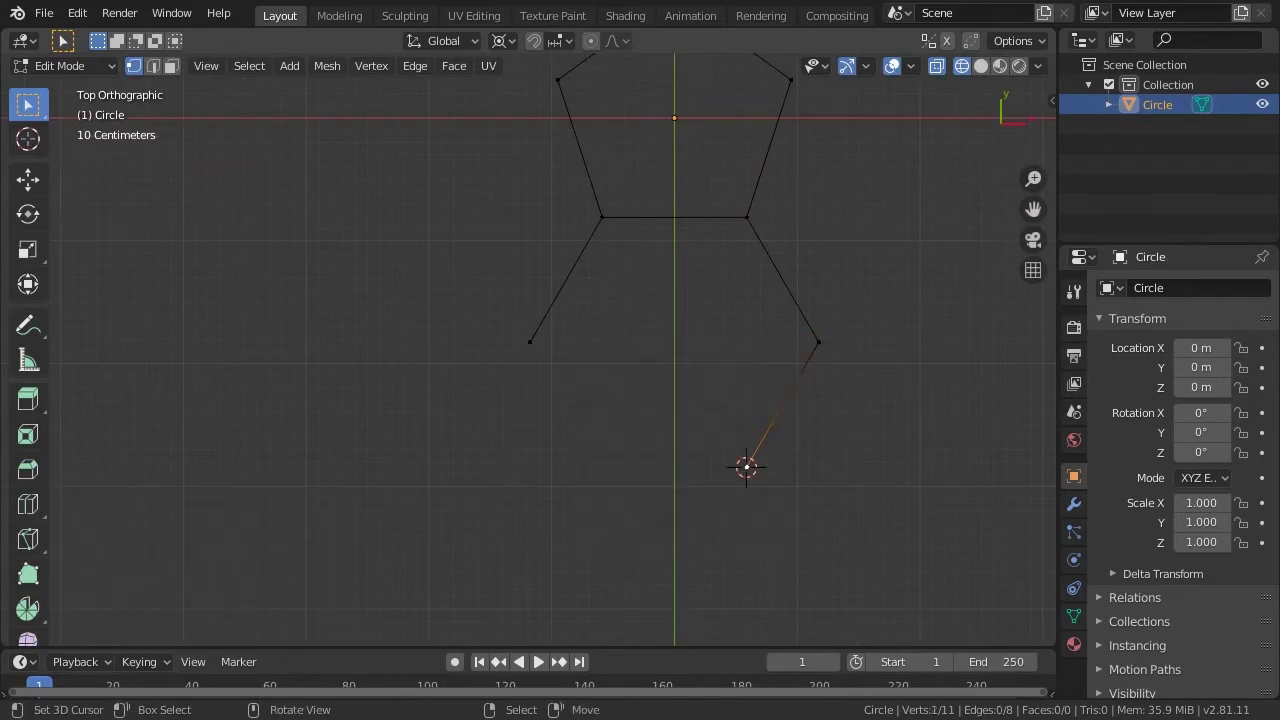
{"action": "key", "text": "ctrl+l"}
{"action": "key", "text": "shift+d"}
{"action": "type", "text": "r-120"}
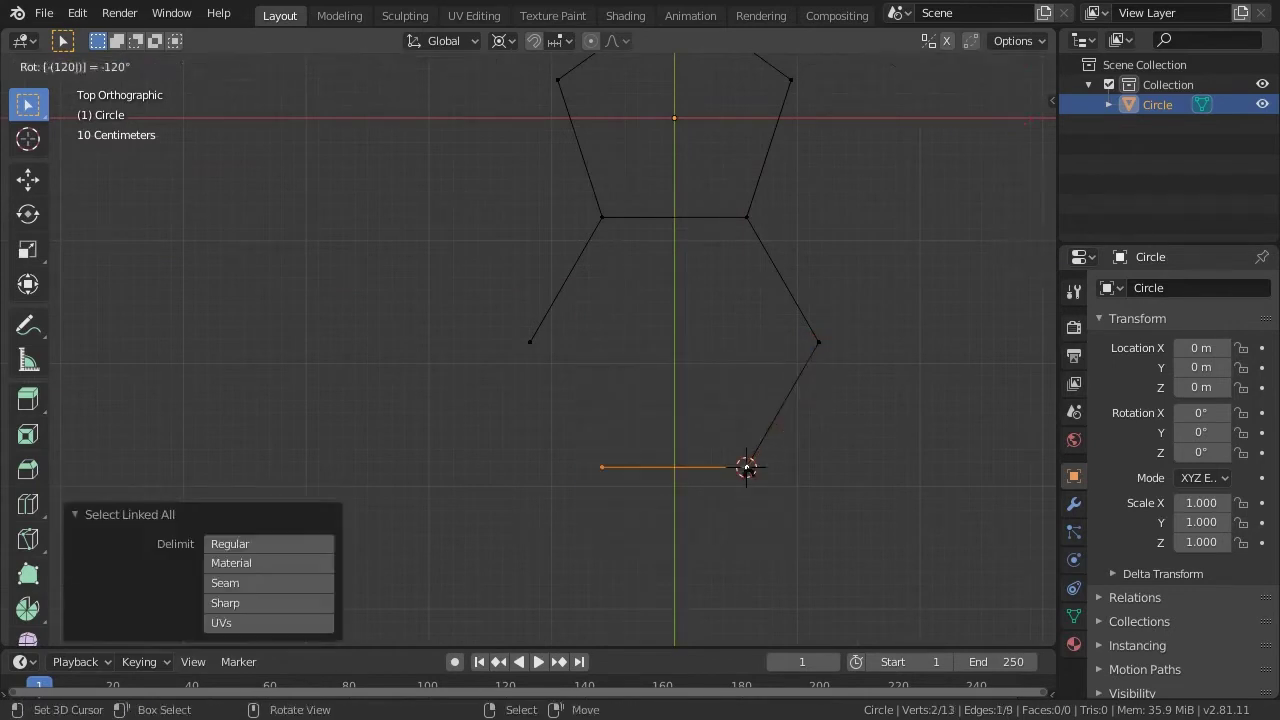
{"action": "key", "text": "Return"}
Step: Close the hexagon with a final edge copy rotated -120° about its bottom-left vertex
{"action": "left_click", "coordinate": [601, 467]}
{"action": "key", "text": "shift+s"}
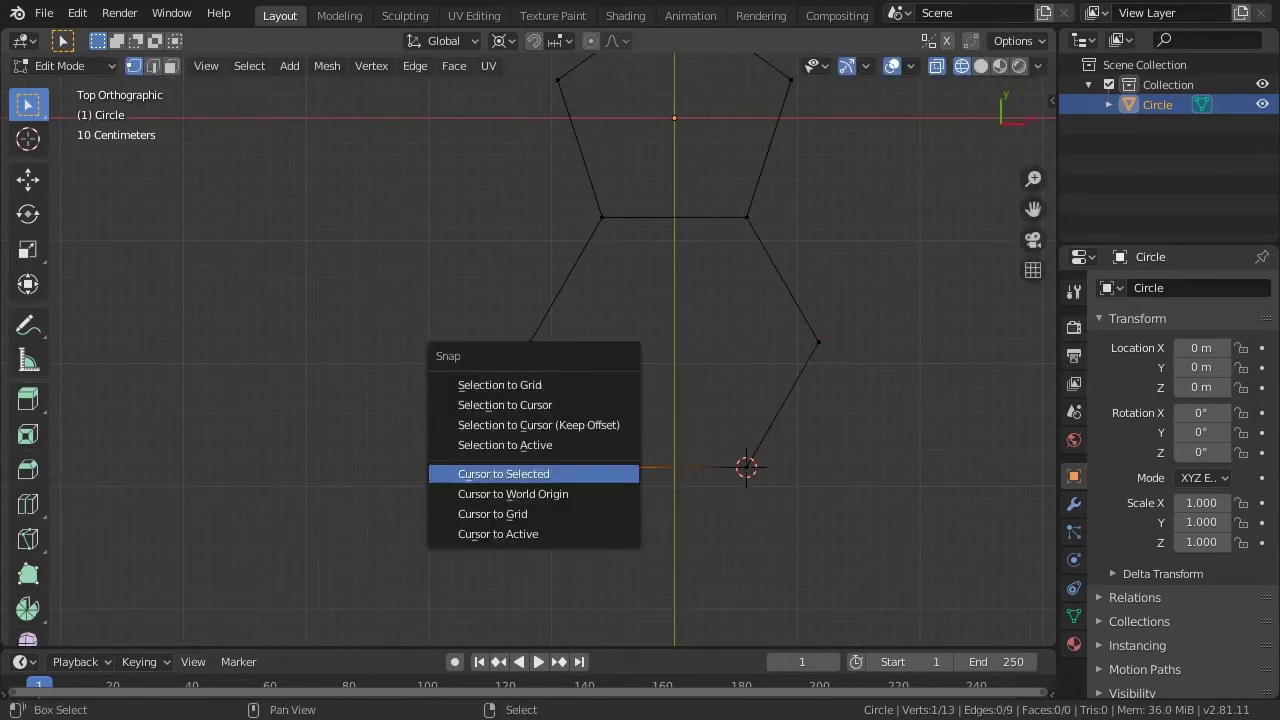
{"action": "left_click", "coordinate": [600, 471]}
{"action": "key", "text": "ctrl+l"}
{"action": "key", "text": "shift+d"}
{"action": "type", "text": "r0-"}
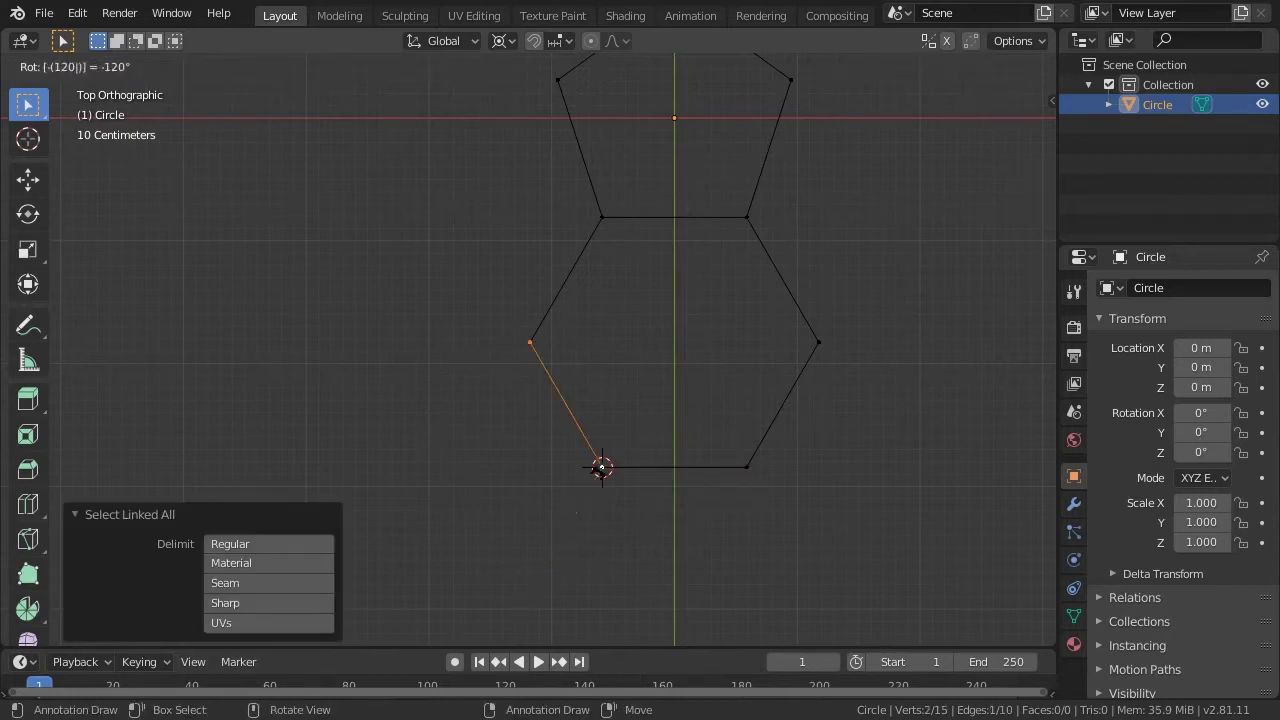
{"action": "key", "text": "Return"}
Step: Merge the overlapping duplicate vertices of the whole mesh by distance
{"action": "key", "text": "a"}
{"action": "scroll", "coordinate": [643, 325], "scroll_direction": "down", "scroll_amount": 2}
{"action": "right_click", "coordinate": [643, 325]}
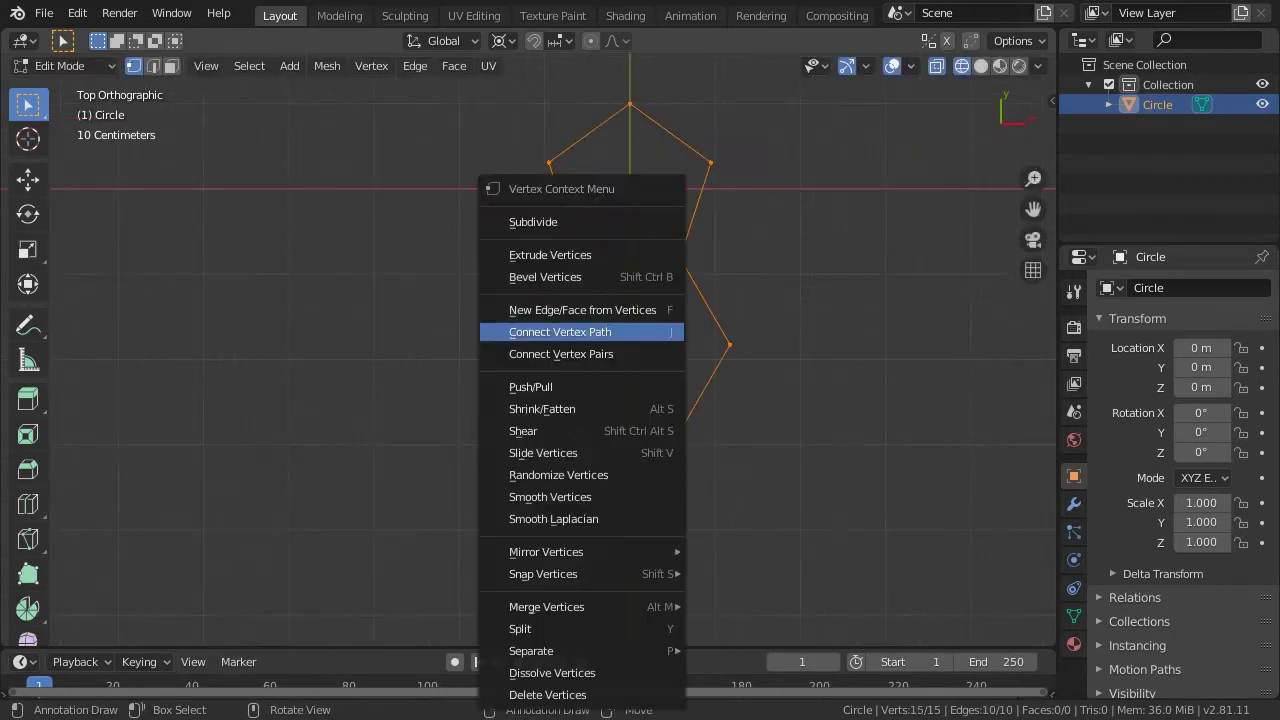
{"action": "mouse_move", "coordinate": [560, 607]}
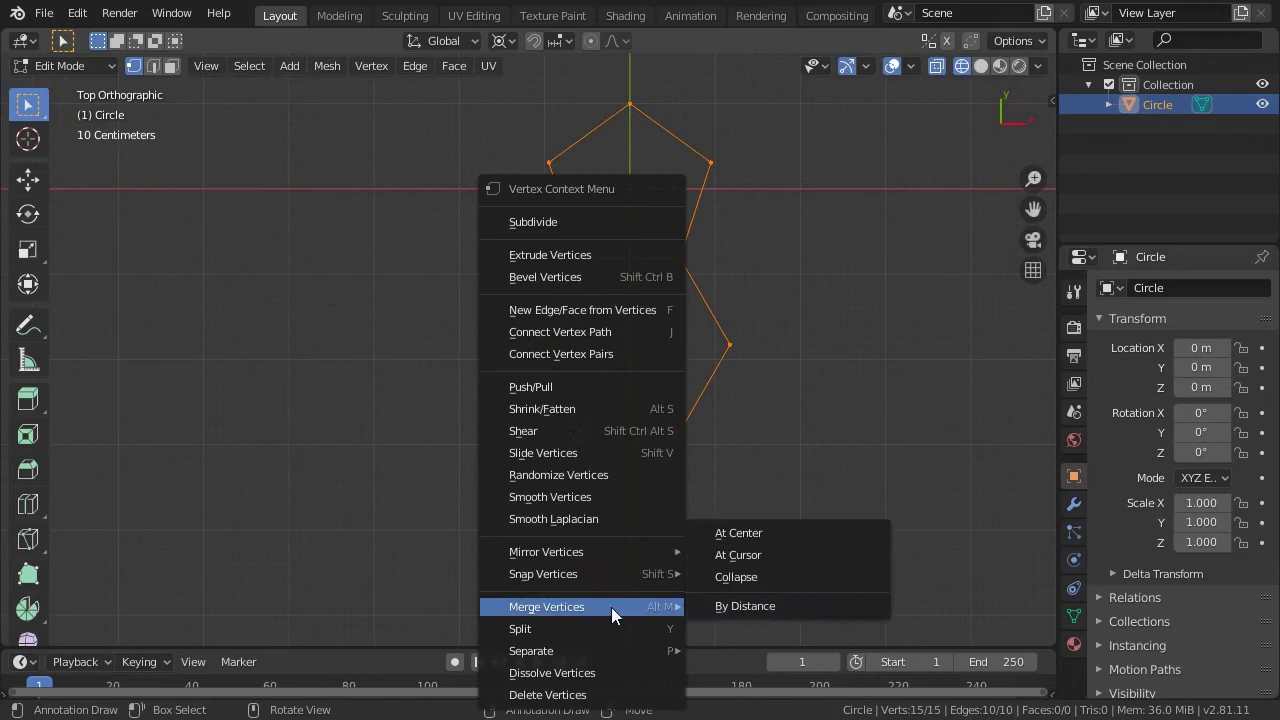
{"action": "left_click", "coordinate": [726, 611]}
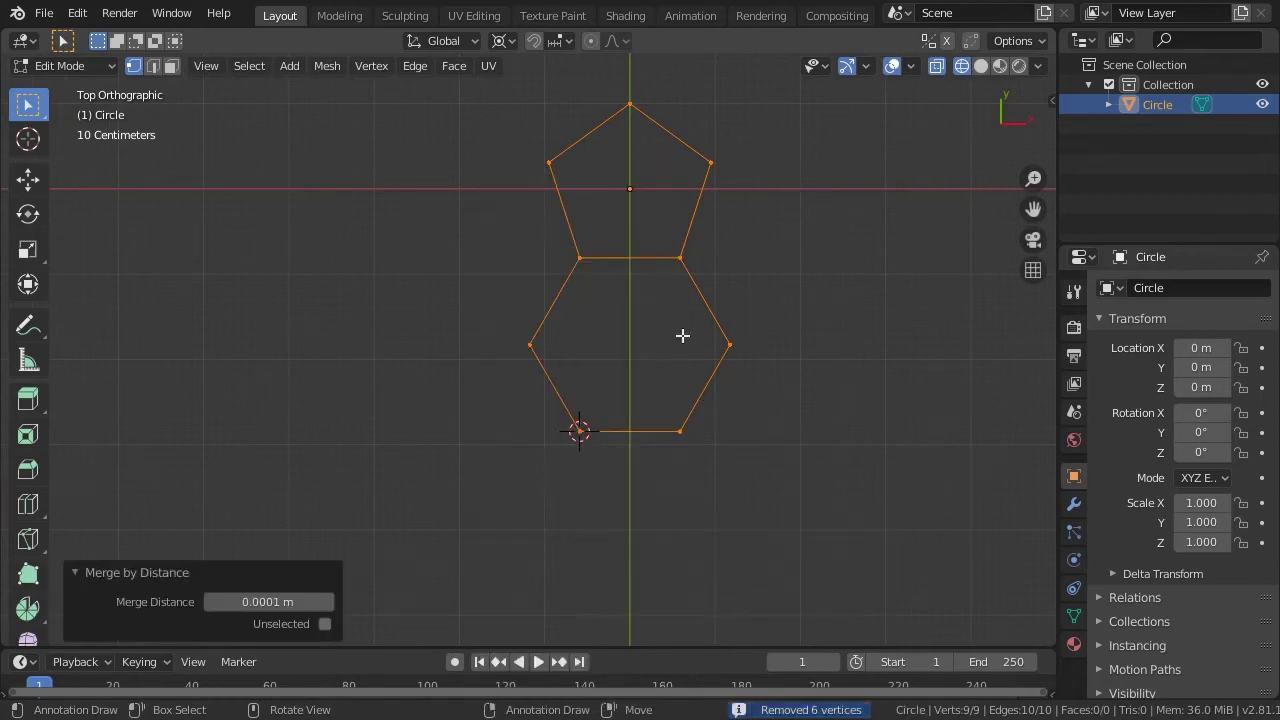
Step: Reset the 3D cursor to the origin and extrude the shared edge in place
{"action": "key", "text": "shift+c"}
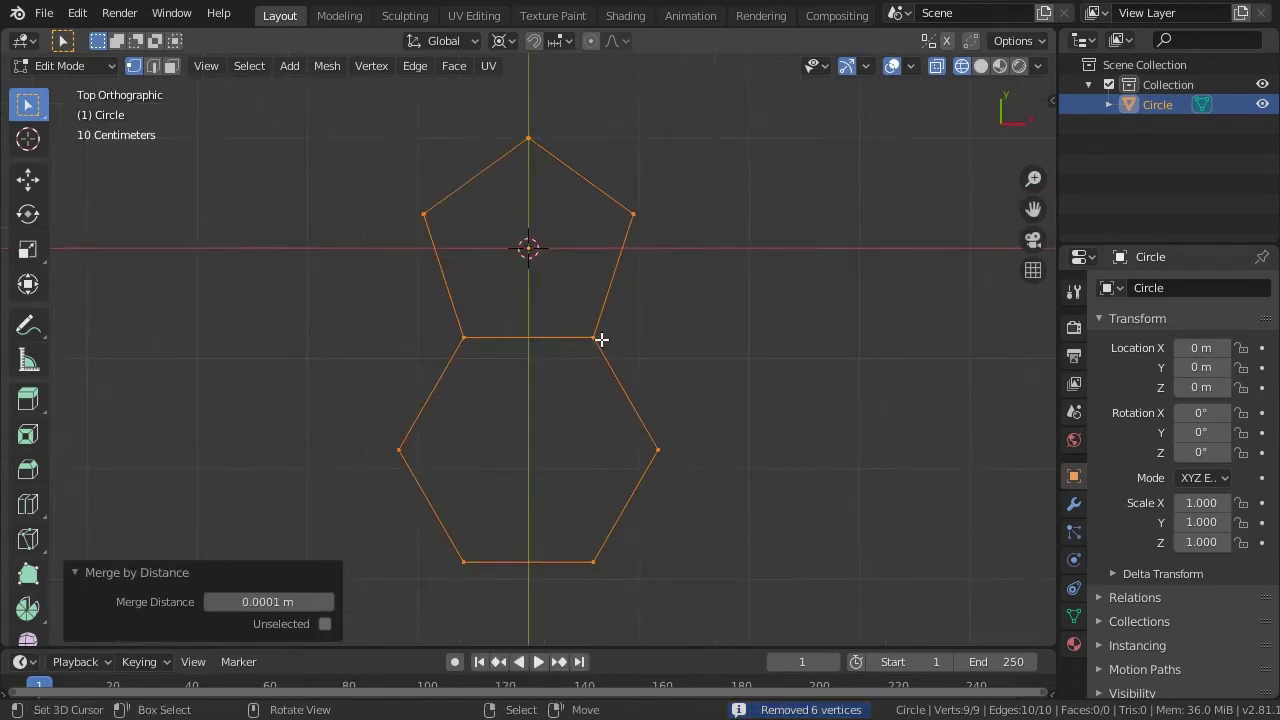
{"action": "left_click", "coordinate": [600, 339]}
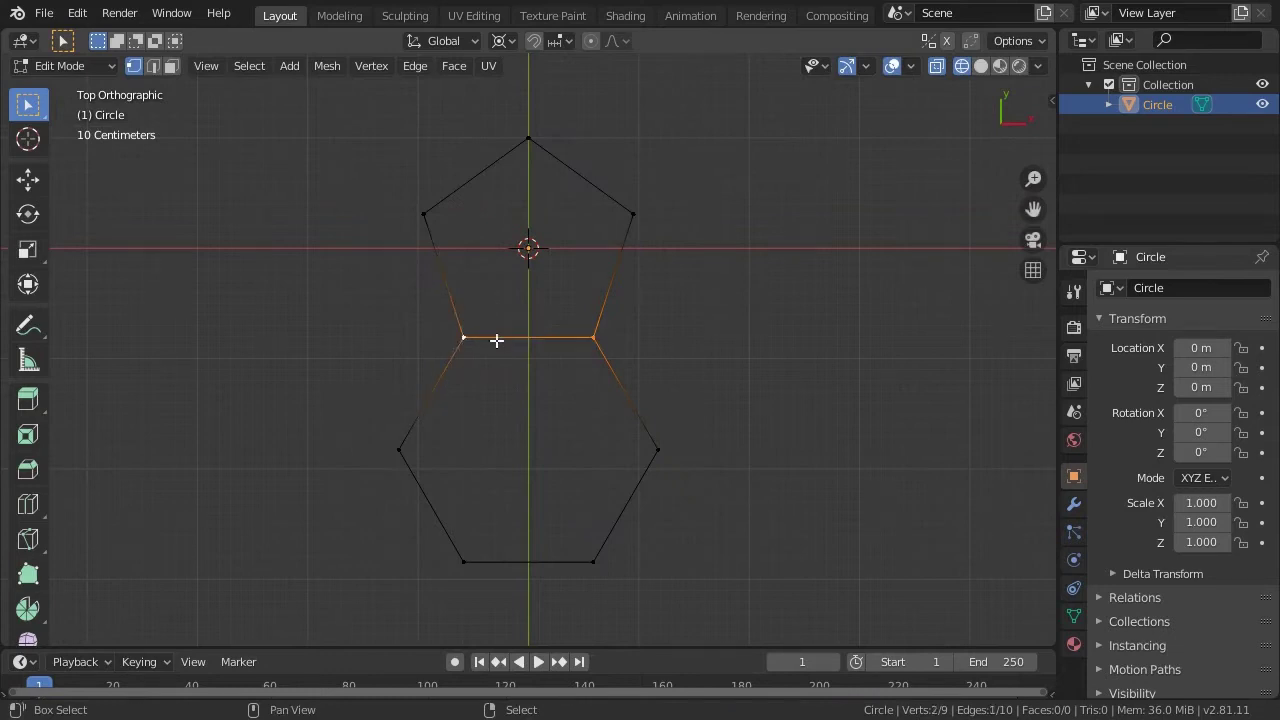
{"action": "key", "text": "e"}
{"action": "key", "text": "Escape"}
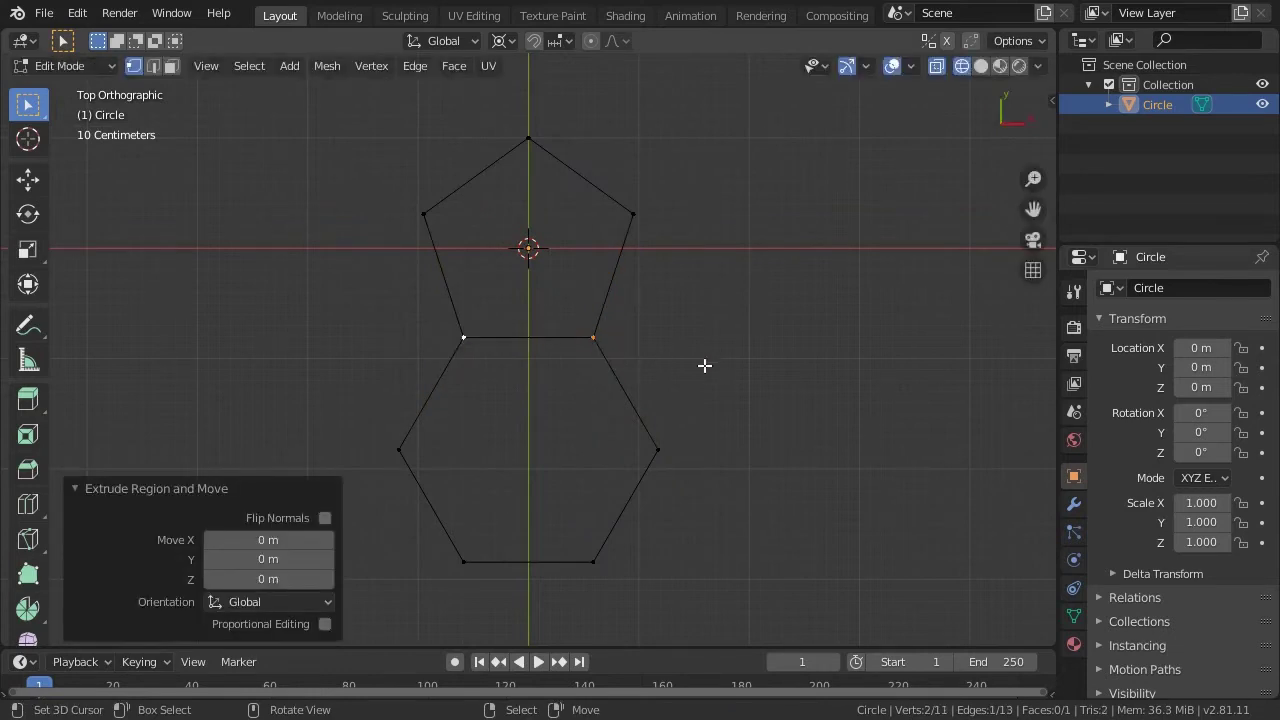
Step: Scale the extruded edge by 3.058 into a wide trapezoid face
{"action": "key", "text": "s"}
{"action": "left_click", "coordinate": [1055, 635]}
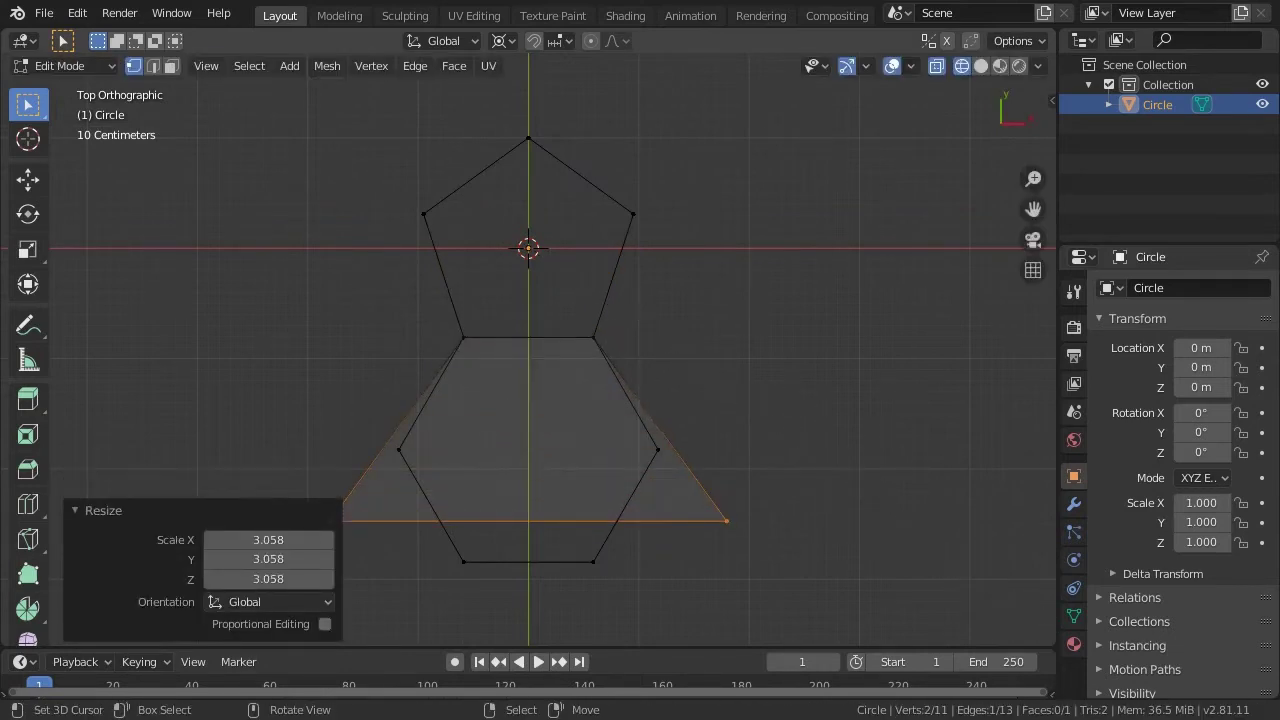
{"action": "middle_click_drag", "start_coordinate": [686, 377], "coordinate": [707, 337], "text": "shift"}
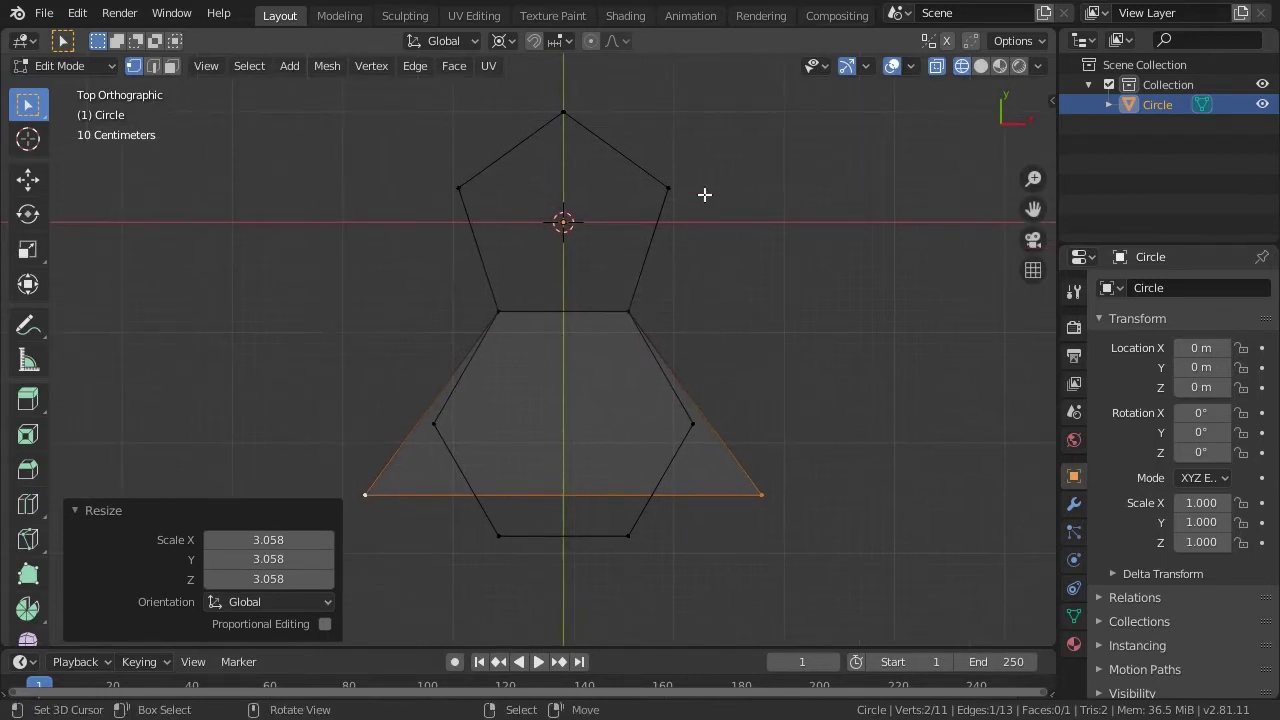
Step: Split the viewport vertically and show the right side view in the new area
{"action": "right_click", "coordinate": [703, 30]}
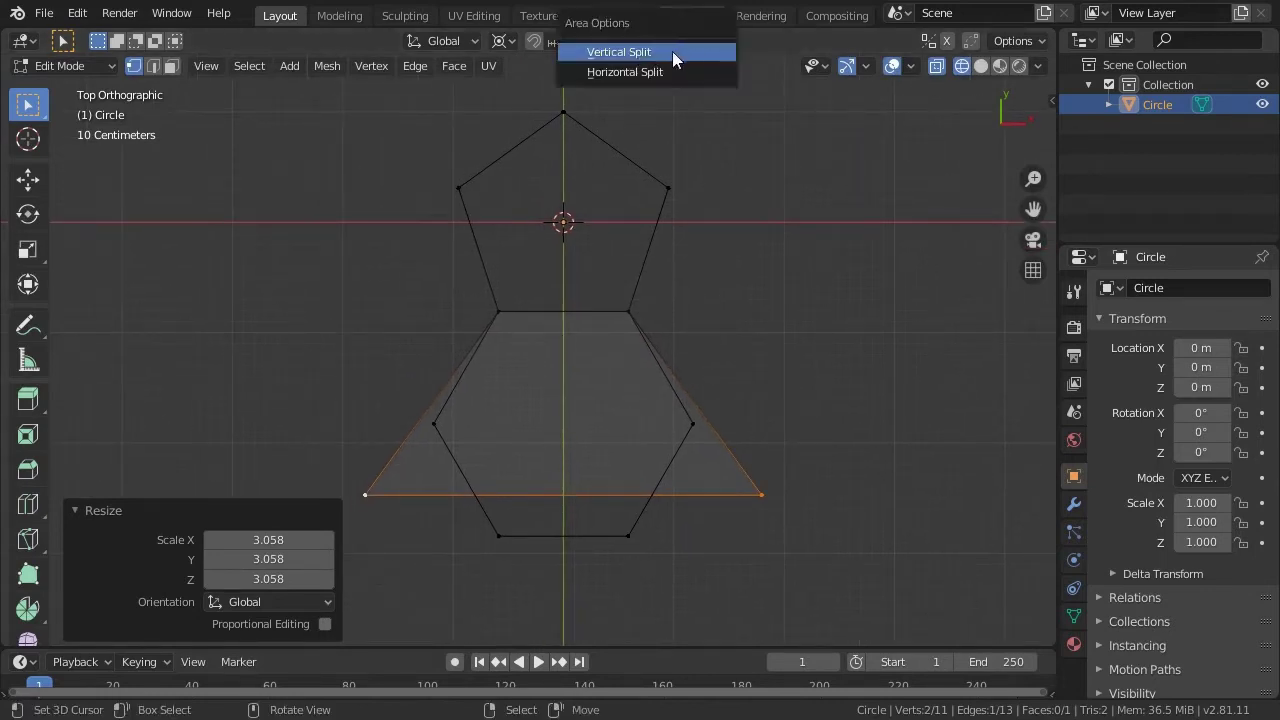
{"action": "left_click", "coordinate": [672, 51]}
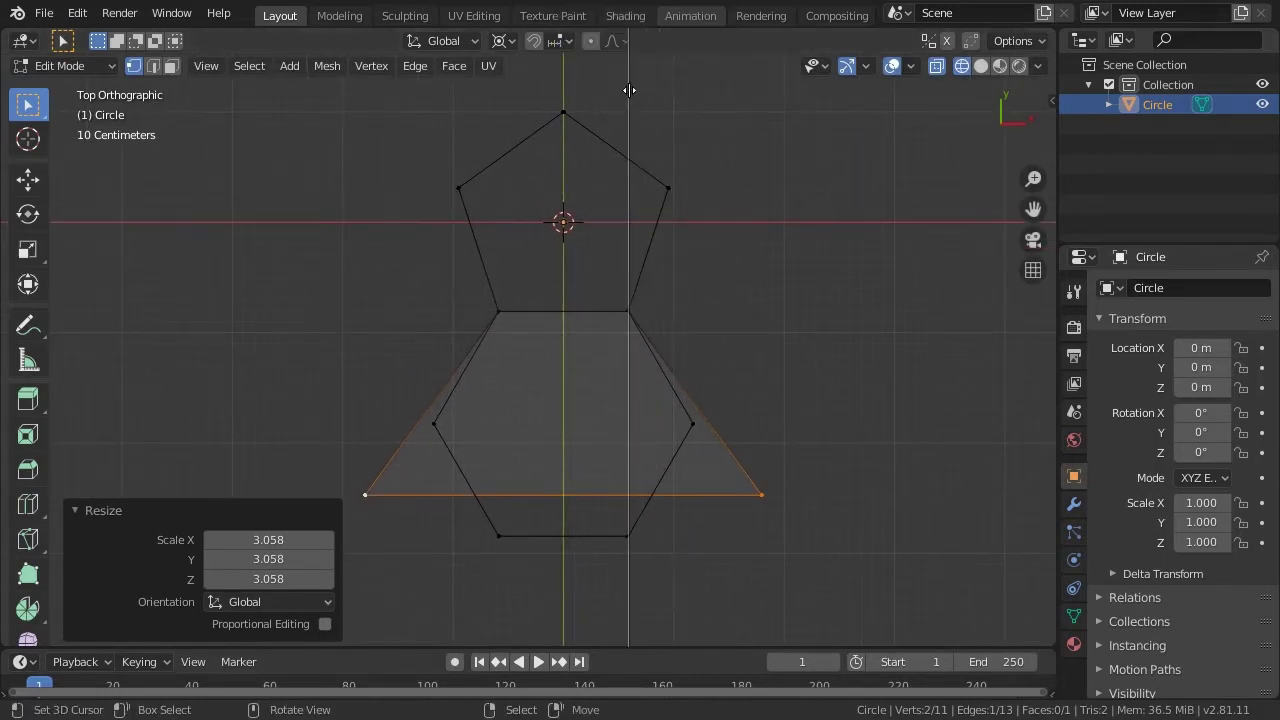
{"action": "left_click", "coordinate": [629, 90]}
{"action": "key", "text": "KP_1"}
{"action": "key", "text": "KP_3"}
Step: Pivot on the shared edge's right end and select the hexagon's right, bottom-right and left vertices
{"action": "left_click", "coordinate": [372, 328]}
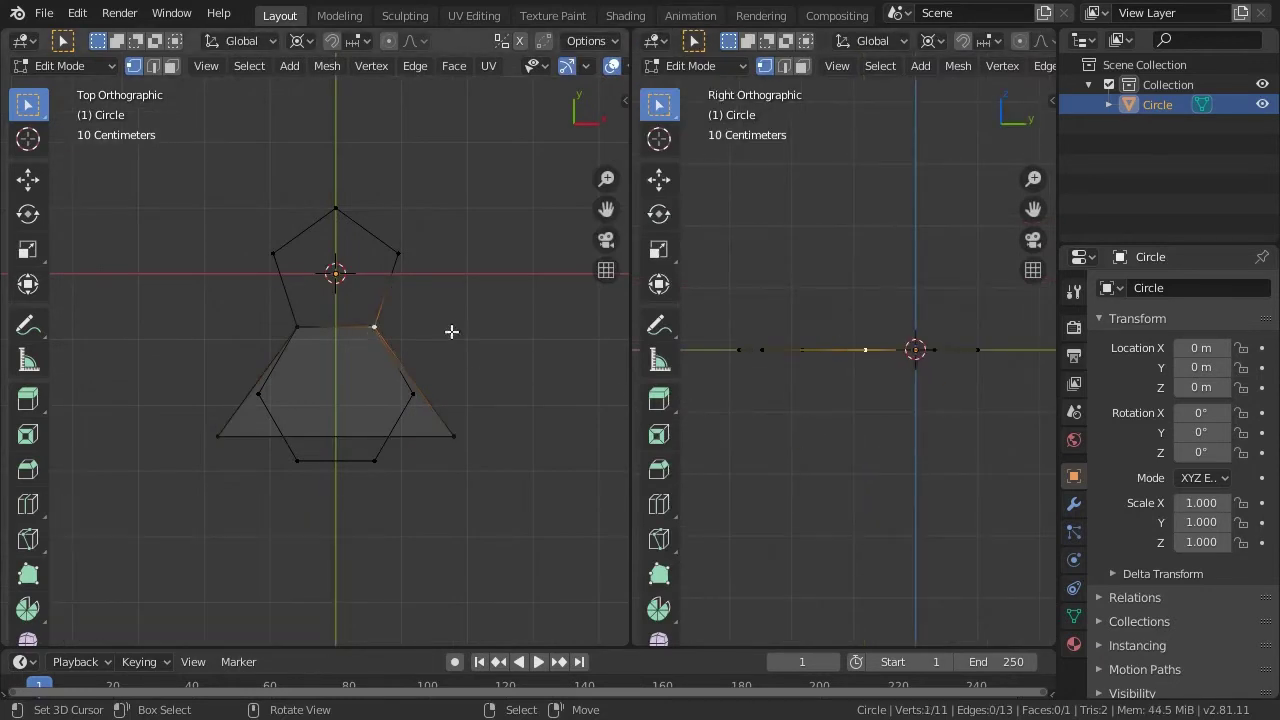
{"action": "key", "text": "shift+s"}
{"action": "left_click", "coordinate": [373, 331]}
{"action": "left_click", "coordinate": [410, 400]}
{"action": "left_click", "coordinate": [358, 477], "text": "shift"}
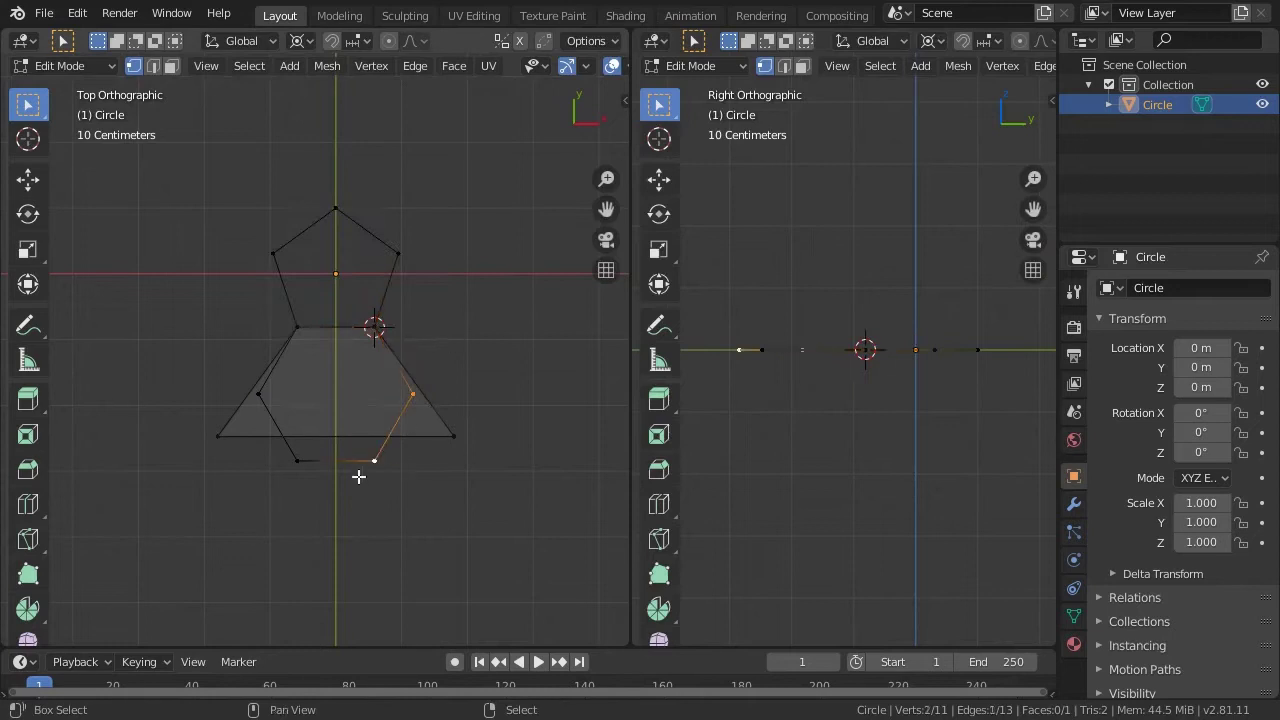
{"action": "left_click", "coordinate": [260, 401], "text": "shift"}
{"action": "scroll", "coordinate": [420, 400], "scroll_direction": "up", "scroll_amount": 2}
{"action": "scroll", "coordinate": [783, 263], "scroll_direction": "up", "scroll_amount": 2}
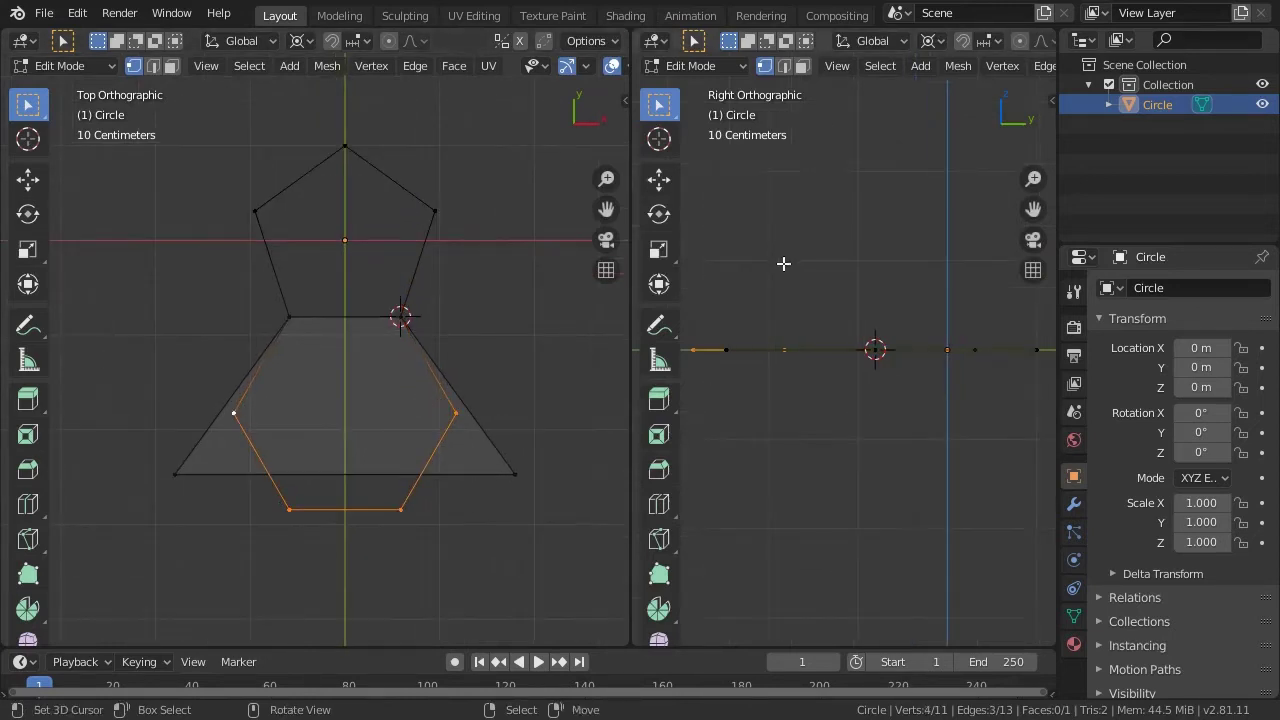
Step: Rotate the selected hexagon vertices upward by 38.7° and zoom in on the edge
{"action": "key", "text": "r"}
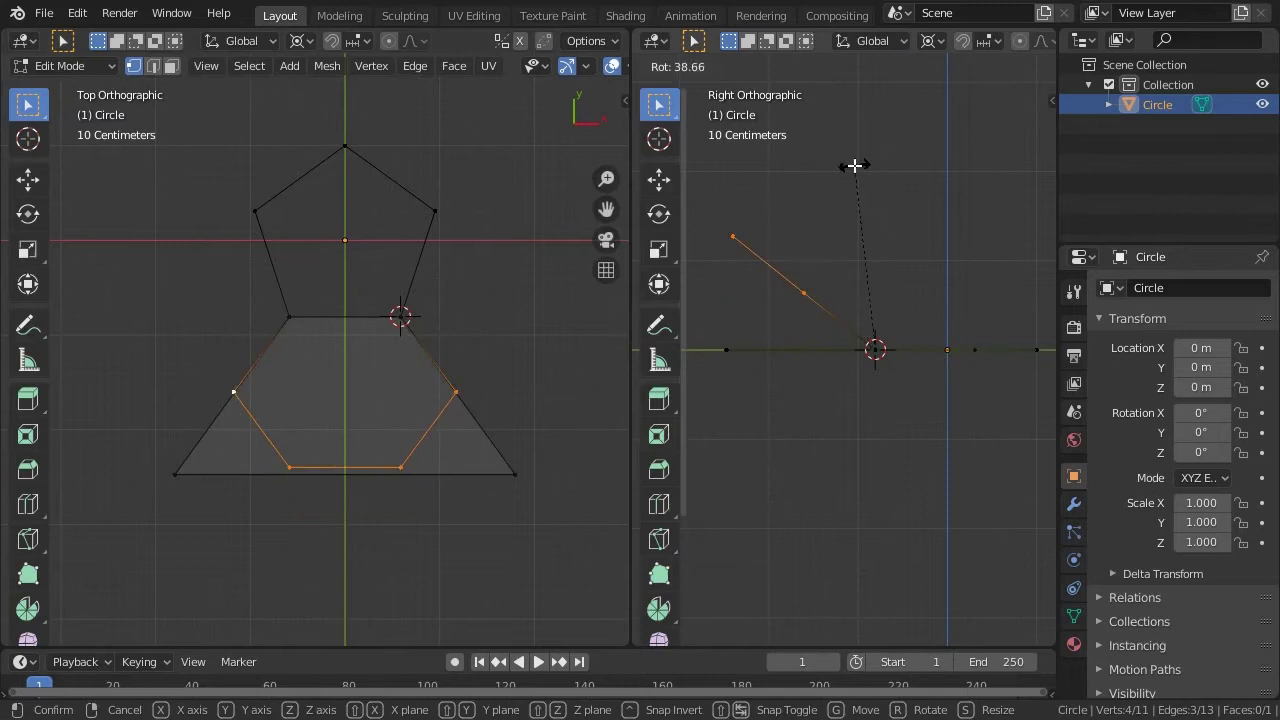
{"action": "left_click", "coordinate": [850, 163]}
{"action": "scroll", "coordinate": [417, 404], "scroll_direction": "up", "scroll_amount": 4}
{"action": "mouse_move", "coordinate": [417, 404]}
{"action": "middle_mouse_down", "text": "shift"}
{"action": "mouse_move", "coordinate": [434, 391]}
{"action": "mouse_move", "coordinate": [237, 349]}
{"action": "middle_mouse_up", "text": "shift"}
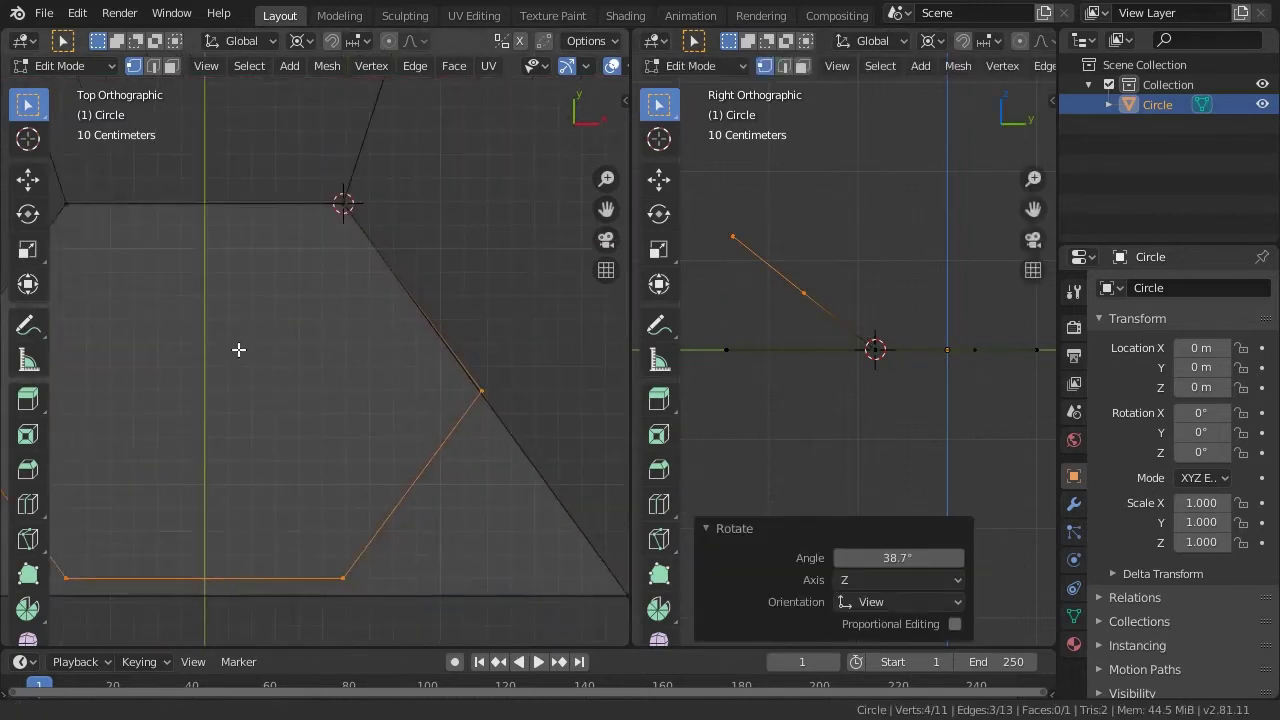
{"action": "scroll", "coordinate": [463, 411], "scroll_direction": "up", "scroll_amount": 4}
{"action": "mouse_move", "coordinate": [604, 375]}
{"action": "middle_mouse_down", "text": "shift"}
{"action": "mouse_move", "coordinate": [340, 294]}
{"action": "mouse_move", "coordinate": [466, 360]}
{"action": "mouse_move", "coordinate": [307, 427]}
{"action": "mouse_move", "coordinate": [380, 406]}
{"action": "middle_mouse_up", "text": "shift"}
{"action": "scroll", "coordinate": [431, 360], "scroll_direction": "up", "scroll_amount": 3}
{"action": "scroll", "coordinate": [486, 366], "scroll_direction": "up", "scroll_amount": 3}
{"action": "mouse_move", "coordinate": [486, 366]}
{"action": "middle_mouse_down", "text": "shift"}
{"action": "mouse_move", "coordinate": [284, 386]}
{"action": "mouse_move", "coordinate": [351, 349]}
{"action": "middle_mouse_up", "text": "shift"}
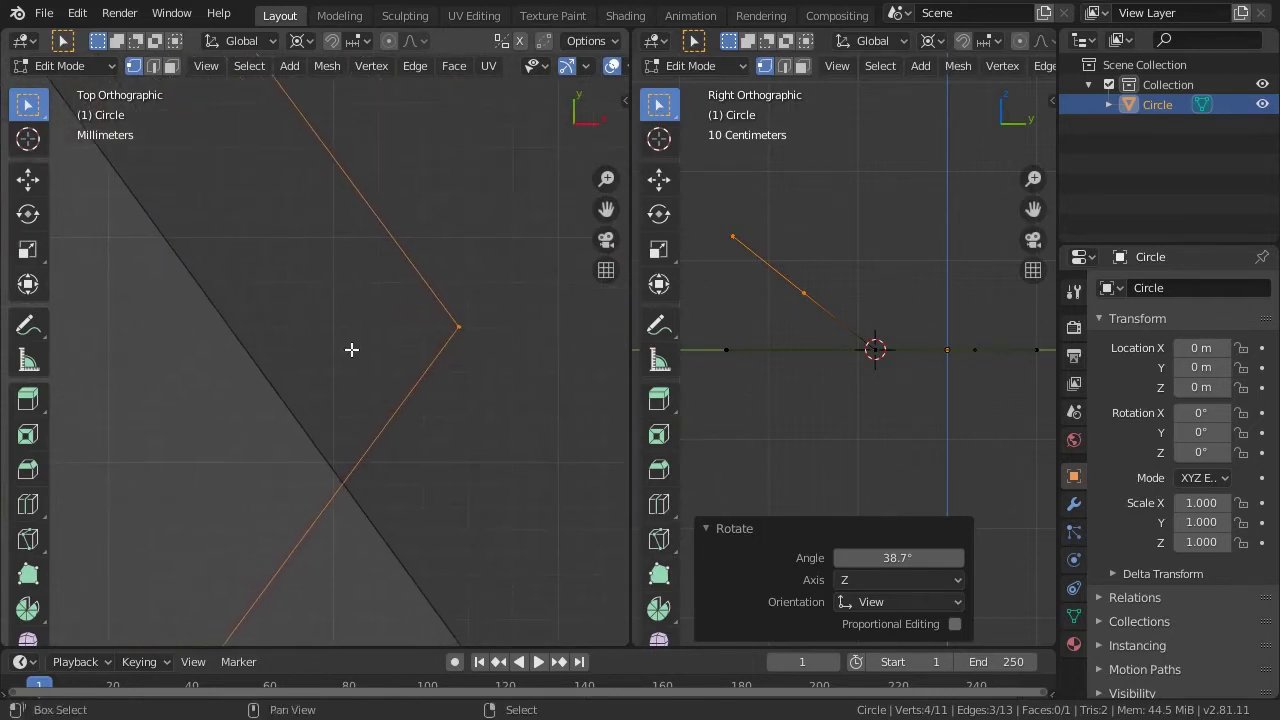
{"action": "scroll", "coordinate": [810, 230], "scroll_direction": "up", "scroll_amount": 2}
{"action": "scroll", "coordinate": [816, 225], "scroll_direction": "up", "scroll_amount": 3}
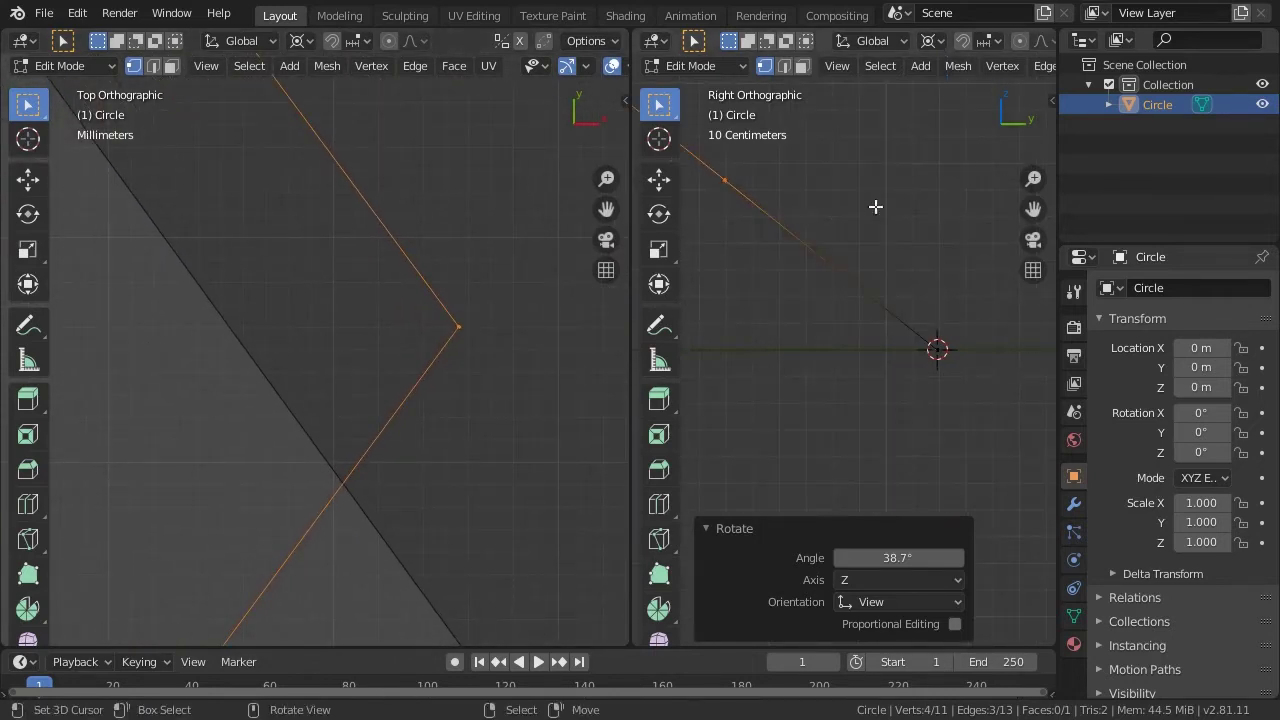
{"action": "middle_click_drag", "start_coordinate": [823, 145], "coordinate": [822, 205], "text": "shift"}
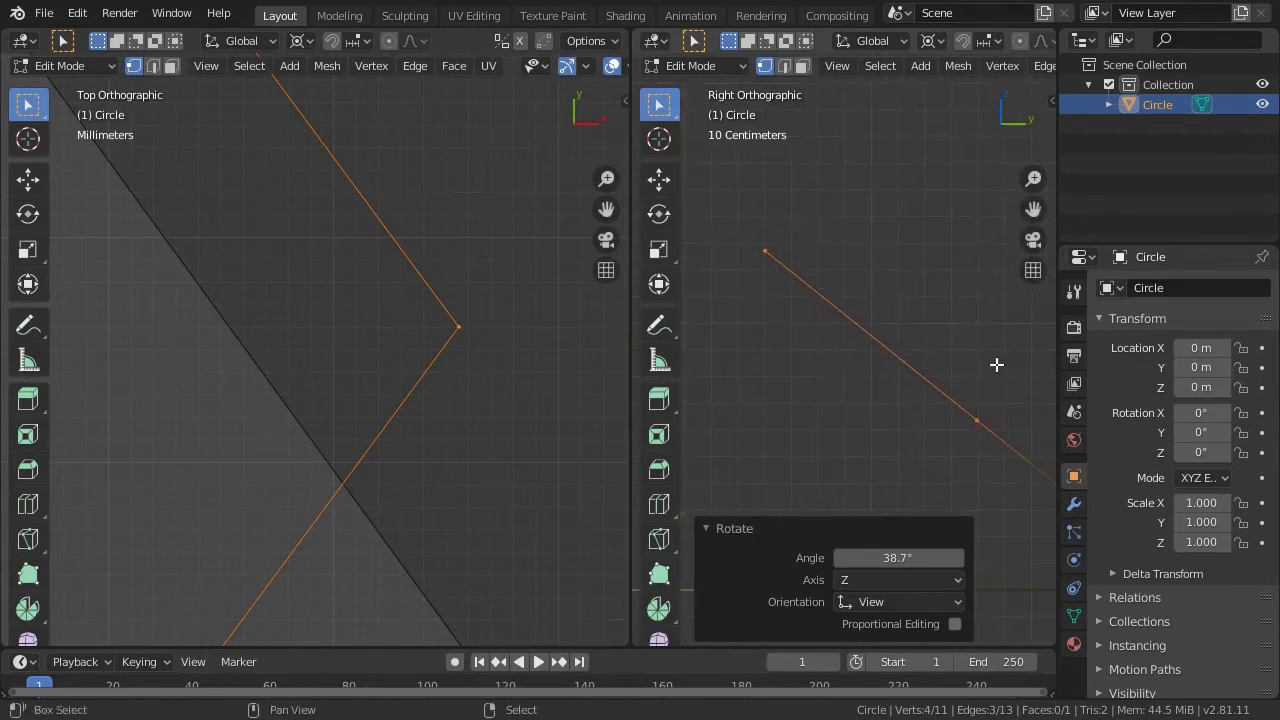
Step: Refine the rotation until the hexagon's edge lies exactly on the guide edge
{"action": "key", "text": "r"}
{"action": "left_click", "coordinate": [834, 191]}
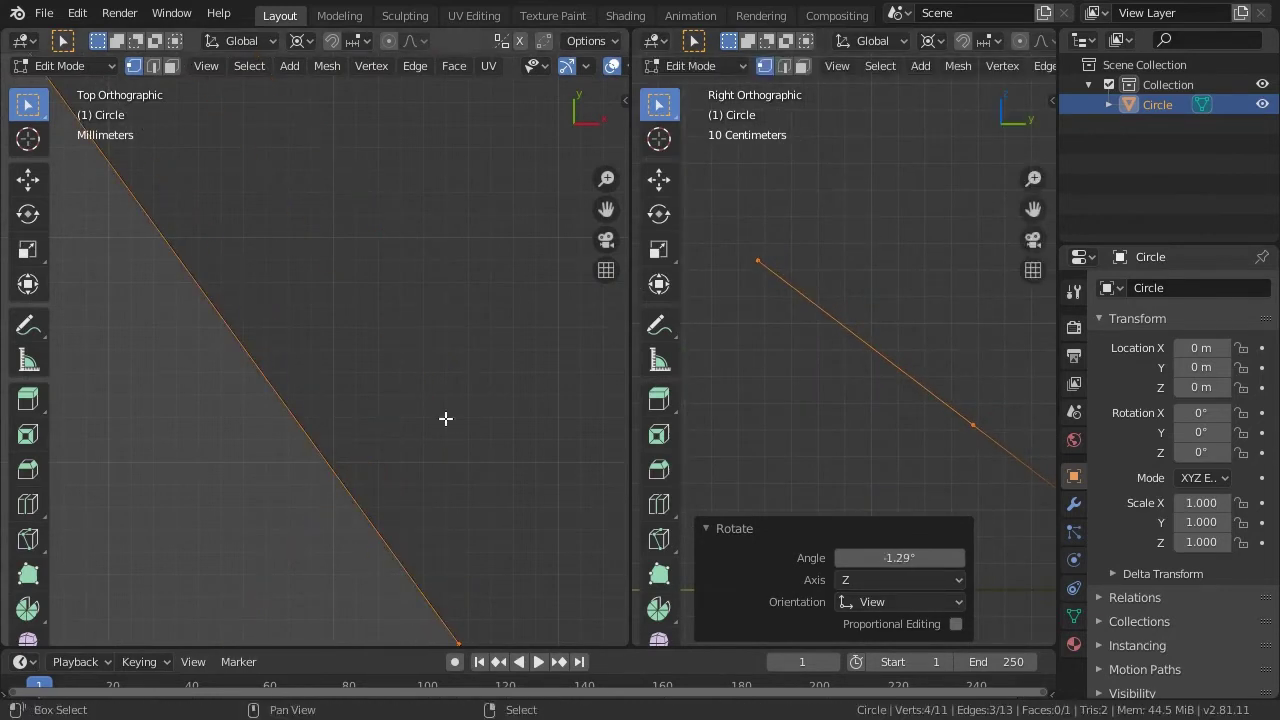
{"action": "mouse_move", "coordinate": [441, 187]}
{"action": "middle_mouse_down", "text": "shift"}
{"action": "mouse_move", "coordinate": [457, 405]}
{"action": "mouse_move", "coordinate": [238, 295]}
{"action": "middle_mouse_up", "text": "shift"}
{"action": "mouse_move", "coordinate": [741, 230]}
{"action": "middle_mouse_down", "text": "shift"}
{"action": "mouse_move", "coordinate": [828, 321]}
{"action": "mouse_move", "coordinate": [823, 397]}
{"action": "middle_mouse_up", "text": "shift"}
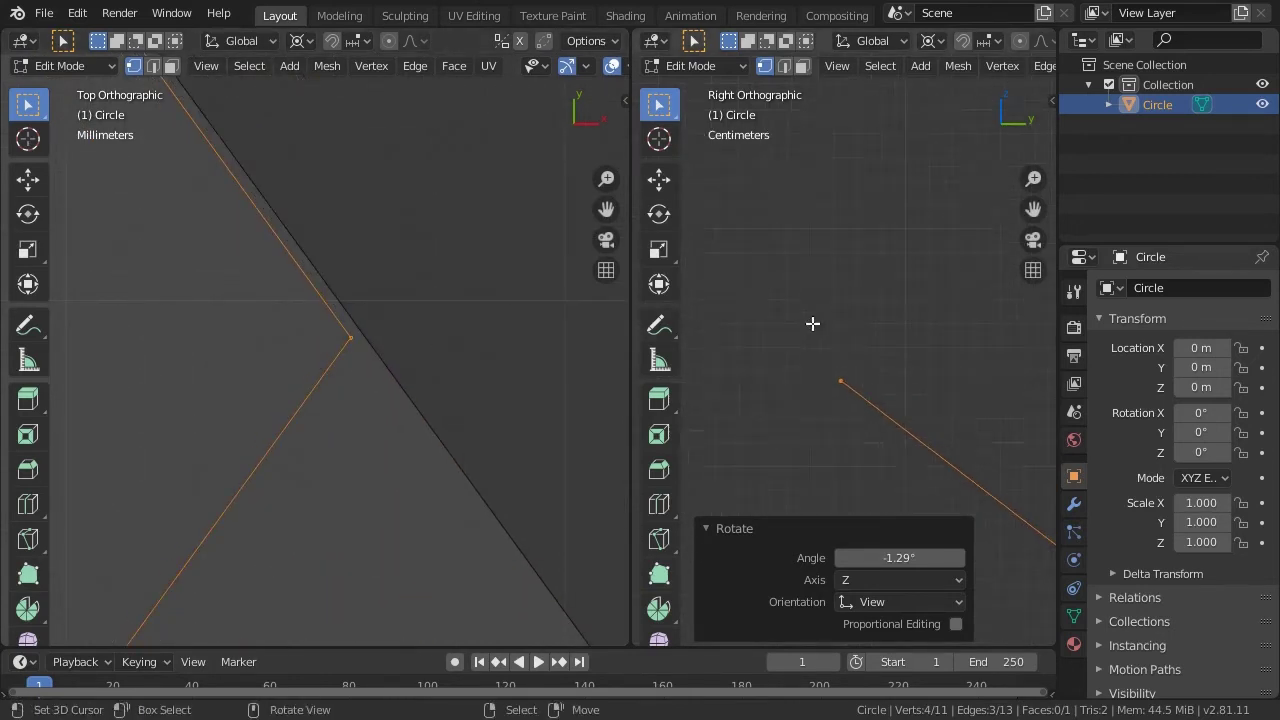
{"action": "mouse_move", "coordinate": [803, 329]}
{"action": "middle_mouse_down", "text": "shift"}
{"action": "mouse_move", "coordinate": [771, 434]}
{"action": "mouse_move", "coordinate": [800, 237]}
{"action": "middle_mouse_up", "text": "shift"}
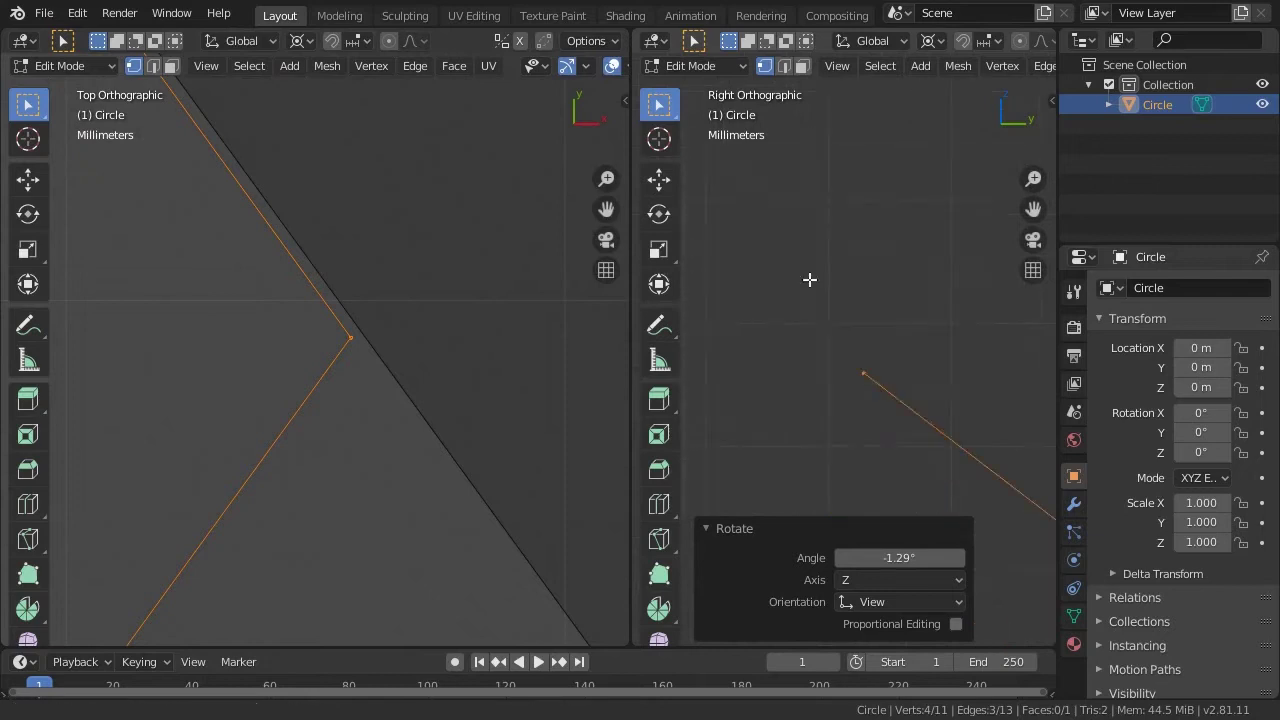
{"action": "key", "text": "r"}
{"action": "left_click", "coordinate": [777, 297]}
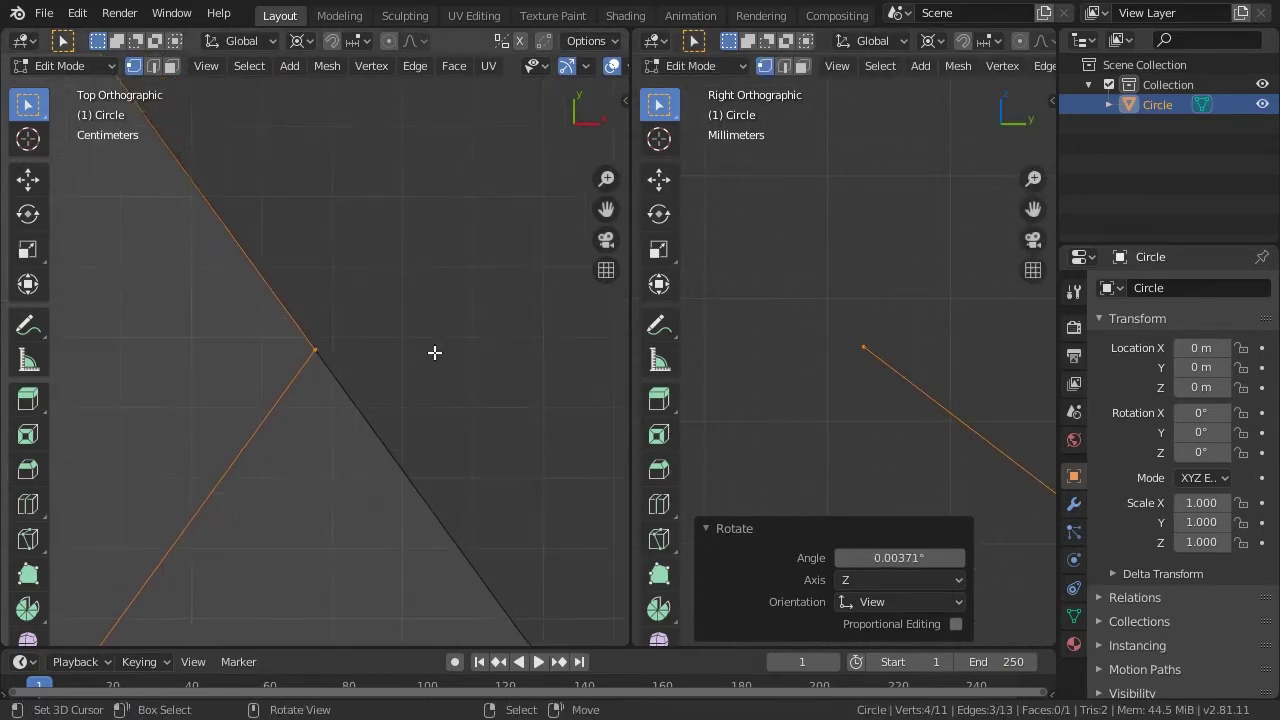
{"action": "scroll", "coordinate": [432, 352], "scroll_direction": "down", "scroll_amount": 8}
{"action": "scroll", "coordinate": [434, 353], "scroll_direction": "down", "scroll_amount": 5}
Step: Join the side view into the top view, leaving a single viewport
{"action": "right_click", "coordinate": [629, 461]}
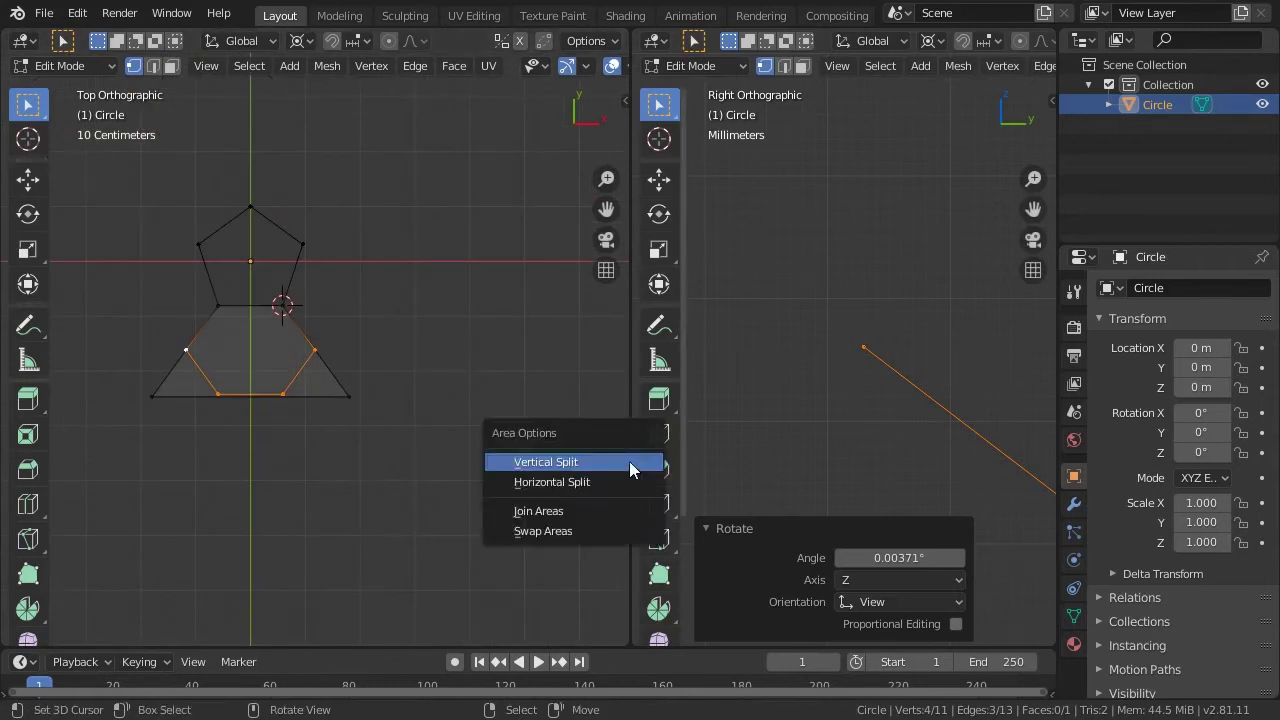
{"action": "left_click", "coordinate": [617, 505]}
{"action": "left_click", "coordinate": [669, 505]}
Step: Delete the guide triangle's two bottom corner vertices
{"action": "left_click", "coordinate": [585, 430]}
{"action": "left_click", "coordinate": [256, 429], "text": "shift"}
{"action": "key", "text": "x"}
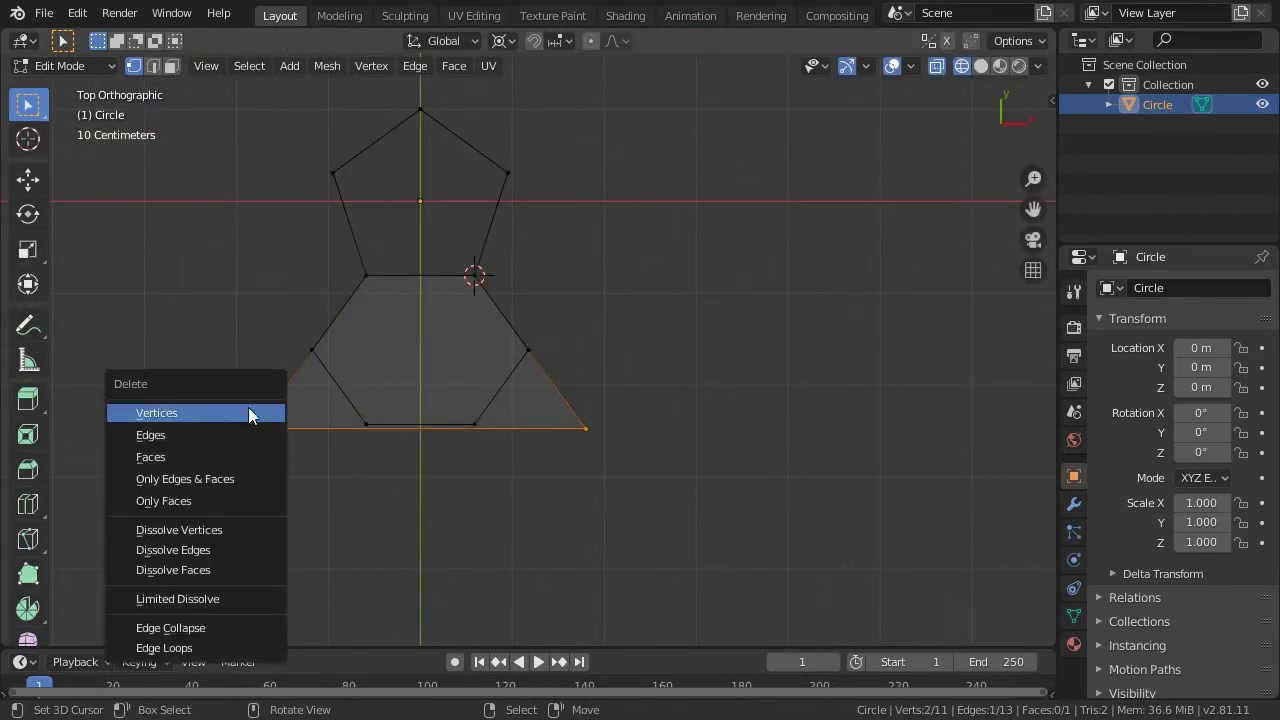
{"action": "left_click", "coordinate": [250, 413]}
{"action": "middle_click_drag", "start_coordinate": [416, 470], "coordinate": [570, 404], "text": "shift"}
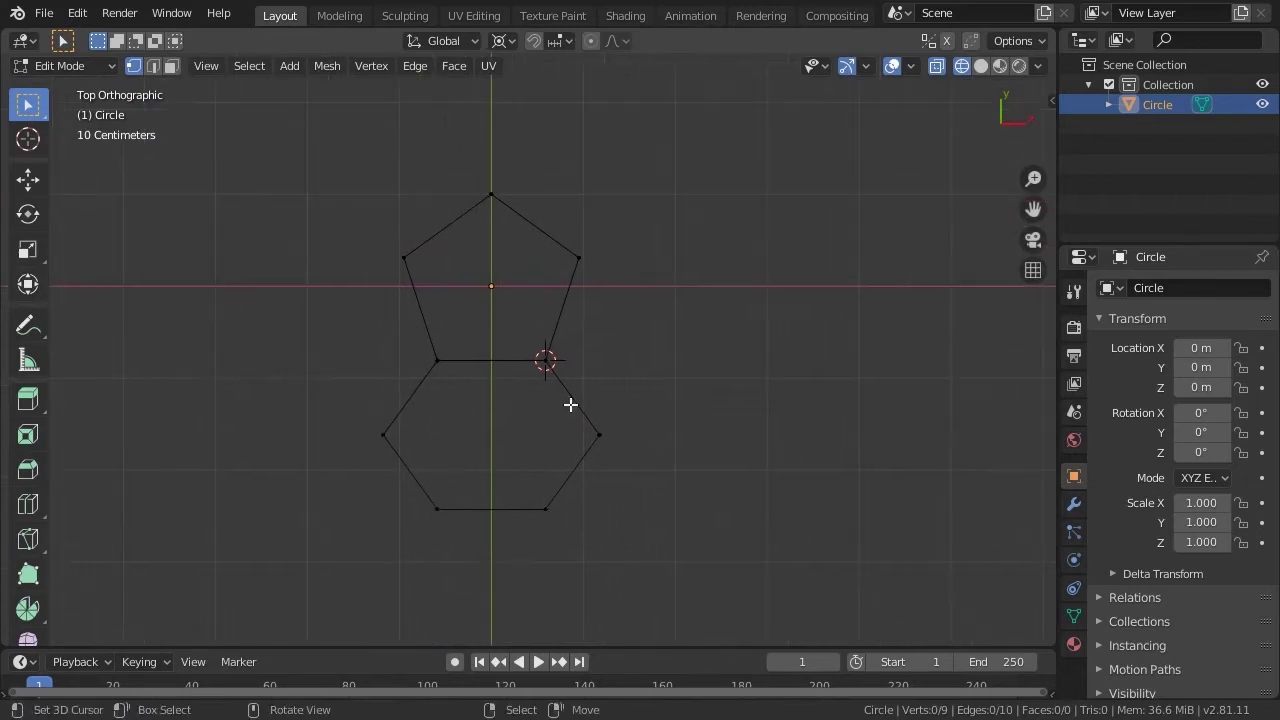
{"action": "key", "text": "shift+c"}
Step: Ring the pentagon with hexagon copies rotated in 72° steps, then select all vertices
{"action": "left_click", "coordinate": [455, 361]}
{"action": "left_click", "coordinate": [383, 462], "text": "shift"}
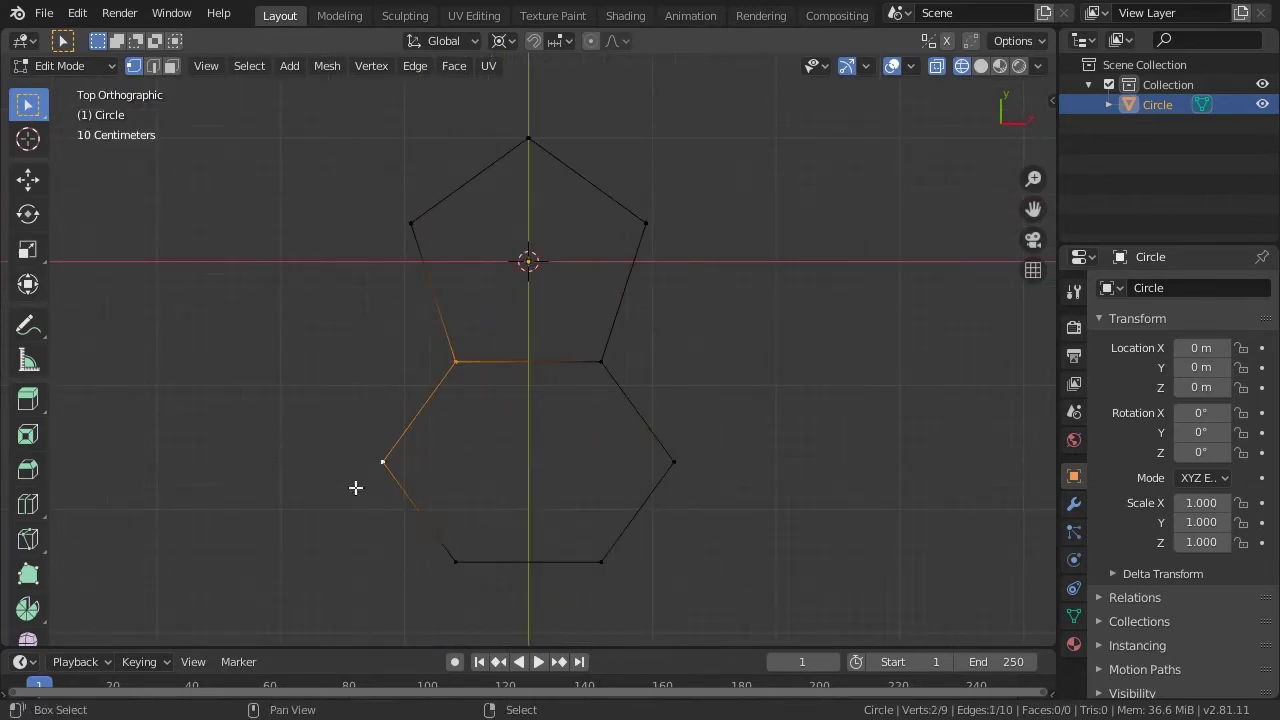
{"action": "left_click", "coordinate": [630, 394], "text": "shift"}
{"action": "key", "text": "shift+d"}
{"action": "type", "text": "r72"}
{"action": "key", "text": "Return"}
{"action": "key", "text": "shift+r"}
{"action": "key", "text": "shift+r"}
{"action": "key", "text": "shift+r"}
{"action": "scroll", "coordinate": [684, 360], "scroll_direction": "down", "scroll_amount": 3}
{"action": "key", "text": "a"}
{"action": "right_click", "coordinate": [580, 270]}
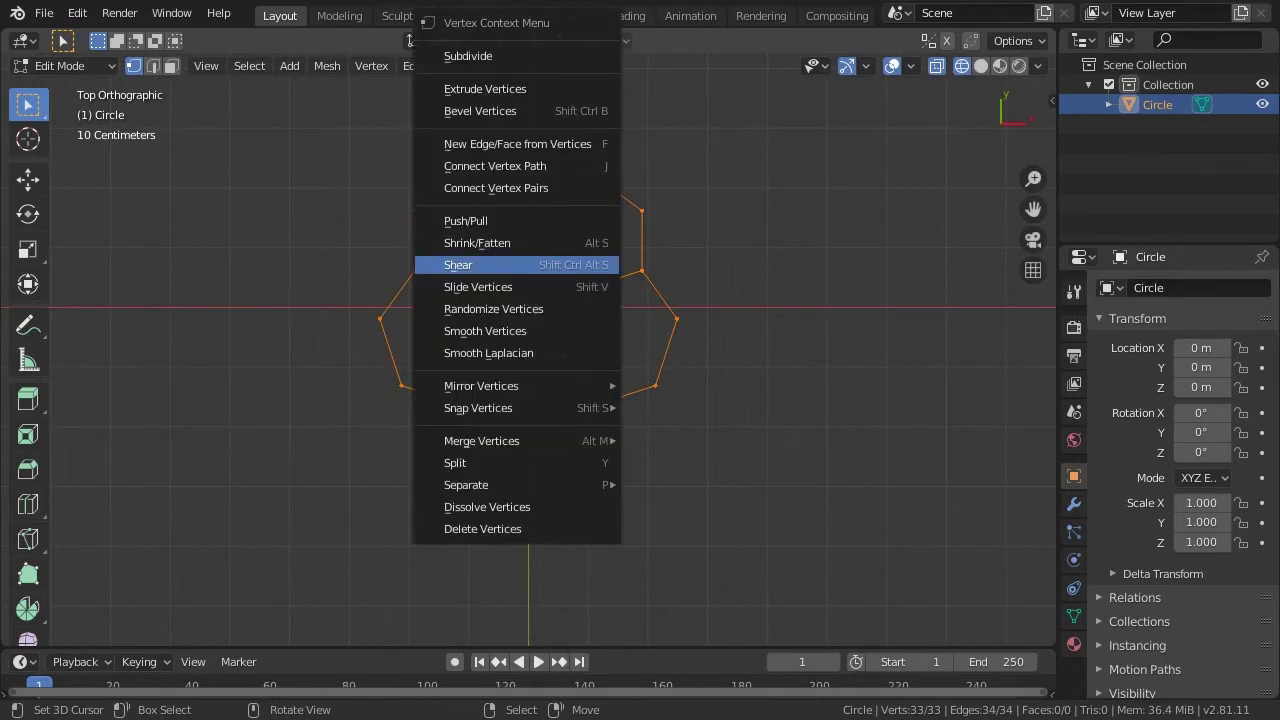
{"action": "mouse_move", "coordinate": [482, 441]}
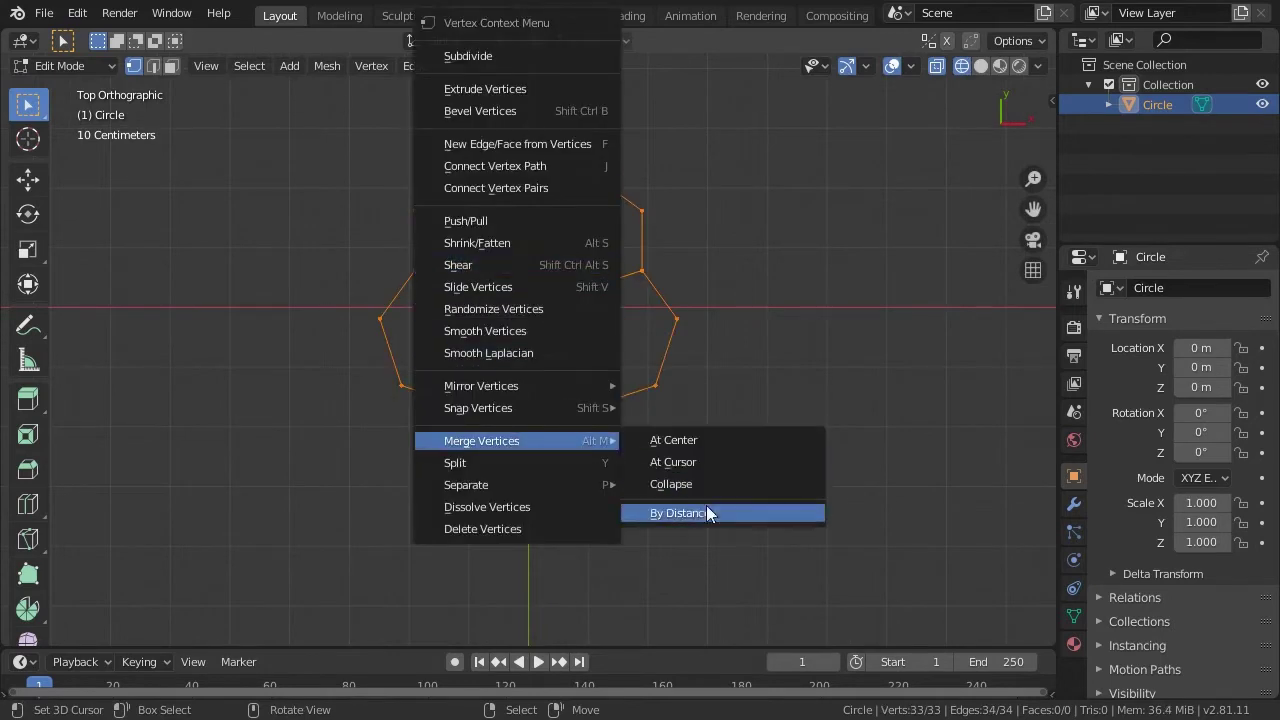
Step: Merge the overlapping vertices by distance, leaving 20 vertices
{"action": "left_click", "coordinate": [700, 515]}
{"action": "middle_click_drag", "start_coordinate": [700, 517], "coordinate": [534, 431]}
{"action": "scroll", "coordinate": [451, 409], "scroll_direction": "up", "scroll_amount": 2}
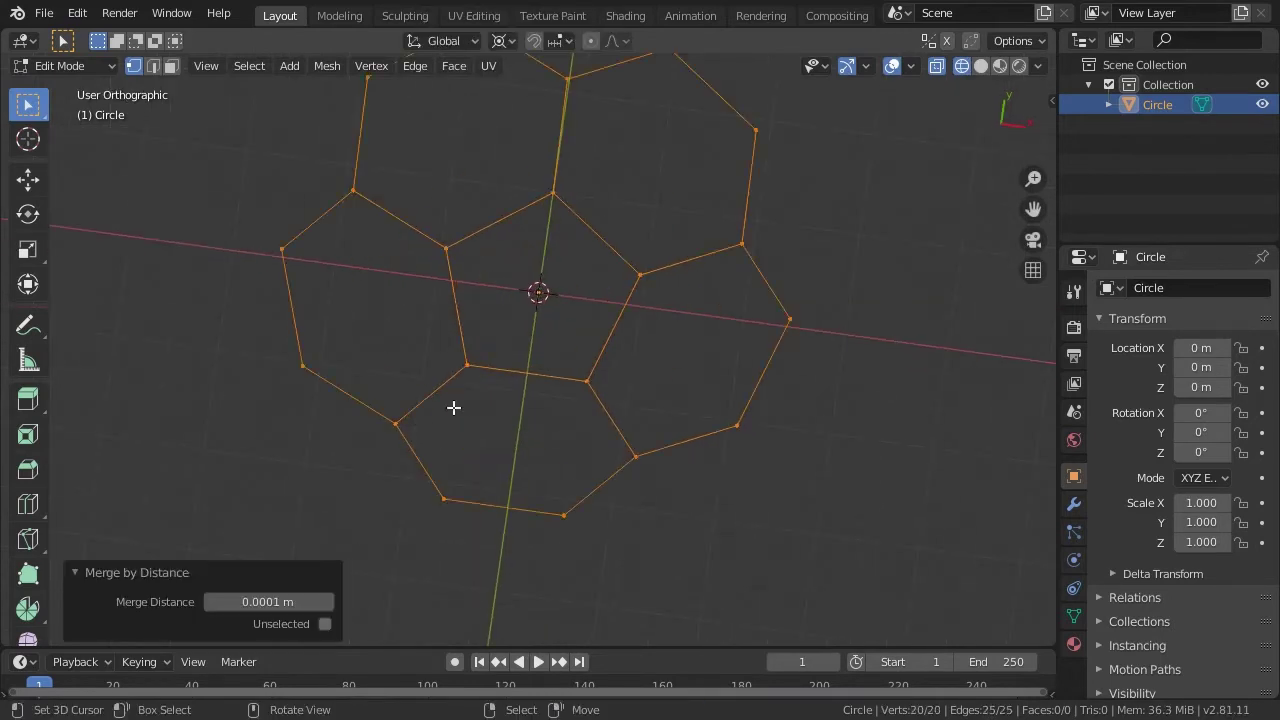
Step: Fill one hexagon with two faces built from its selected vertices
{"action": "left_click", "coordinate": [421, 426]}
{"action": "left_click", "coordinate": [520, 377], "text": "shift"}
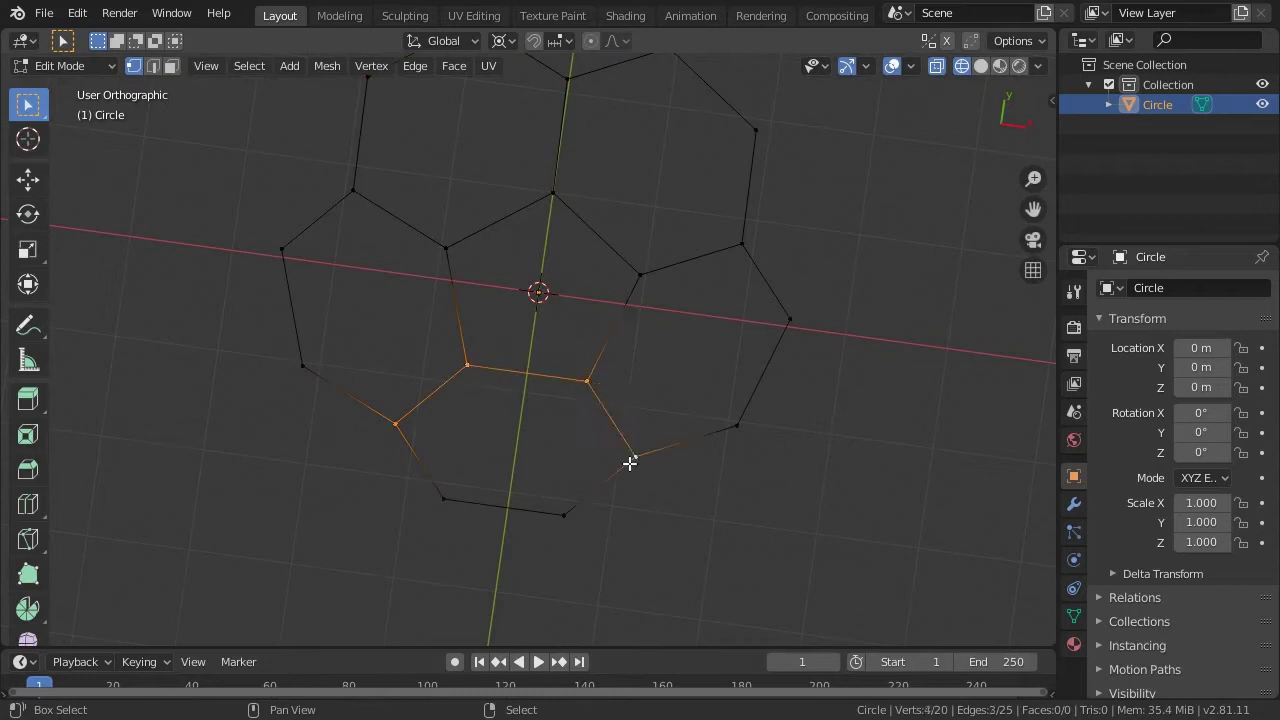
{"action": "key", "text": "f"}
{"action": "left_click", "coordinate": [404, 425]}
{"action": "left_click", "coordinate": [442, 515], "text": "shift"}
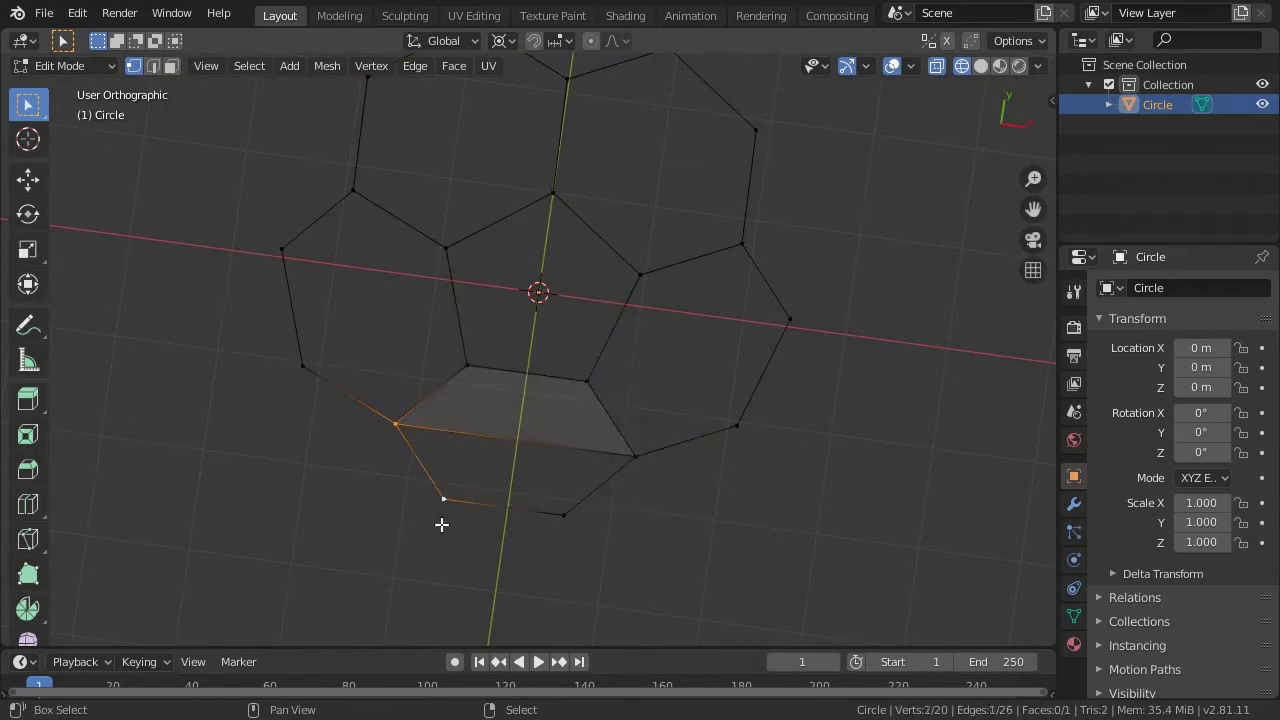
{"action": "key", "text": "f"}
{"action": "middle_click_drag", "start_coordinate": [614, 471], "coordinate": [516, 167]}
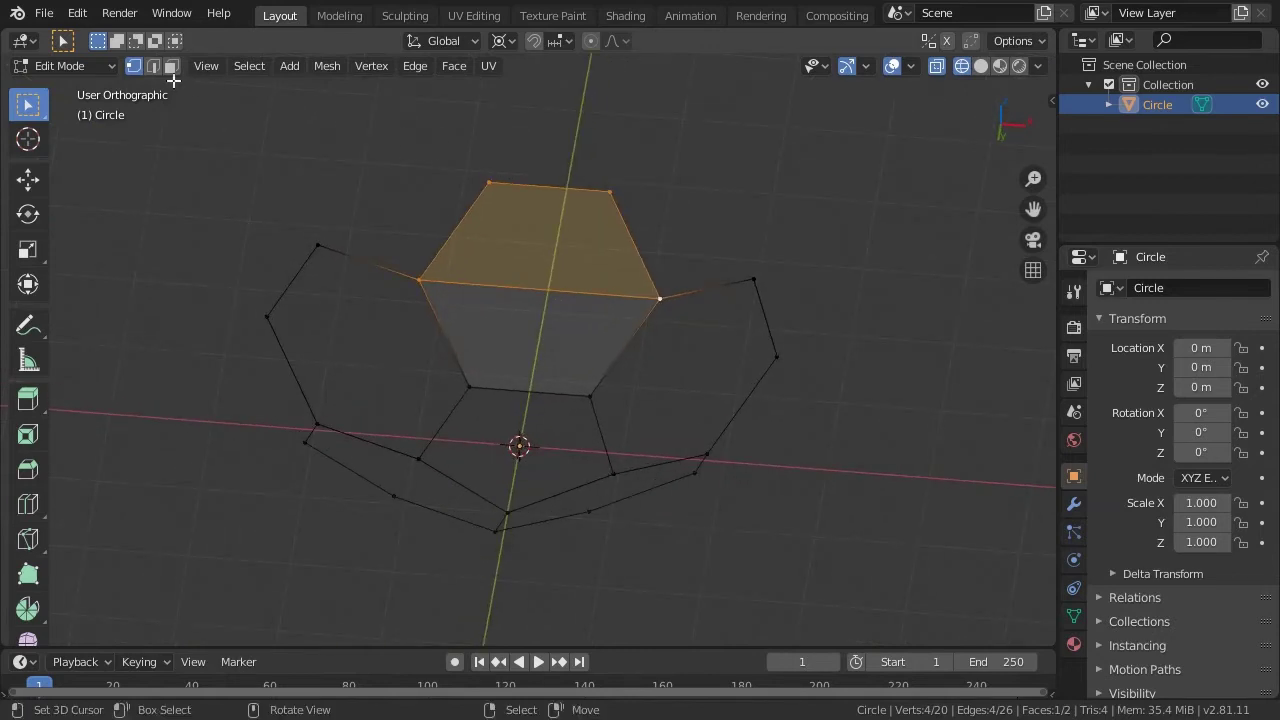
Step: Select the hexagon face, view it straight on, and snap the 3D cursor to one of its edges
{"action": "left_click", "coordinate": [172, 70]}
{"action": "left_click", "coordinate": [534, 320]}
{"action": "key", "text": "shift+KP_7"}
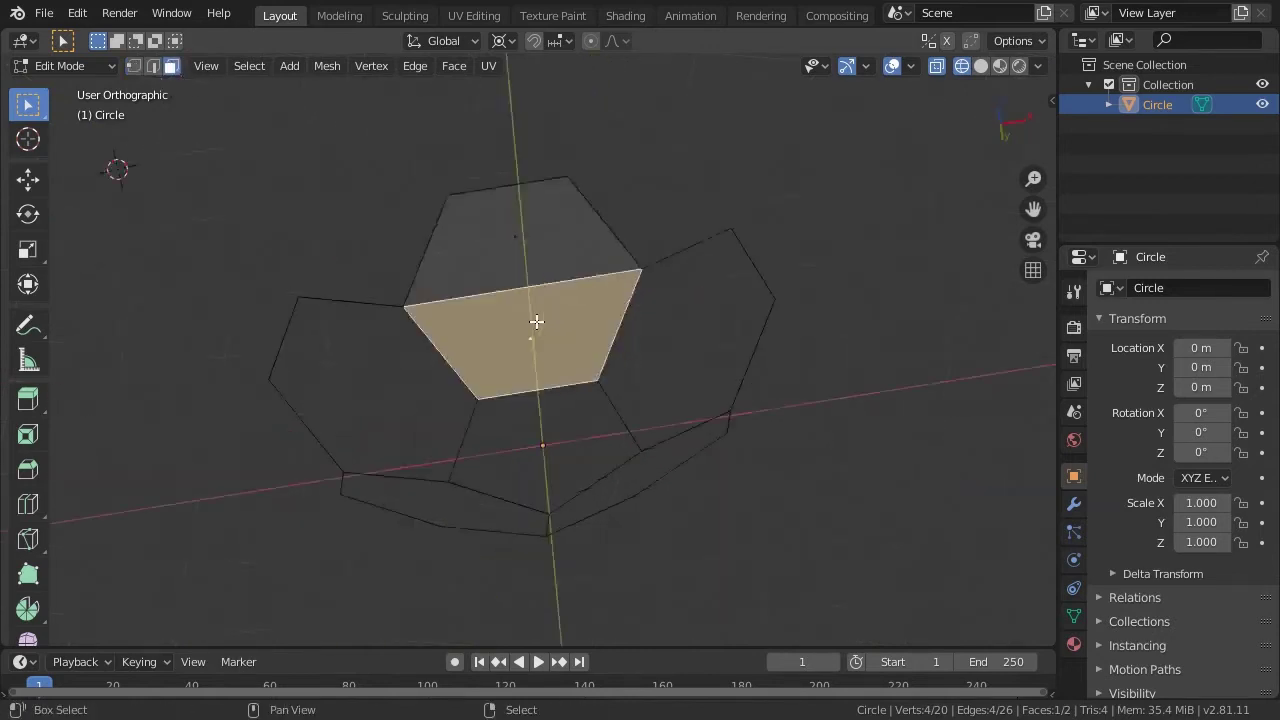
{"action": "left_click", "coordinate": [152, 65]}
{"action": "left_click", "coordinate": [446, 377]}
{"action": "key", "text": "shift+s"}
{"action": "key", "text": "Return"}
Step: Duplicate the pentagon's edges twice, rotated 60° and -120° around the cursor
{"action": "left_click", "coordinate": [555, 363]}
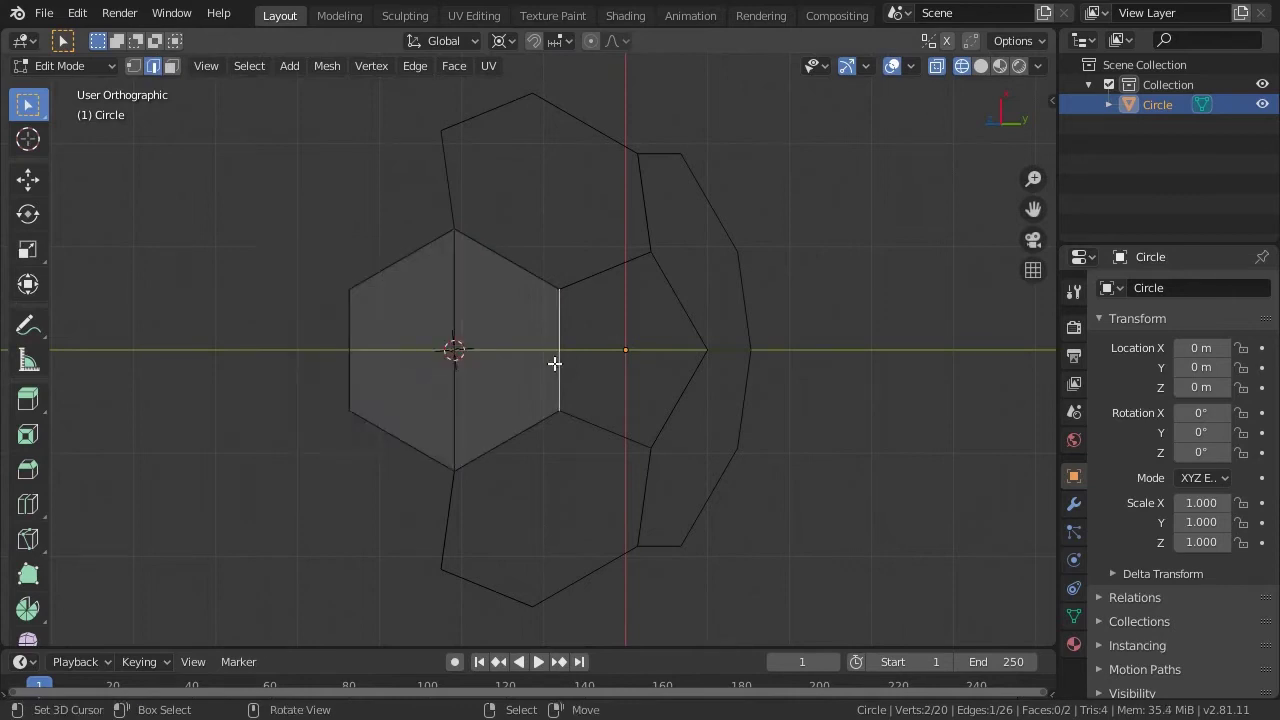
{"action": "left_click", "coordinate": [587, 275], "text": "shift"}
{"action": "left_click", "coordinate": [630, 436], "text": "shift"}
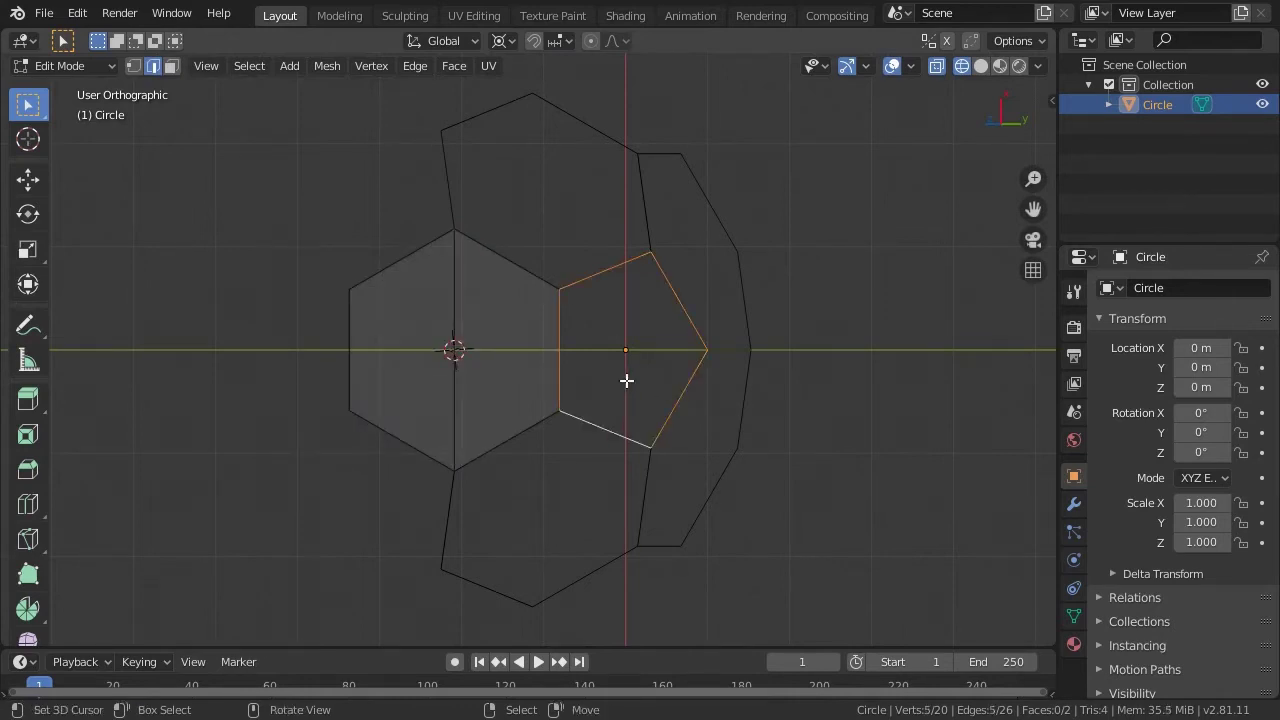
{"action": "key", "text": "shift+d"}
{"action": "type", "text": "r60"}
{"action": "key", "text": "Return"}
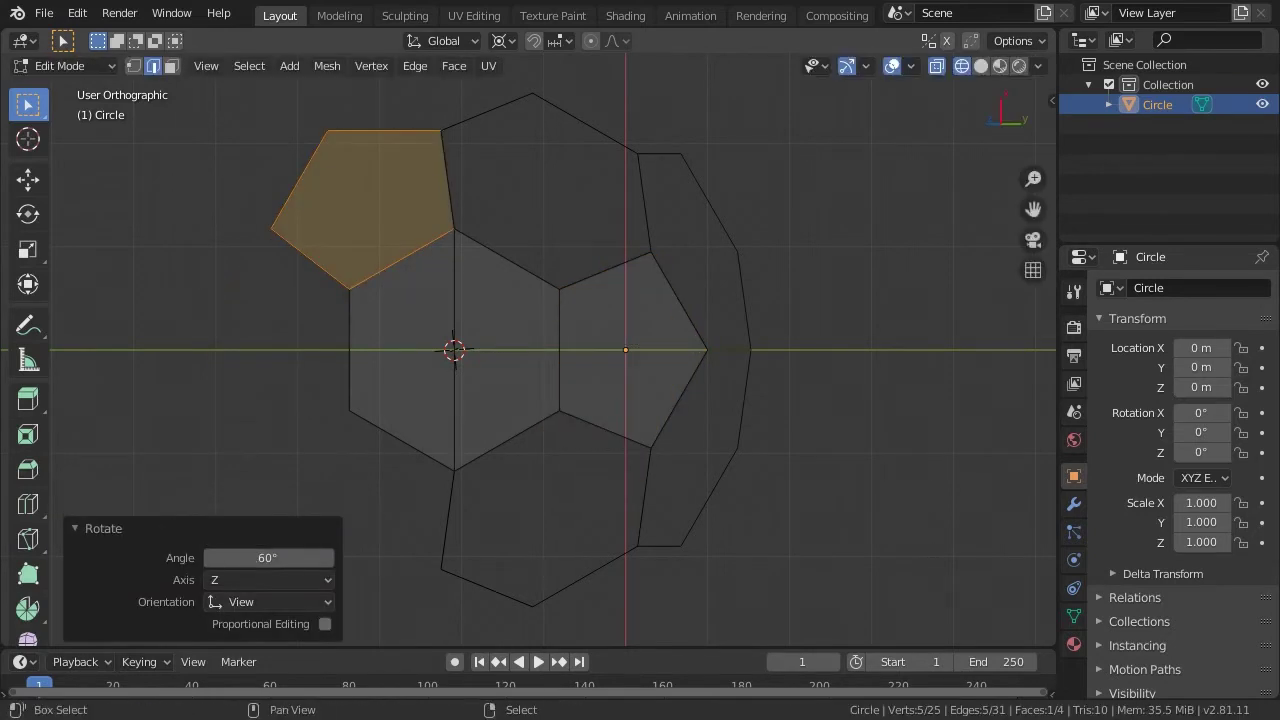
{"action": "type", "text": "r120-"}
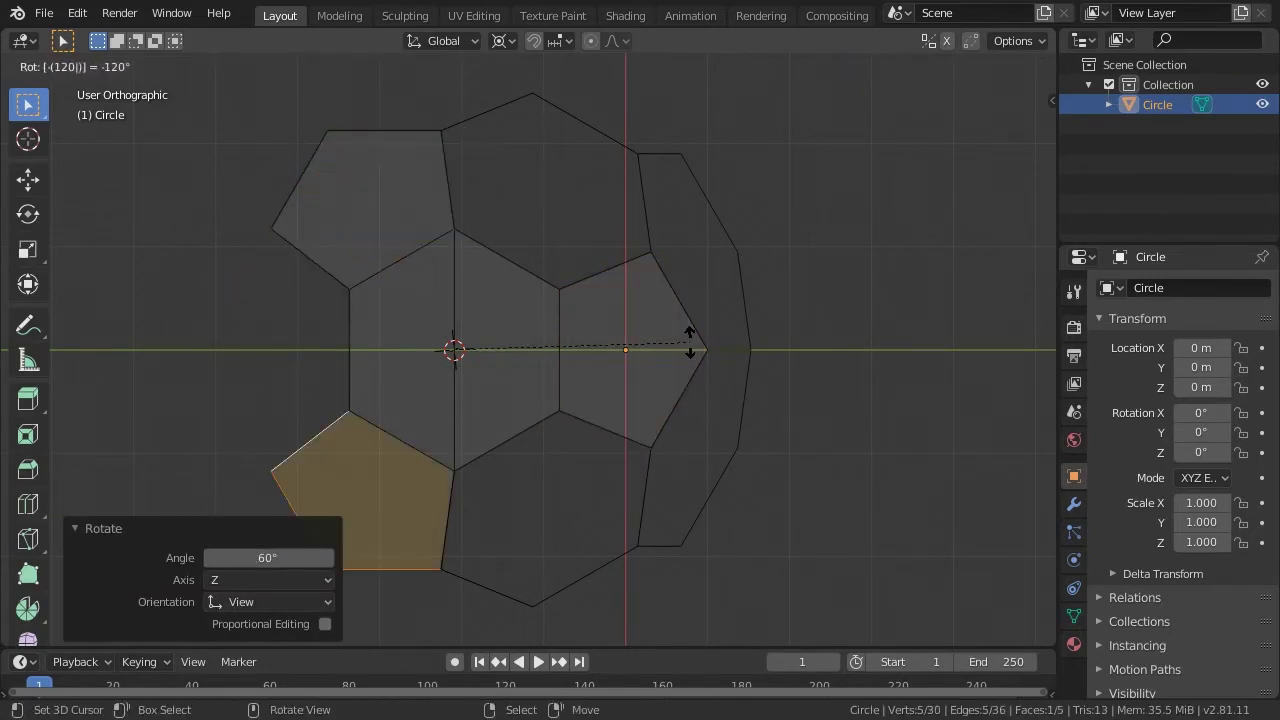
{"action": "key", "text": "Return"}
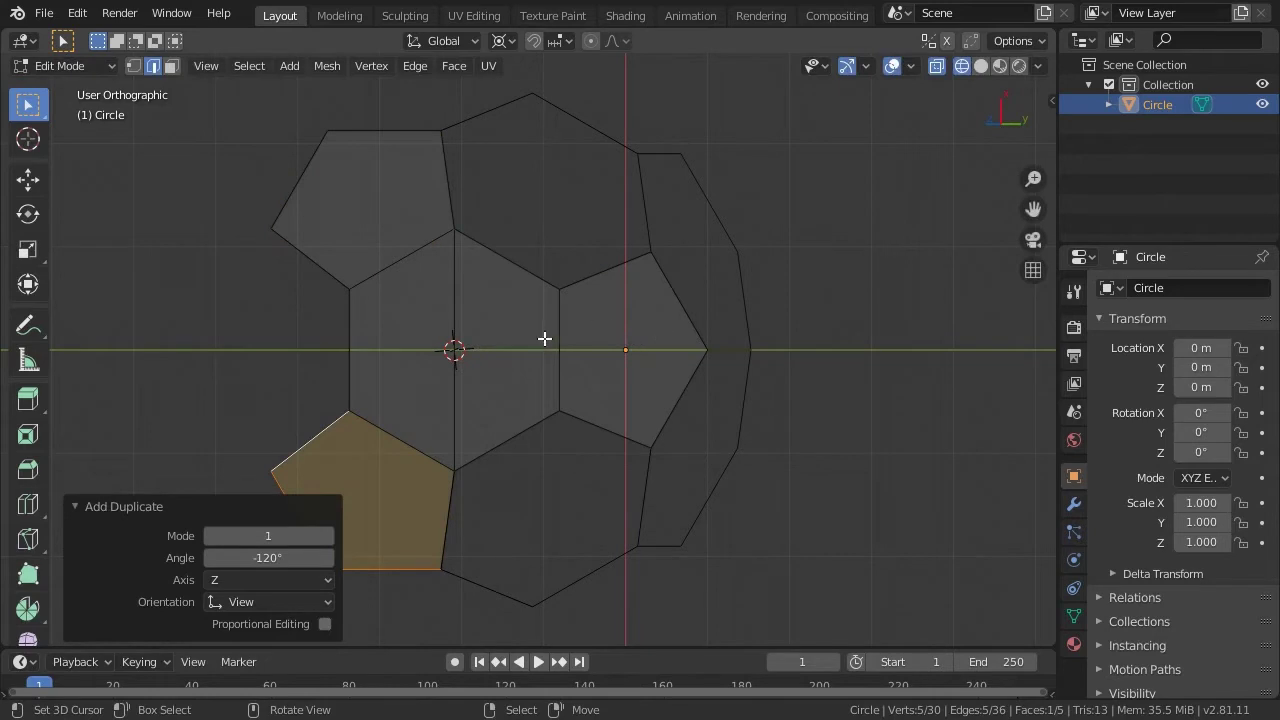
{"action": "middle_click_drag", "start_coordinate": [544, 339], "coordinate": [726, 330], "text": "alt"}
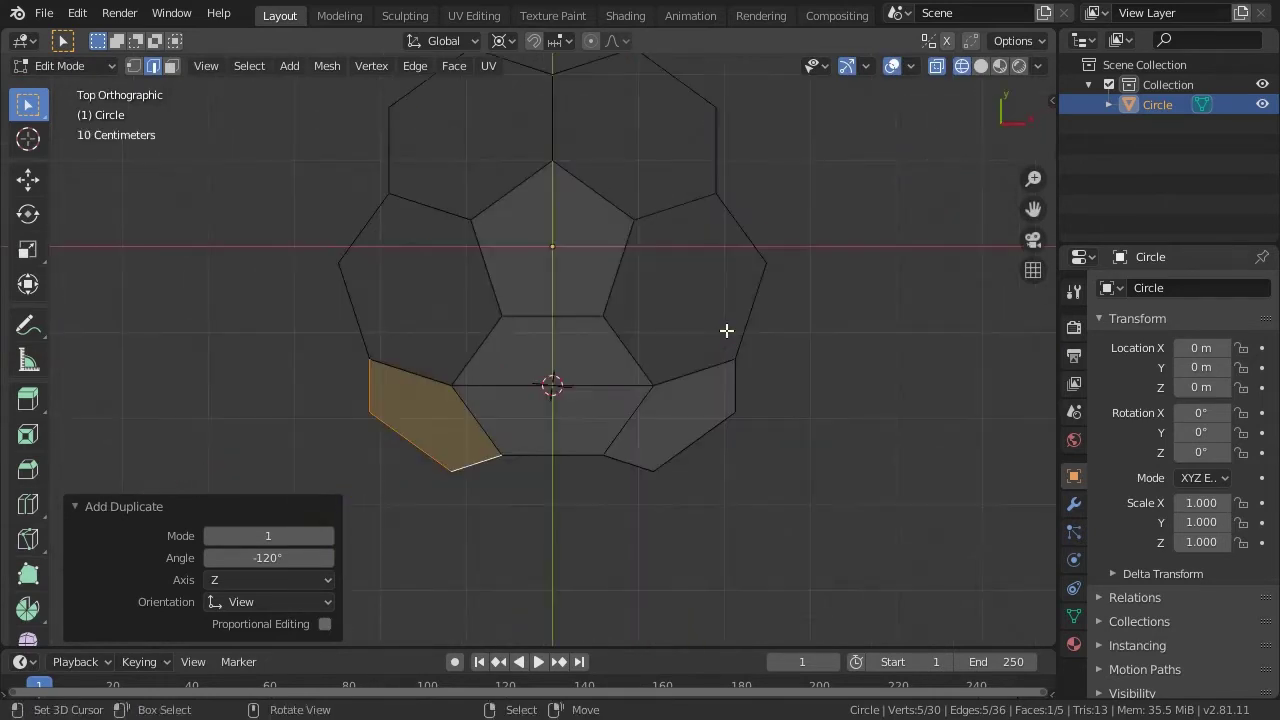
Step: Copy the lower-left face rotated 72°, then repeat the rotated copy twice more
{"action": "key", "text": "alt+Home"}
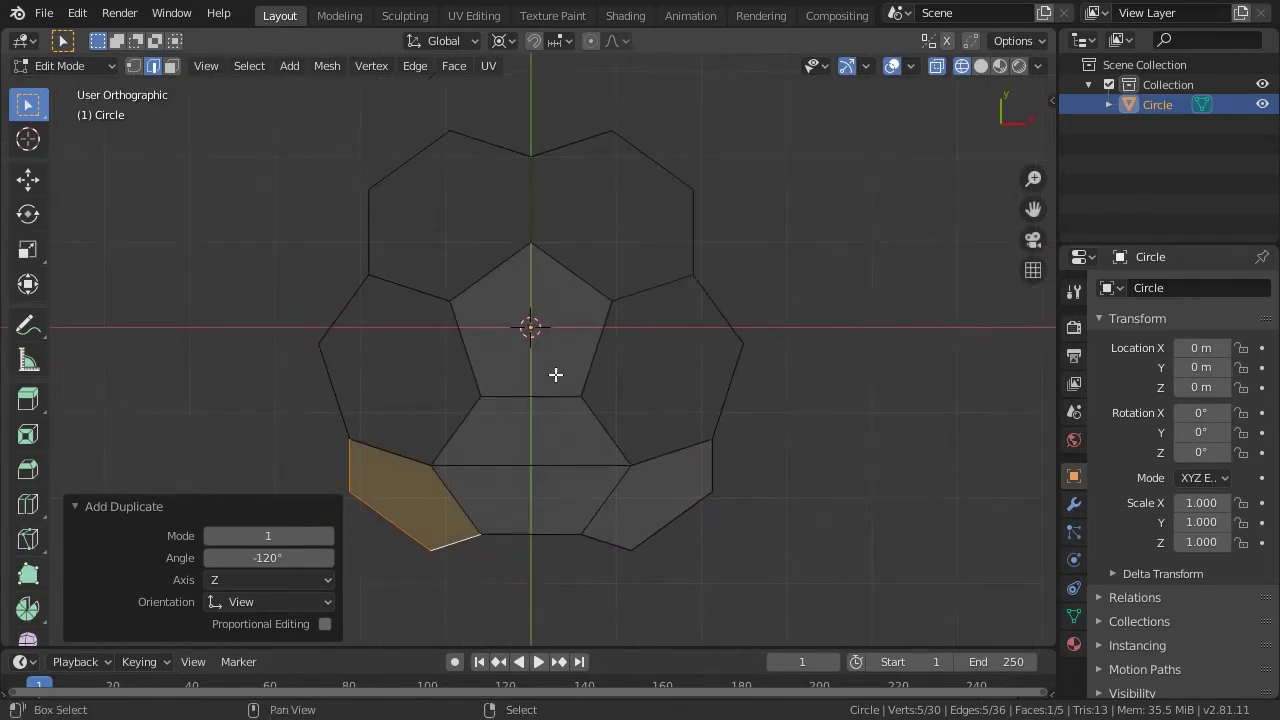
{"action": "type", "text": "gr"}
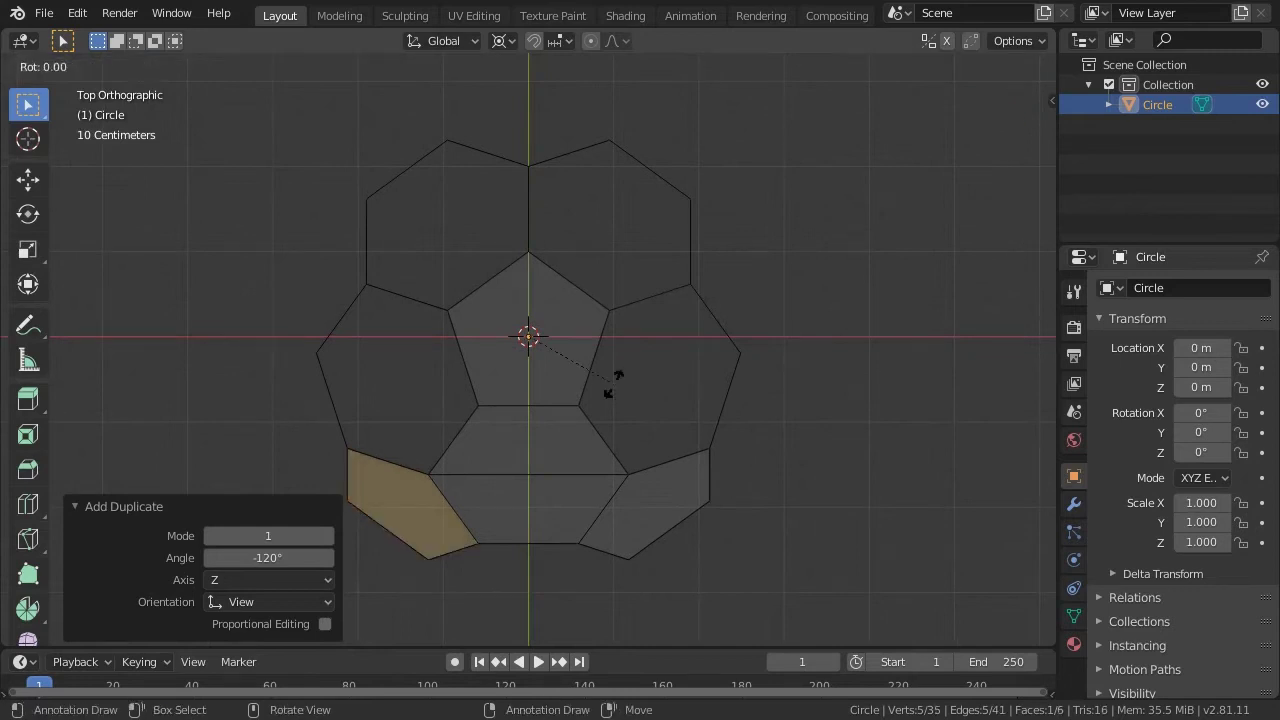
{"action": "type", "text": "72"}
{"action": "key", "text": "Return"}
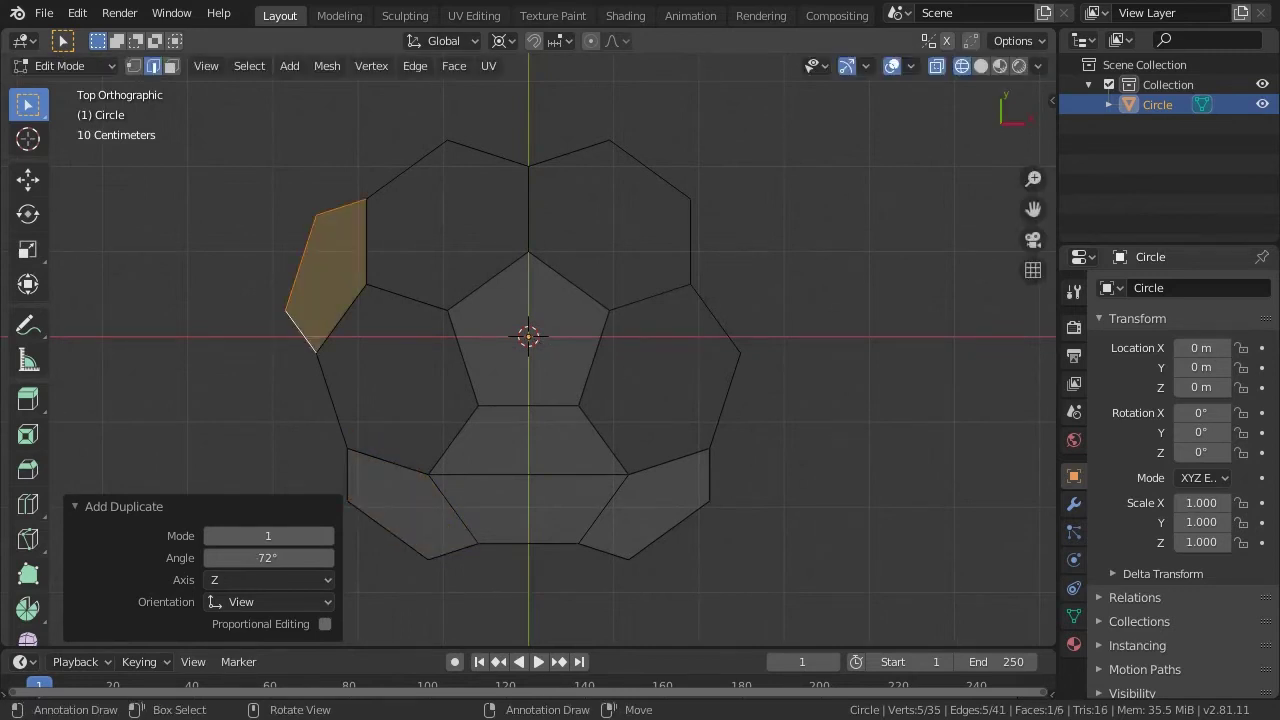
{"action": "key", "text": "shift+r"}
{"action": "key", "text": "shift+r"}
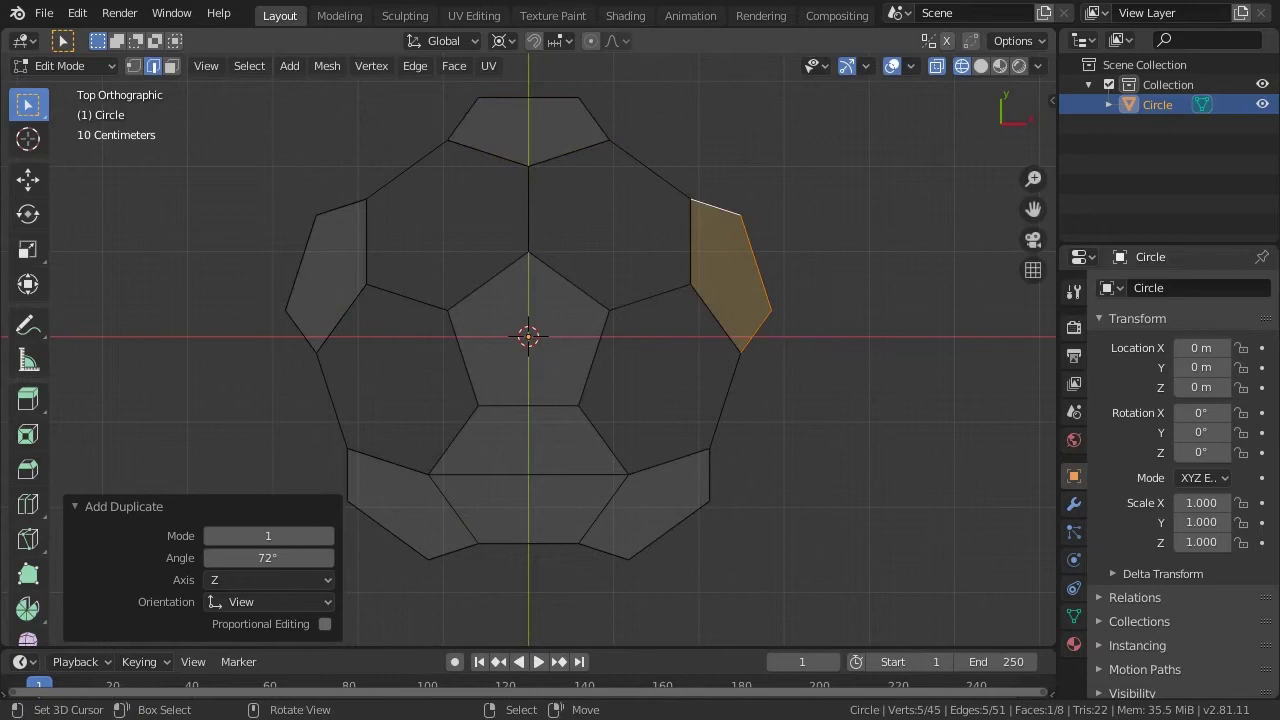
Step: Select the whole mesh and choose Merge by Distance
{"action": "mouse_move", "coordinate": [611, 391]}
{"action": "middle_mouse_down"}
{"action": "mouse_move", "coordinate": [569, 263]}
{"action": "mouse_move", "coordinate": [540, 317]}
{"action": "mouse_move", "coordinate": [584, 297]}
{"action": "middle_mouse_up"}
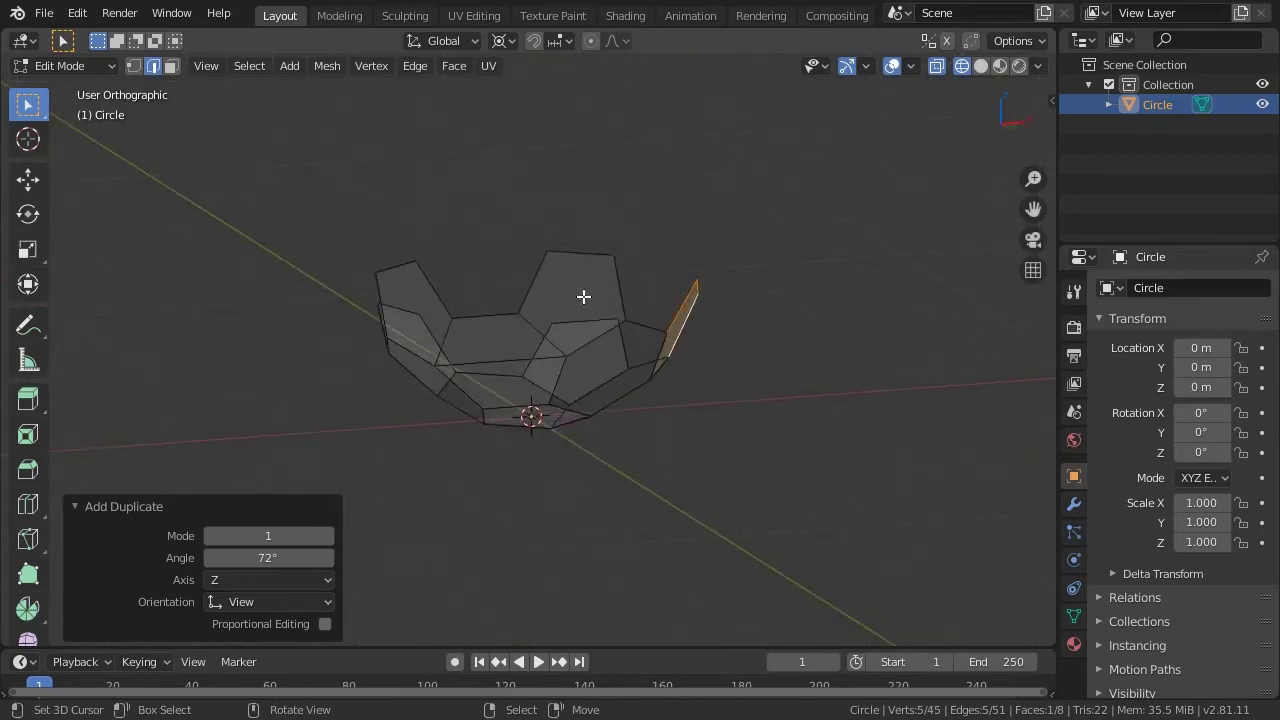
{"action": "key", "text": "a"}
{"action": "key", "text": "alt+m"}
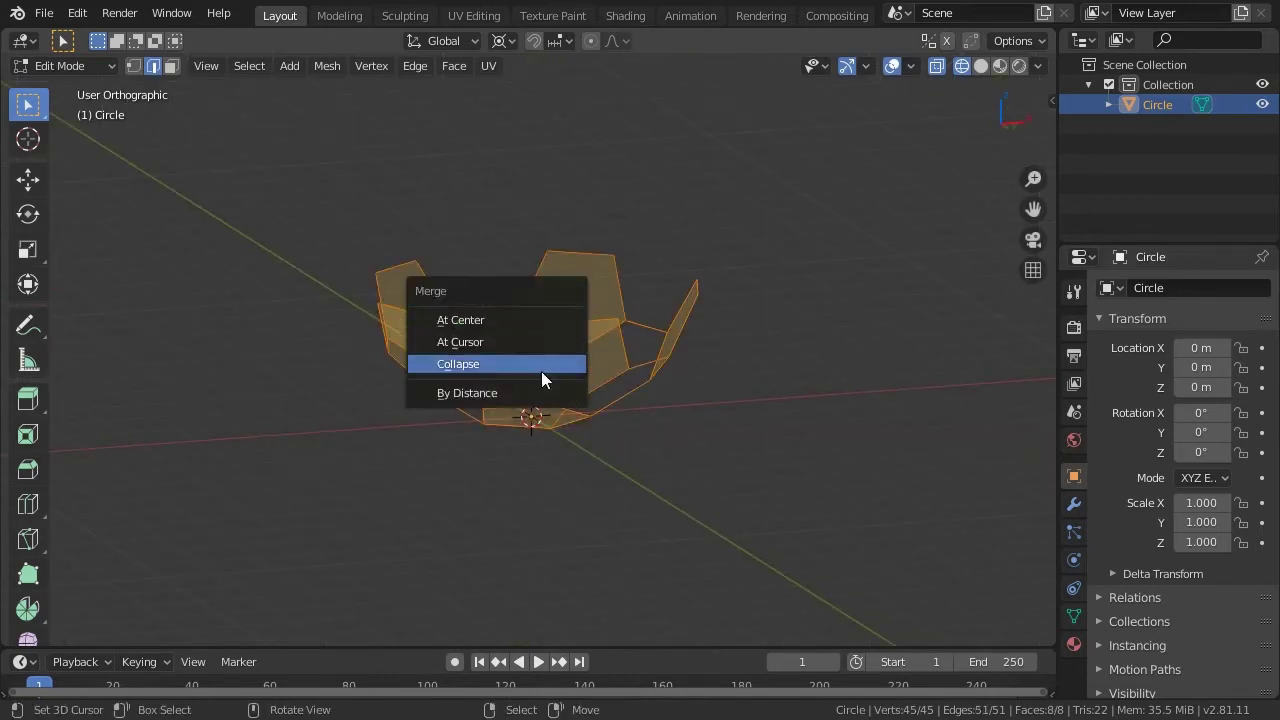
{"action": "left_click", "coordinate": [537, 392]}
Step: Switch to solid shading, view from the front, and toggle out of and back into Edit Mode
{"action": "mouse_move", "coordinate": [537, 392]}
{"action": "middle_mouse_down"}
{"action": "mouse_move", "coordinate": [560, 400]}
{"action": "mouse_move", "coordinate": [545, 372]}
{"action": "mouse_move", "coordinate": [477, 366]}
{"action": "mouse_move", "coordinate": [654, 292]}
{"action": "mouse_move", "coordinate": [497, 317]}
{"action": "mouse_move", "coordinate": [580, 286]}
{"action": "mouse_move", "coordinate": [573, 236]}
{"action": "middle_mouse_up"}
{"action": "key", "text": "alt+z"}
{"action": "key", "text": "Tab"}
{"action": "key", "text": "KP_1"}
{"action": "key", "text": "Tab"}
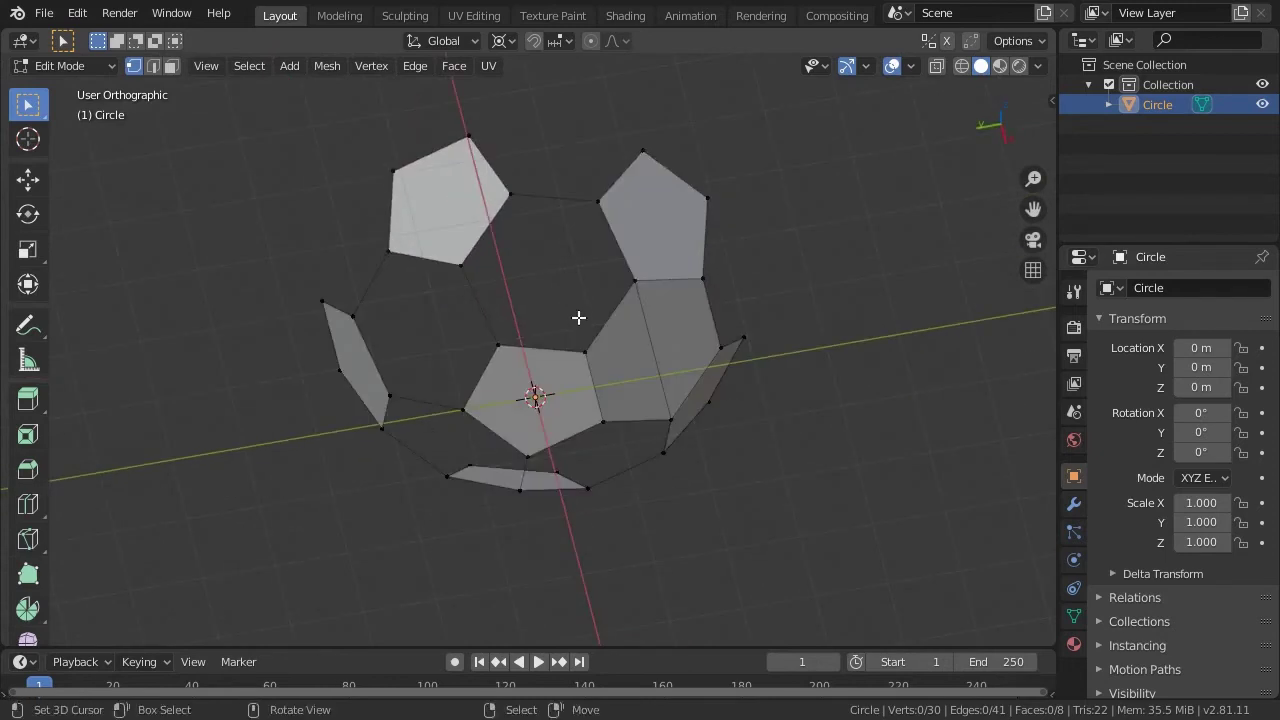
{"action": "middle_click_drag", "start_coordinate": [608, 386], "coordinate": [568, 315]}
Step: Fill a face between four vertices and snap the 3D cursor to the shared edge's midpoint
{"action": "left_click", "coordinate": [605, 243], "text": "shift"}
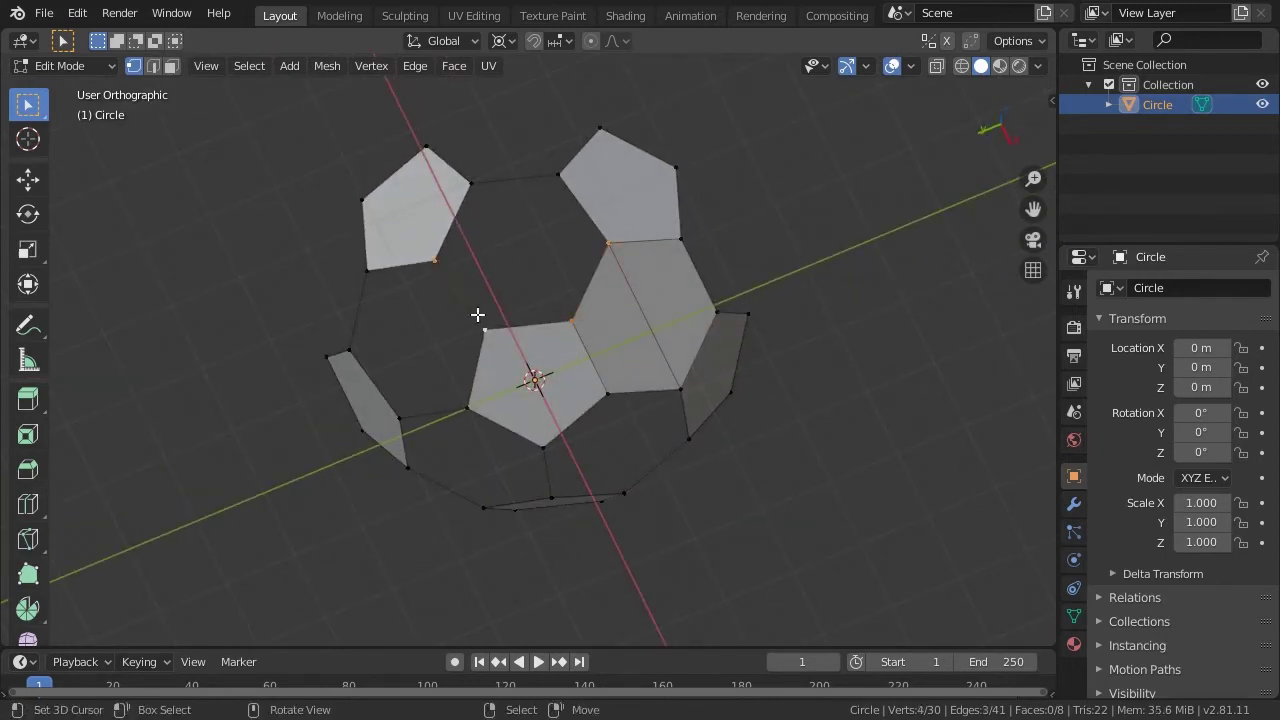
{"action": "key", "text": "f"}
{"action": "left_click", "coordinate": [607, 243], "text": "shift"}
{"action": "key", "text": "shift+s"}
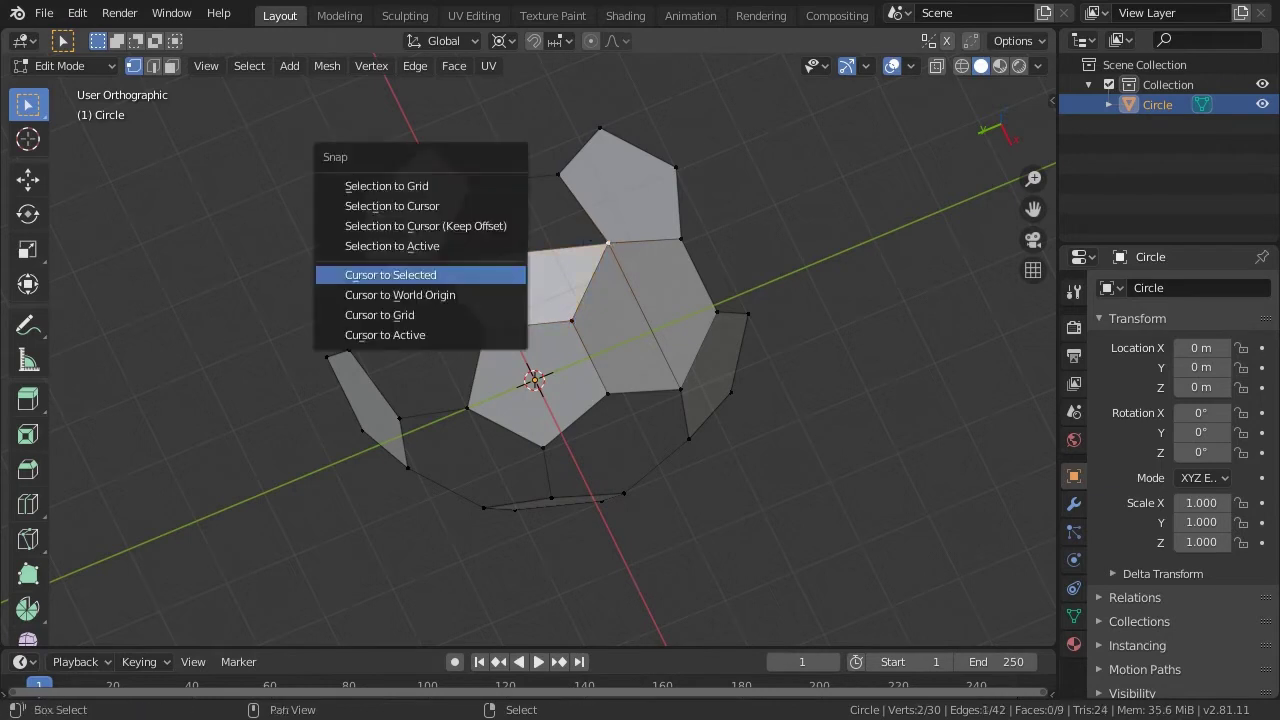
{"action": "left_click", "coordinate": [420, 274]}
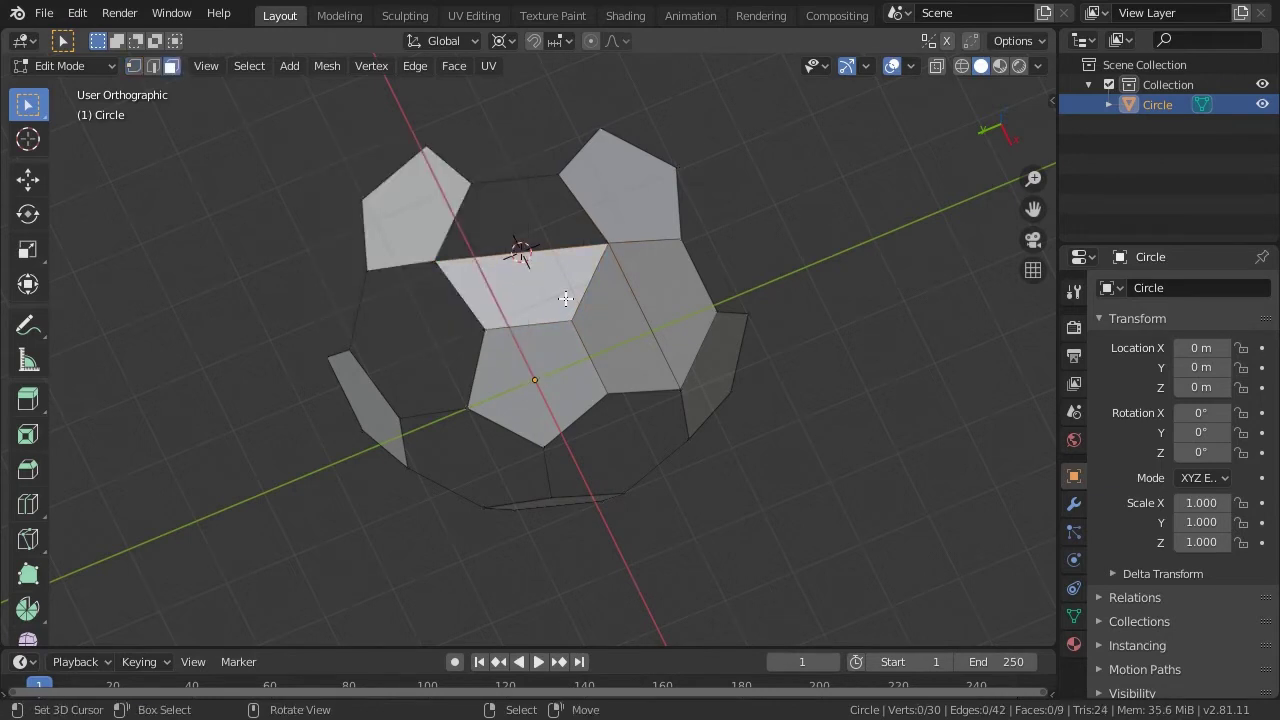
Step: Select the centre face and the two faces above it, and copy them rotated -120° around the cursor
{"action": "left_click", "coordinate": [565, 298]}
{"action": "key", "text": "shift+KP_7"}
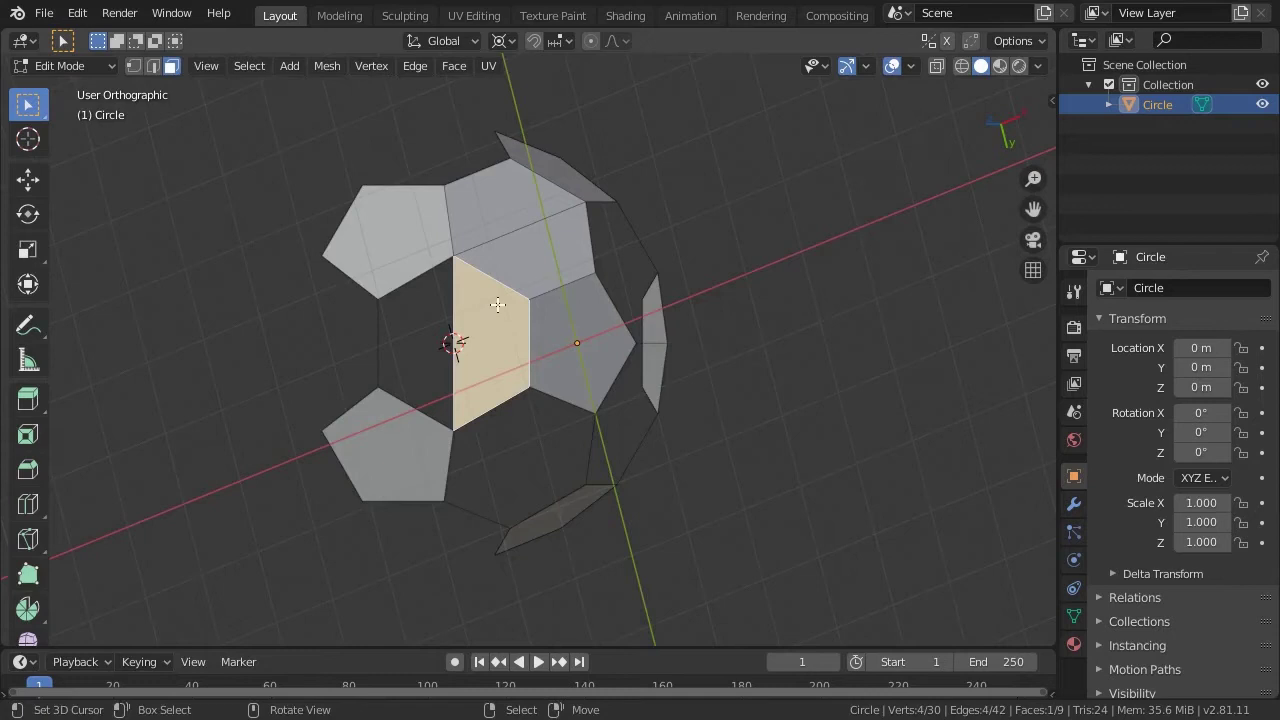
{"action": "middle_click_drag", "start_coordinate": [498, 304], "coordinate": [566, 292], "text": "shift"}
{"action": "left_click", "coordinate": [608, 225]}
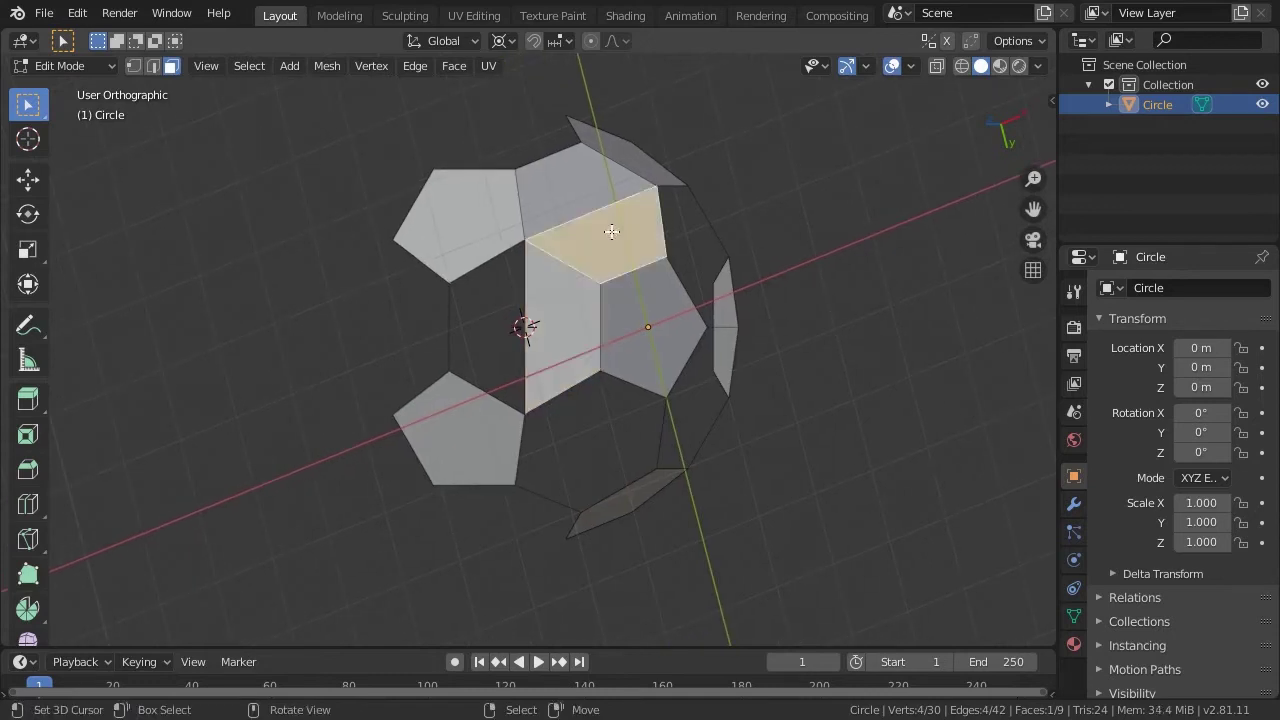
{"action": "left_click", "coordinate": [563, 186], "text": "shift"}
{"action": "type", "text": "r"}
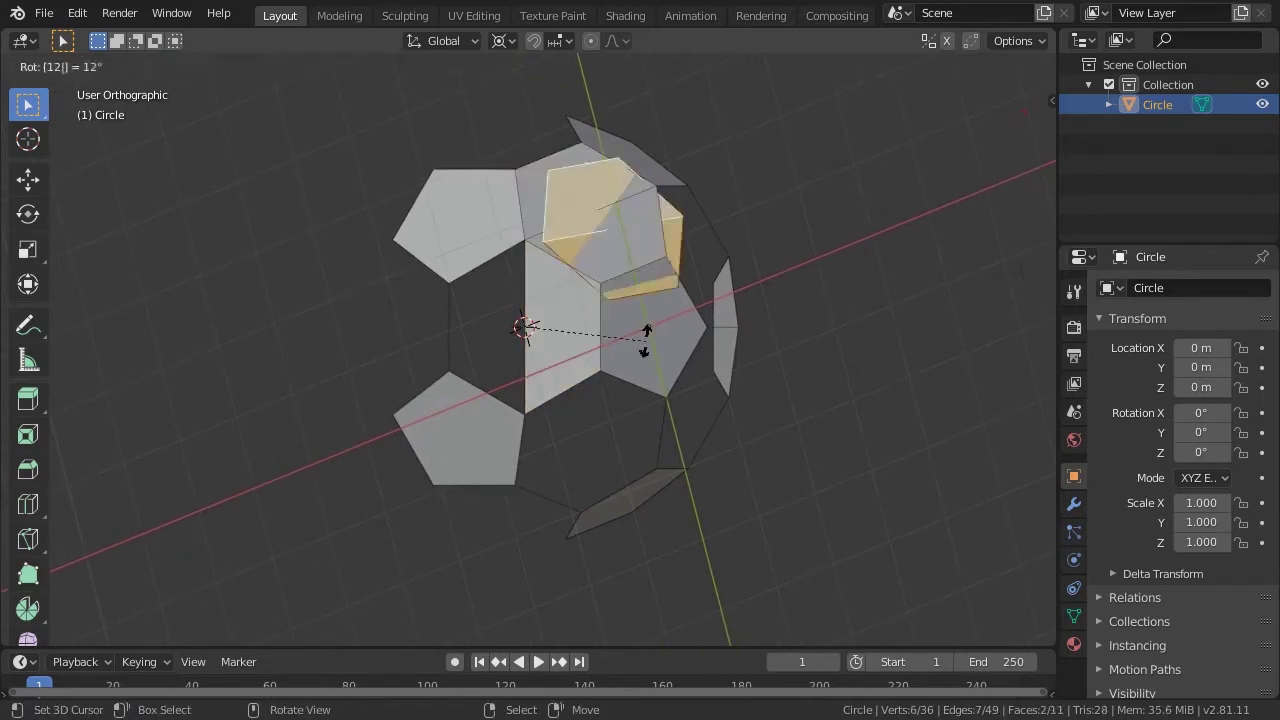
{"action": "type", "text": "-120"}
{"action": "key", "text": "Return"}
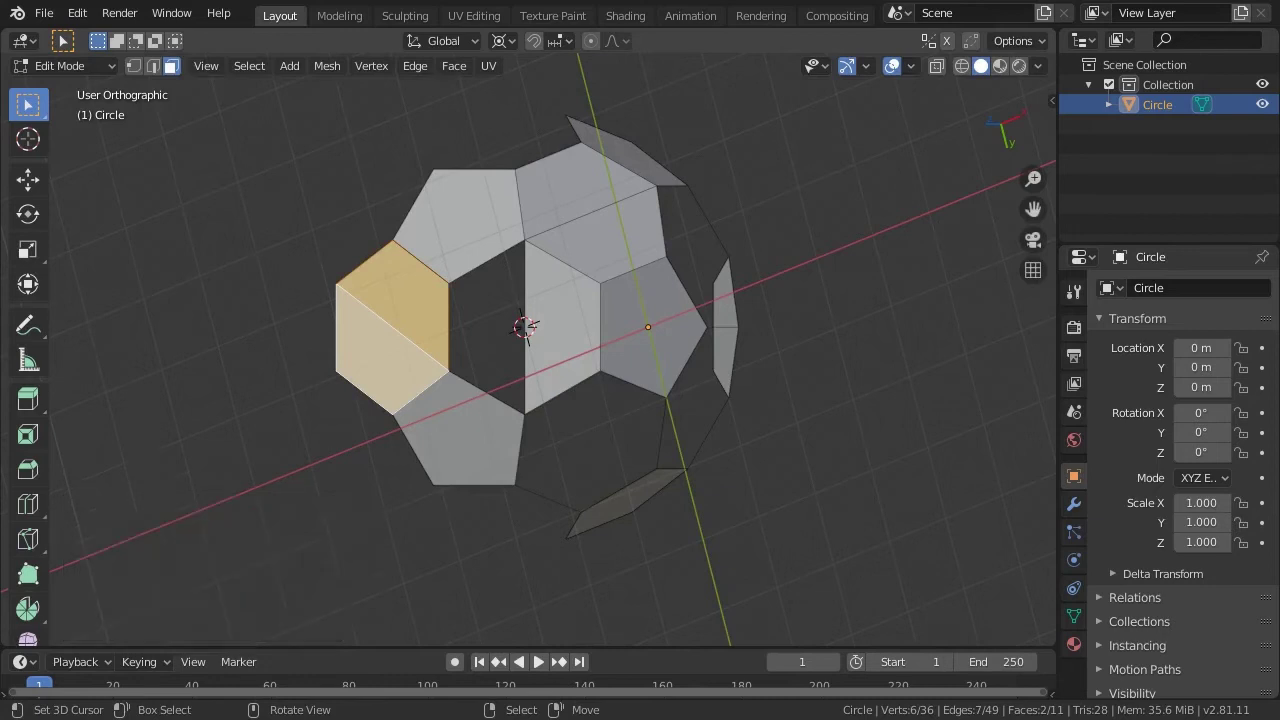
{"action": "key", "text": "KP_7"}
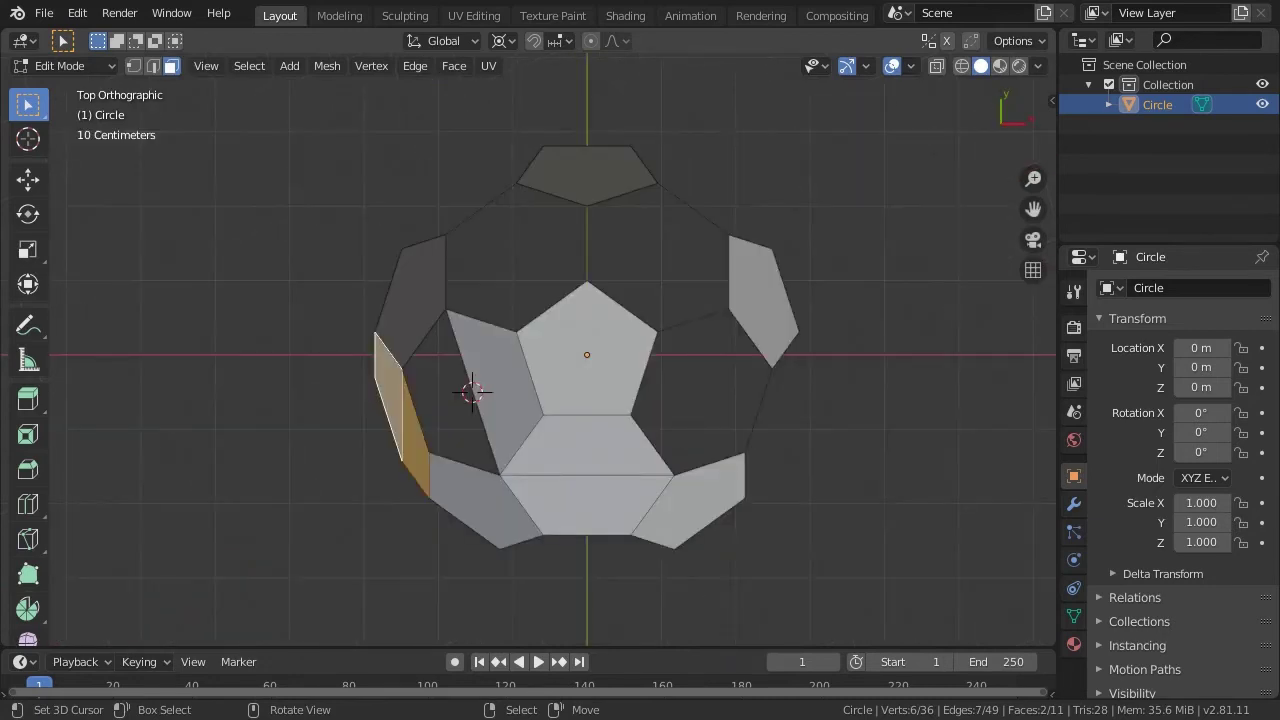
Step: Reset the 3D cursor and copy the left-side faces rotated 72° around Z, repeating around the ball
{"action": "key", "text": "shift+c"}
{"action": "key", "text": "shift+d"}
{"action": "type", "text": "r"}
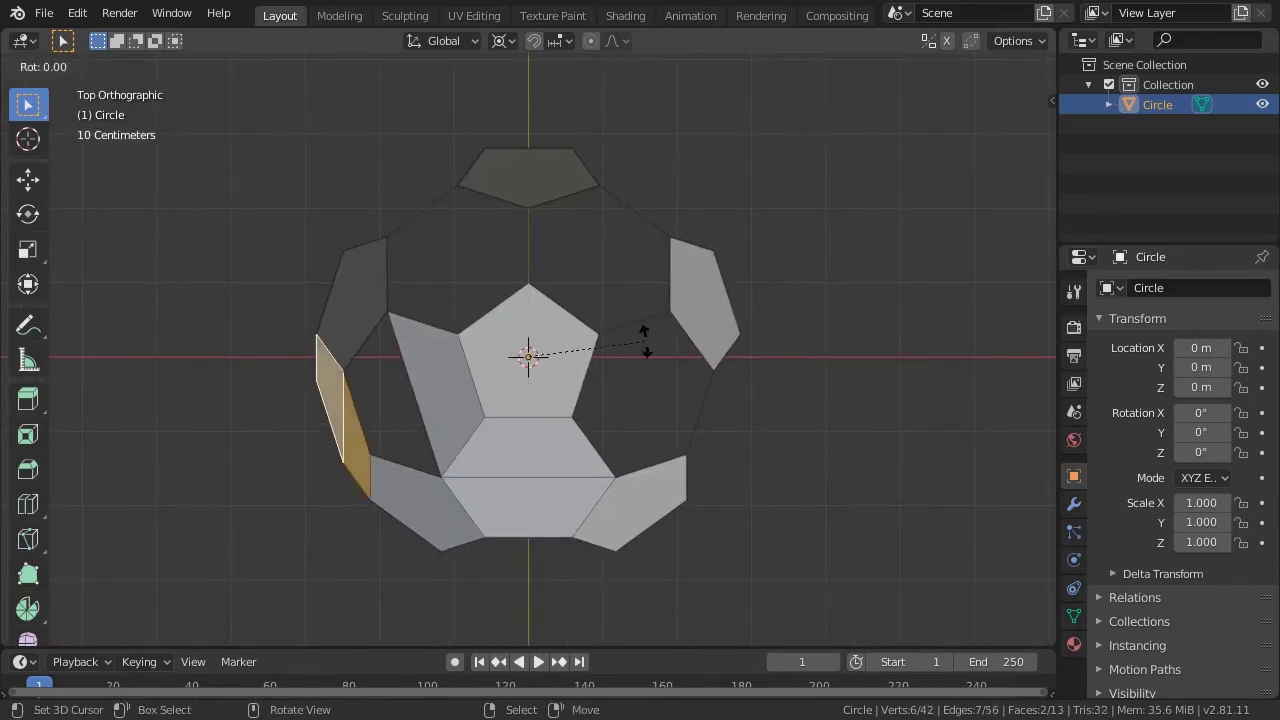
{"action": "type", "text": "z72"}
{"action": "key", "text": "Return"}
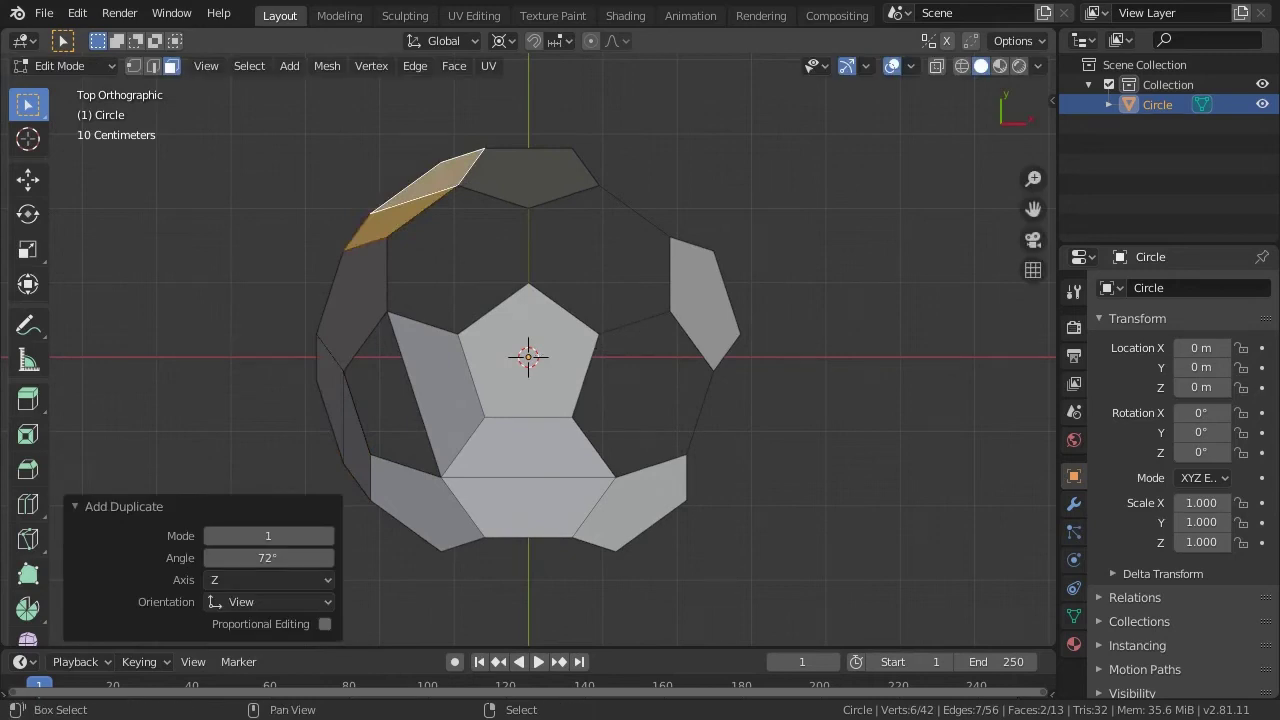
{"action": "key", "text": "shift+r"}
{"action": "key", "text": "shift+r"}
{"action": "key", "text": "shift+r"}
Step: Select the entire mesh and merge its overlapping vertices by distance
{"action": "key", "text": "alt+a"}
{"action": "mouse_move", "coordinate": [569, 451]}
{"action": "middle_mouse_down"}
{"action": "mouse_move", "coordinate": [626, 243]}
{"action": "mouse_move", "coordinate": [734, 180]}
{"action": "mouse_move", "coordinate": [650, 286]}
{"action": "middle_mouse_up"}
{"action": "key", "text": "a"}
{"action": "key", "text": "m"}
{"action": "left_click", "coordinate": [457, 271]}
{"action": "key", "text": "alt+a"}
{"action": "middle_click_drag", "start_coordinate": [486, 367], "coordinate": [446, 423]}
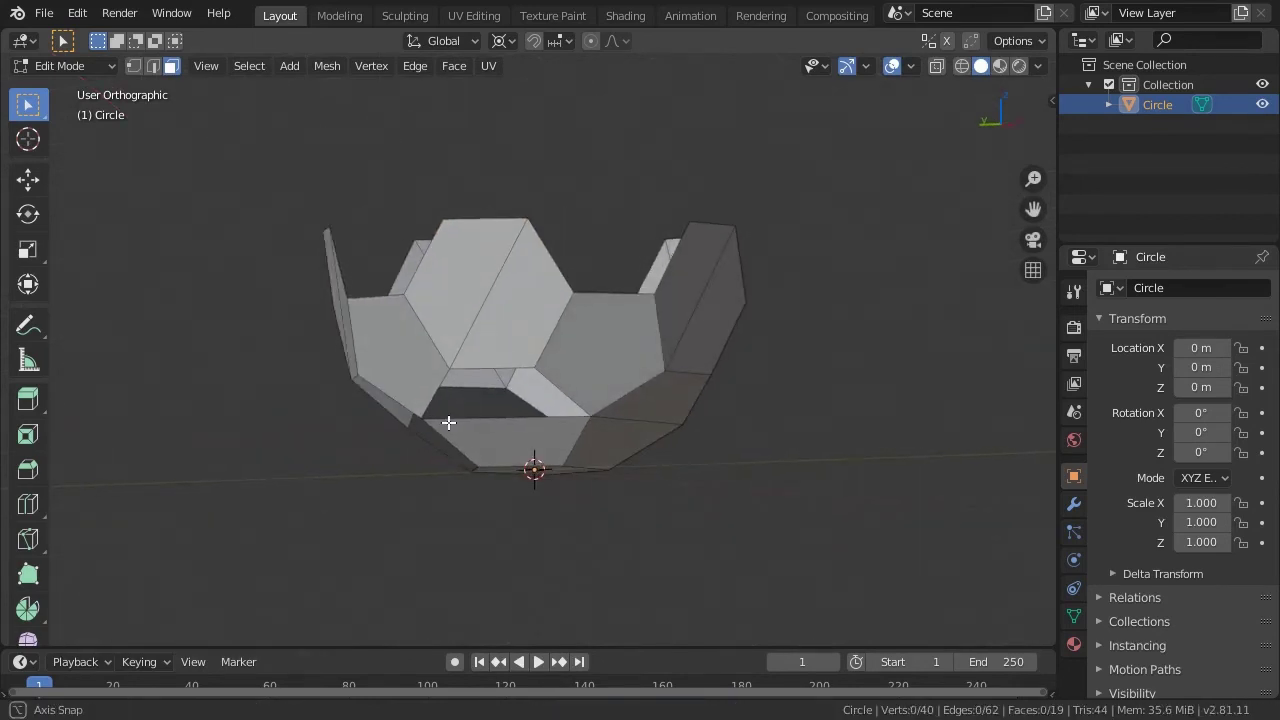
Step: Create a new material named Black with a Diffuse BSDF surface and colour value 0.1
{"action": "left_click", "coordinate": [1074, 644]}
{"action": "left_click", "coordinate": [1182, 374]}
{"action": "double_click", "coordinate": [1161, 291]}
{"action": "type", "text": "Black"}
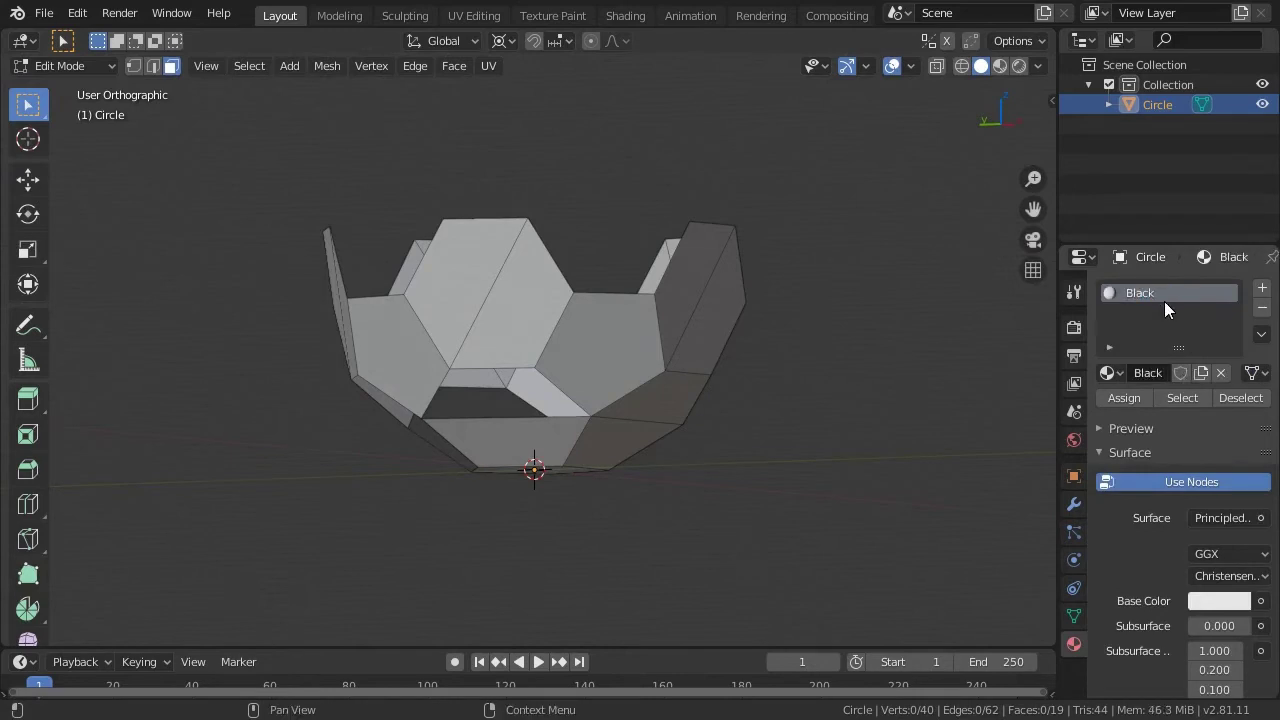
{"action": "left_click", "coordinate": [1230, 517]}
{"action": "key", "text": "d"}
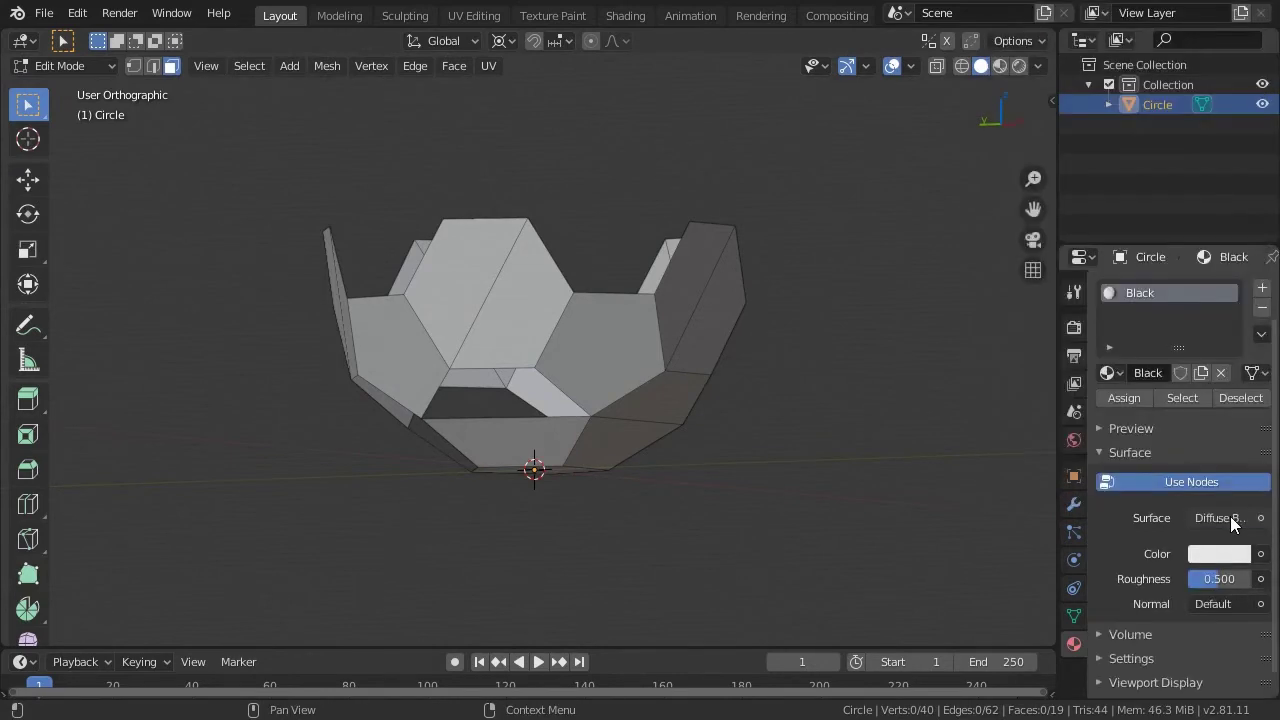
{"action": "left_click", "coordinate": [1202, 553]}
{"action": "left_click", "coordinate": [1155, 503]}
{"action": "type", "text": "0.1"}
{"action": "key", "text": "Return"}
{"action": "key", "text": "Return"}
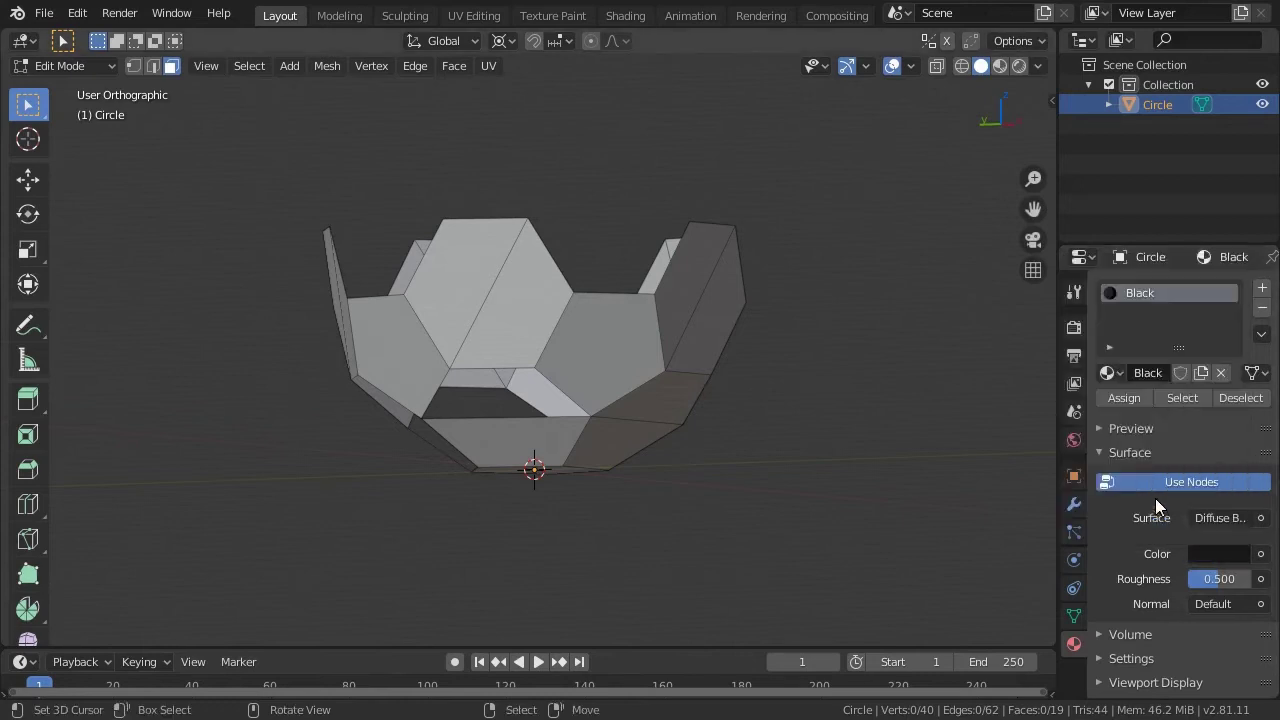
Step: Enable Material Preview and add a second slot holding Black.001, a copy of Black
{"action": "left_click", "coordinate": [1000, 67]}
{"action": "mouse_move", "coordinate": [538, 546]}
{"action": "middle_mouse_down"}
{"action": "mouse_move", "coordinate": [701, 422]}
{"action": "mouse_move", "coordinate": [697, 437]}
{"action": "middle_mouse_up"}
{"action": "left_click", "coordinate": [1263, 289]}
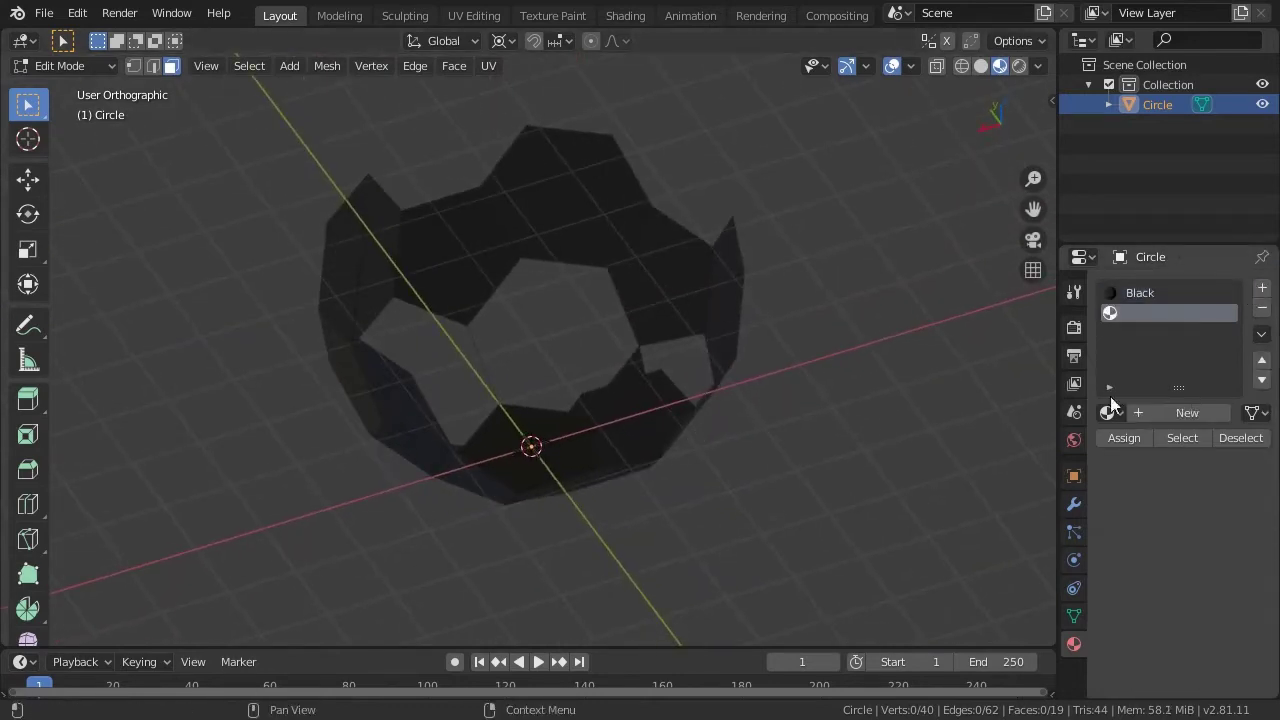
{"action": "left_click", "coordinate": [1110, 412]}
{"action": "left_click", "coordinate": [1061, 442]}
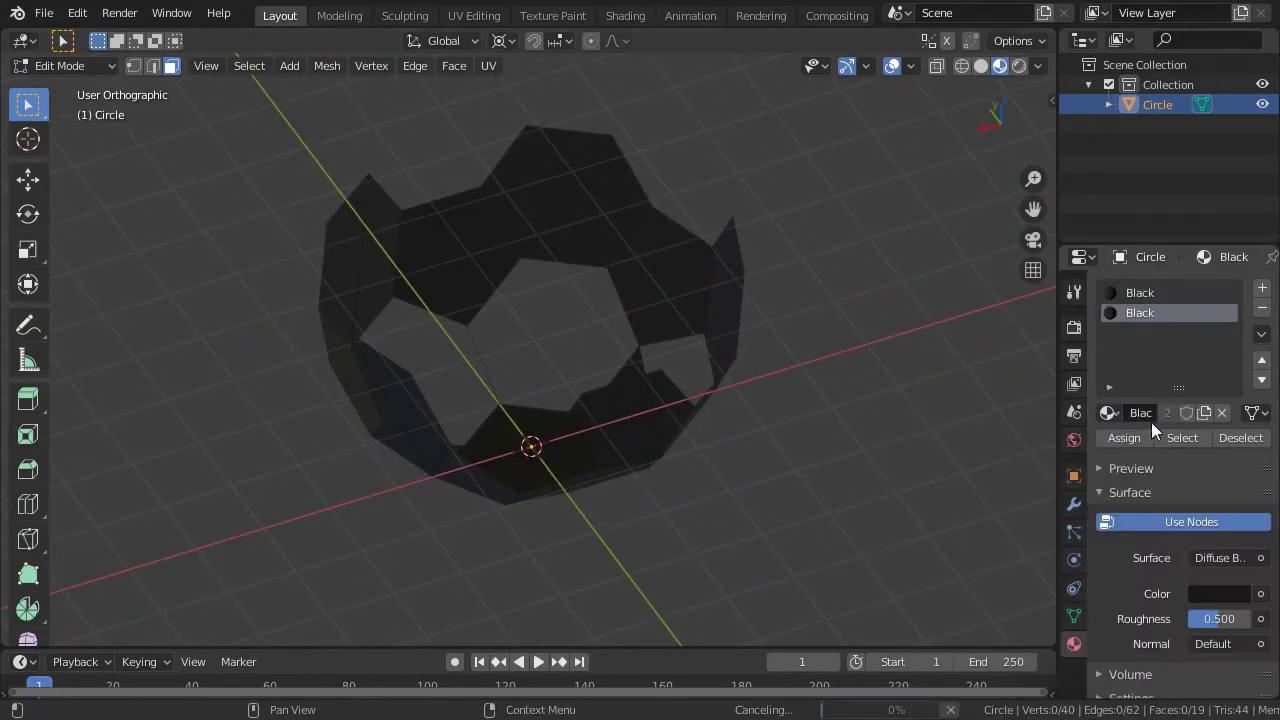
{"action": "left_click", "coordinate": [1206, 412]}
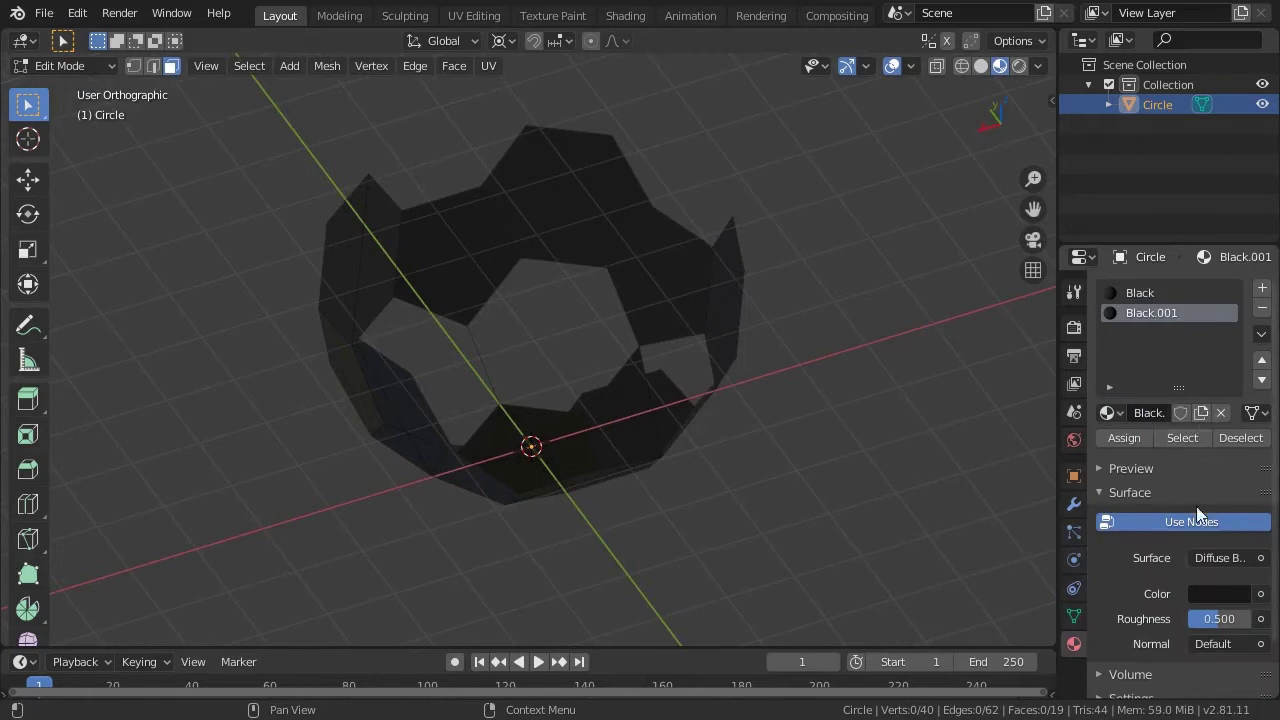
{"action": "left_click", "coordinate": [1212, 592]}
Step: Set Black.001's colour value to 1, making it white
{"action": "left_click", "coordinate": [1174, 546]}
{"action": "type", "text": "1"}
{"action": "key", "text": "Return"}
{"action": "middle_click_drag", "start_coordinate": [627, 375], "coordinate": [600, 289]}
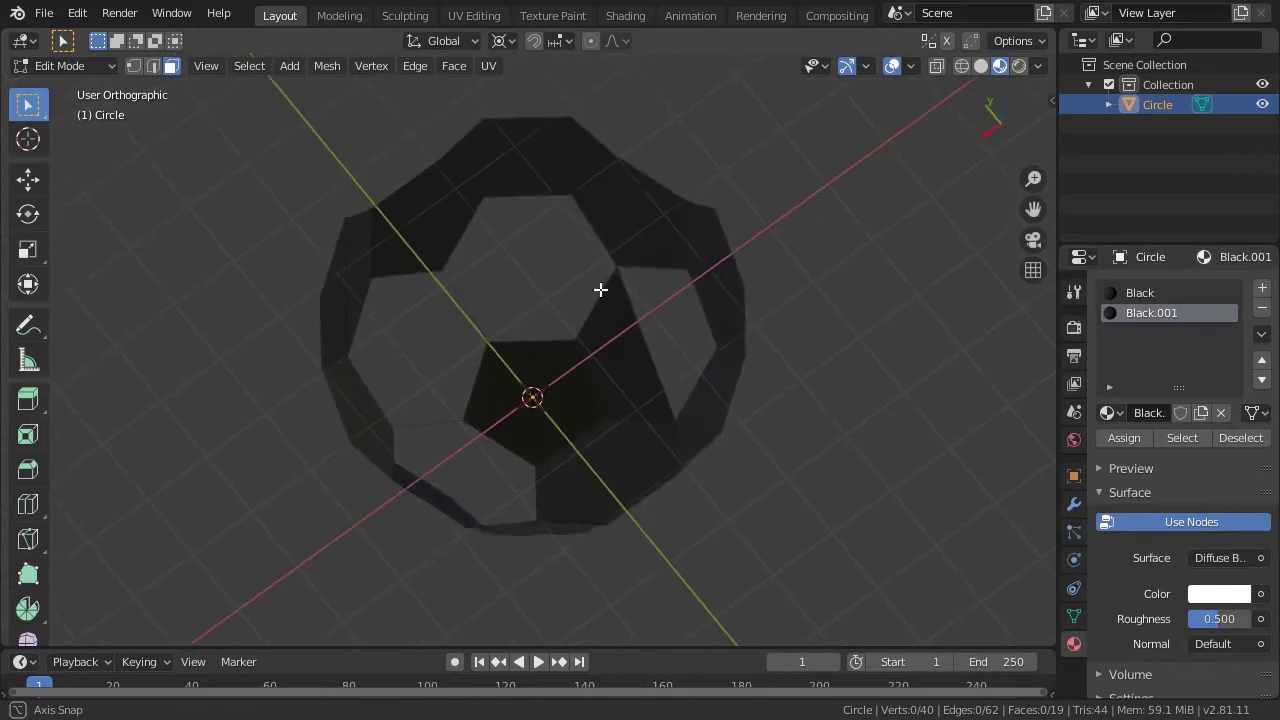
Step: In edge mode, fill the first two hexagonal holes with faces
{"action": "left_click", "coordinate": [152, 65]}
{"action": "mouse_move", "coordinate": [363, 211]}
{"action": "middle_mouse_down"}
{"action": "mouse_move", "coordinate": [530, 369]}
{"action": "mouse_move", "coordinate": [626, 360]}
{"action": "middle_mouse_up"}
{"action": "left_click", "coordinate": [630, 348]}
{"action": "left_click", "coordinate": [670, 280], "text": "shift"}
{"action": "key", "text": "f"}
{"action": "key", "text": "ctrl+x"}
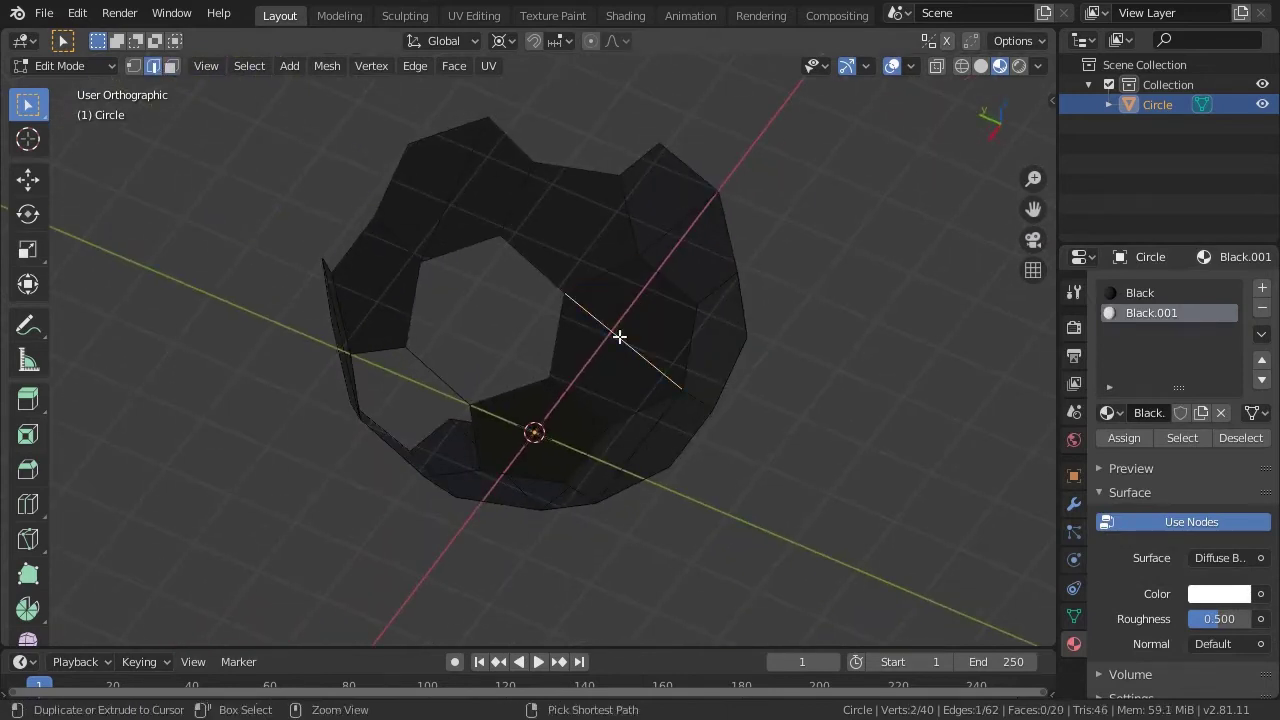
{"action": "middle_click_drag", "start_coordinate": [617, 331], "coordinate": [551, 366]}
{"action": "left_click", "coordinate": [548, 368]}
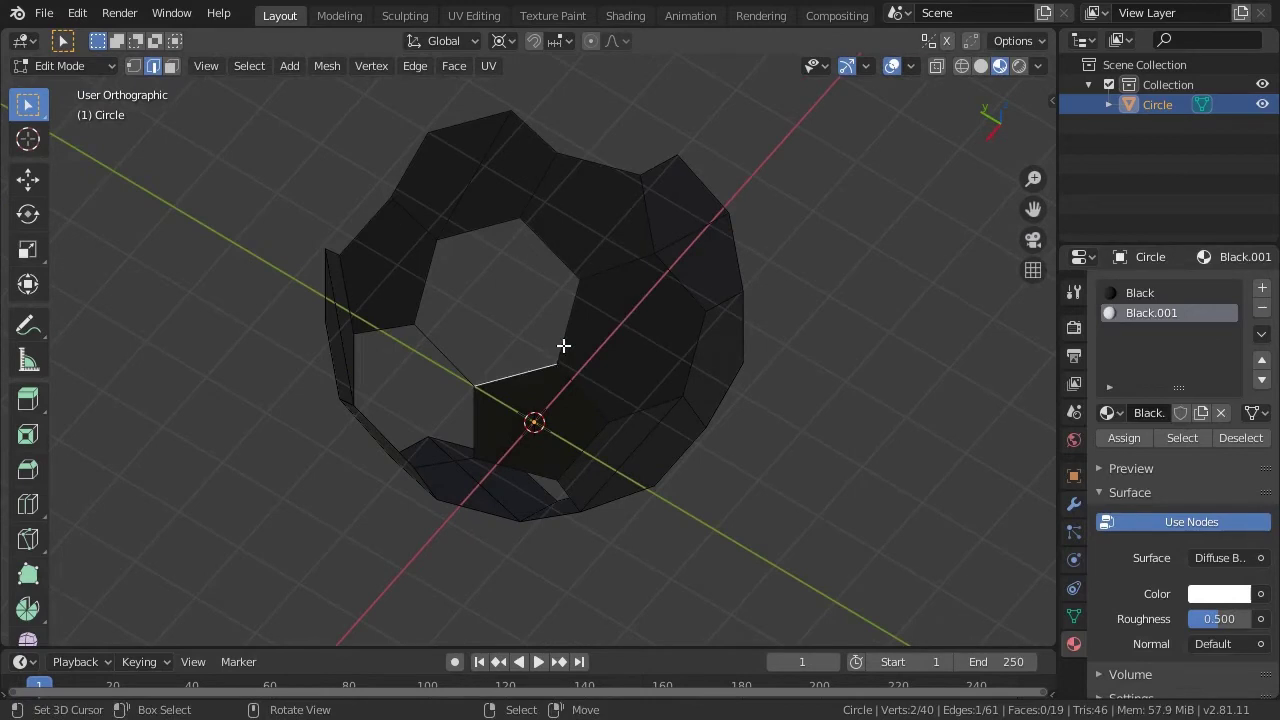
{"action": "left_click", "coordinate": [563, 345], "text": "shift"}
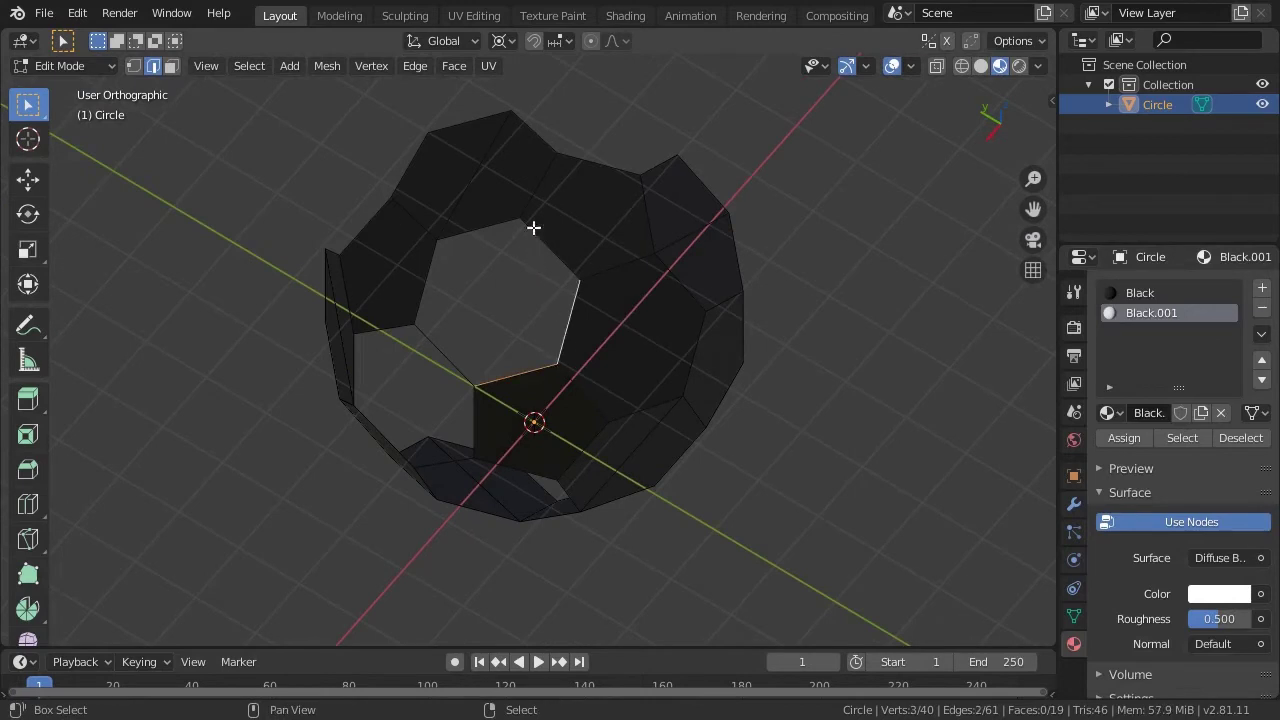
{"action": "key", "text": "f"}
Step: Fill two more hexagonal holes in the ball with faces
{"action": "middle_click_drag", "start_coordinate": [449, 363], "coordinate": [580, 343]}
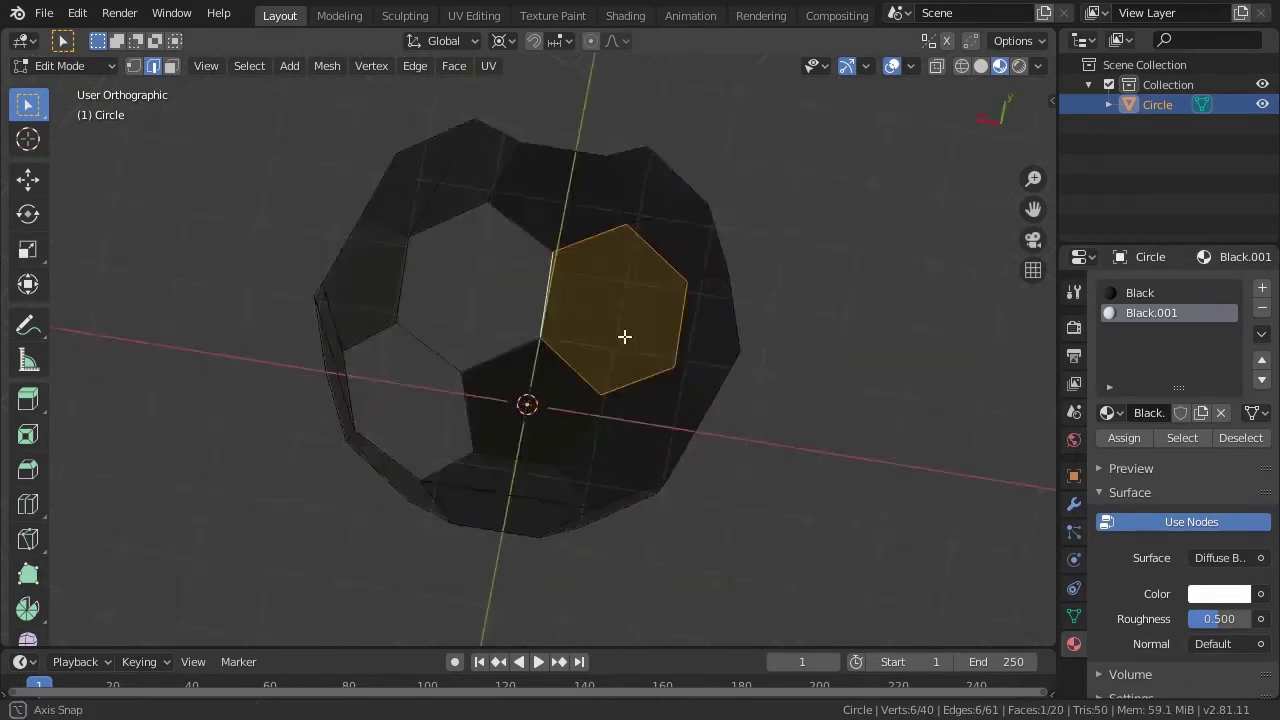
{"action": "left_click", "coordinate": [582, 340]}
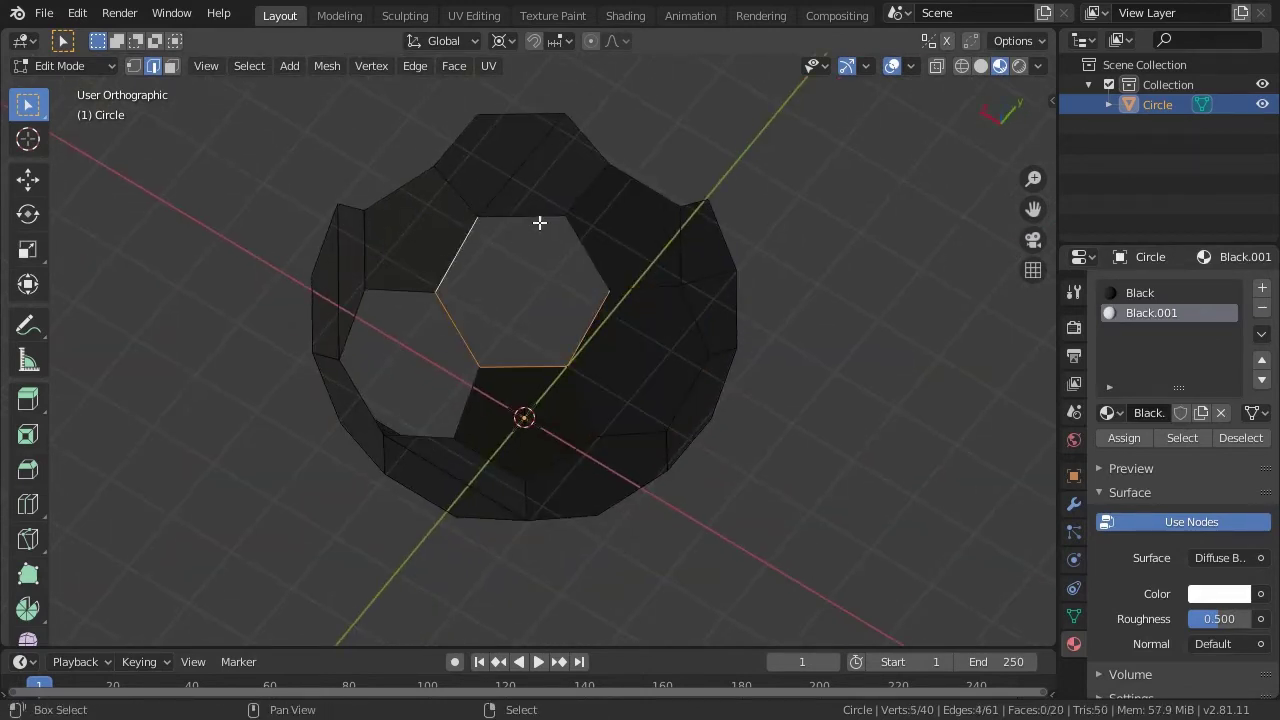
{"action": "key", "text": "f"}
{"action": "middle_click_drag", "start_coordinate": [517, 374], "coordinate": [666, 363]}
{"action": "left_click", "coordinate": [529, 360]}
{"action": "left_click", "coordinate": [445, 266], "text": "shift"}
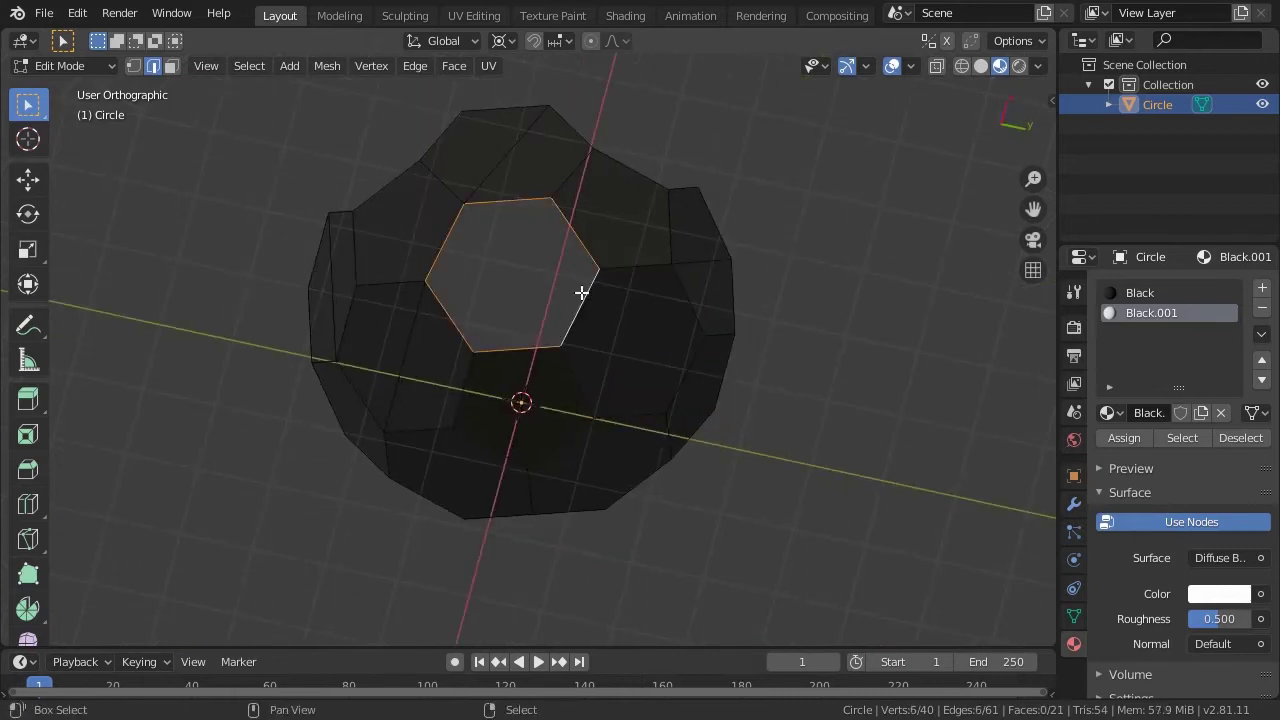
{"action": "key", "text": "f"}
Step: Dissolve the stray edge on the upper left while keeping its vertices
{"action": "middle_click_drag", "start_coordinate": [582, 292], "coordinate": [734, 505]}
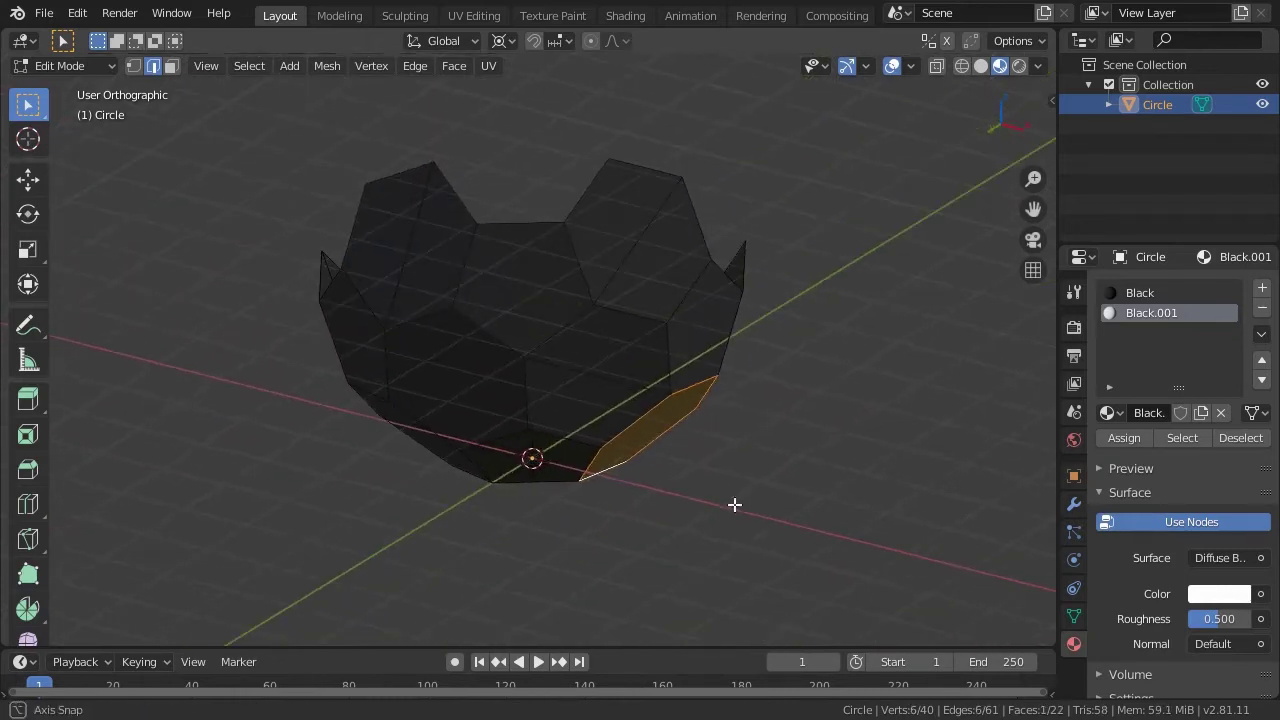
{"action": "left_click", "coordinate": [408, 244]}
{"action": "middle_click_drag", "start_coordinate": [411, 256], "coordinate": [491, 286]}
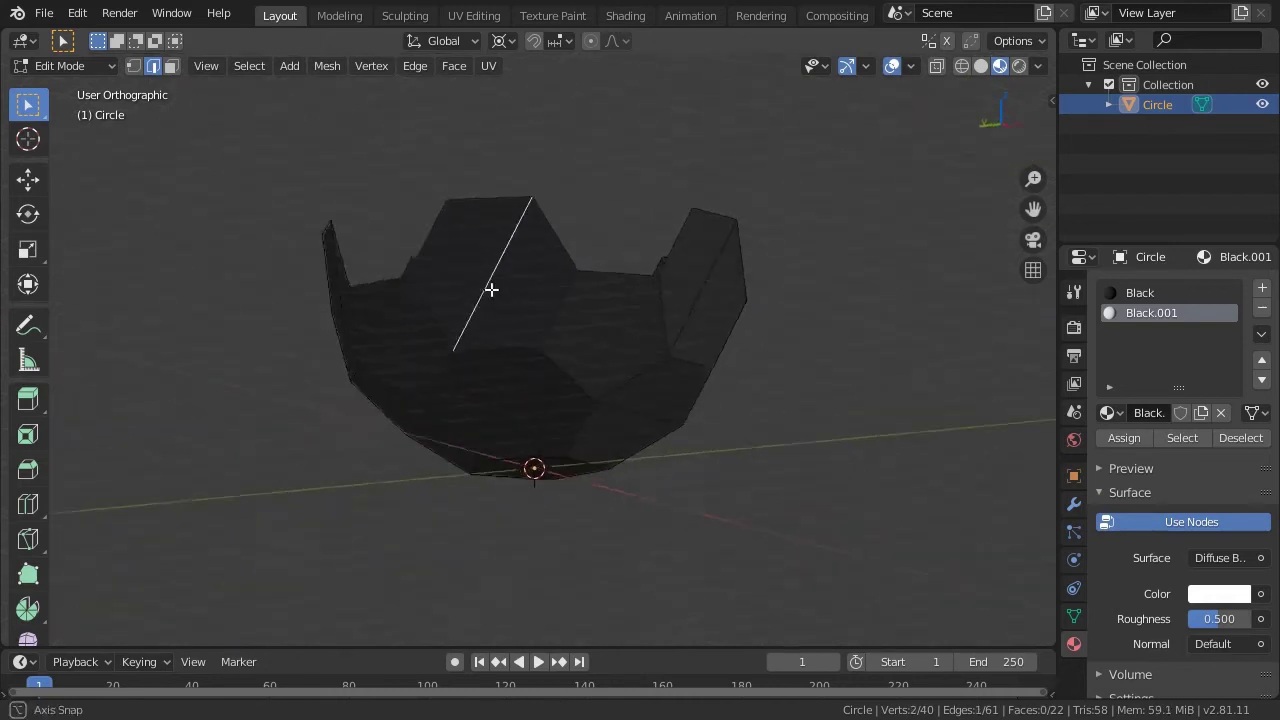
{"action": "key", "text": "ctrl+x"}
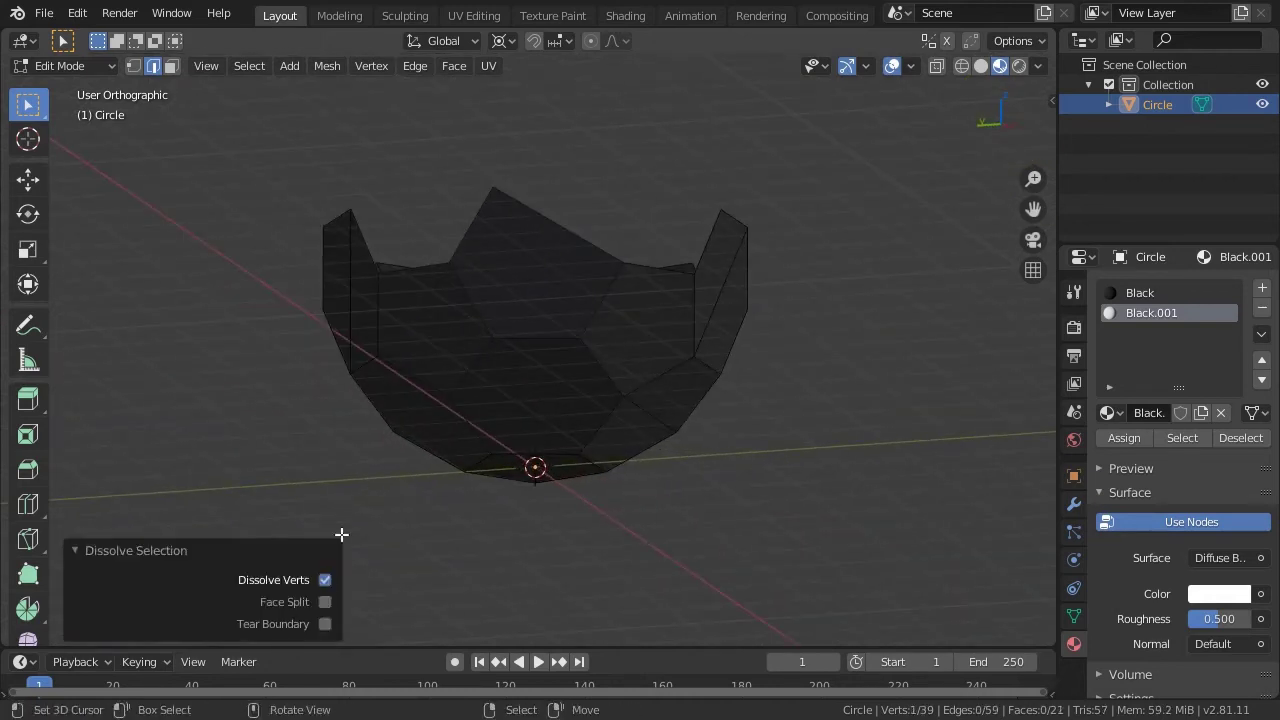
{"action": "left_click", "coordinate": [325, 580]}
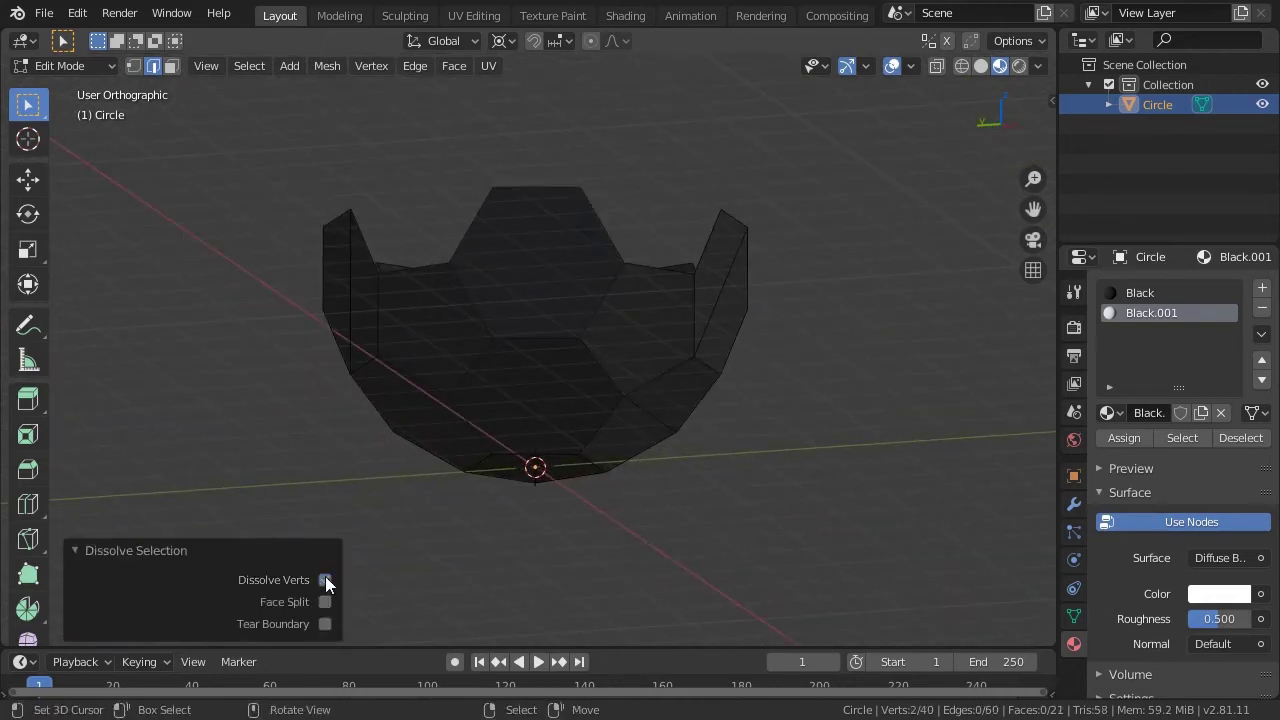
Step: Dissolve the five remaining dividing edges, keeping their vertices
{"action": "middle_click_drag", "start_coordinate": [423, 306], "coordinate": [434, 280]}
{"action": "left_click", "coordinate": [424, 280]}
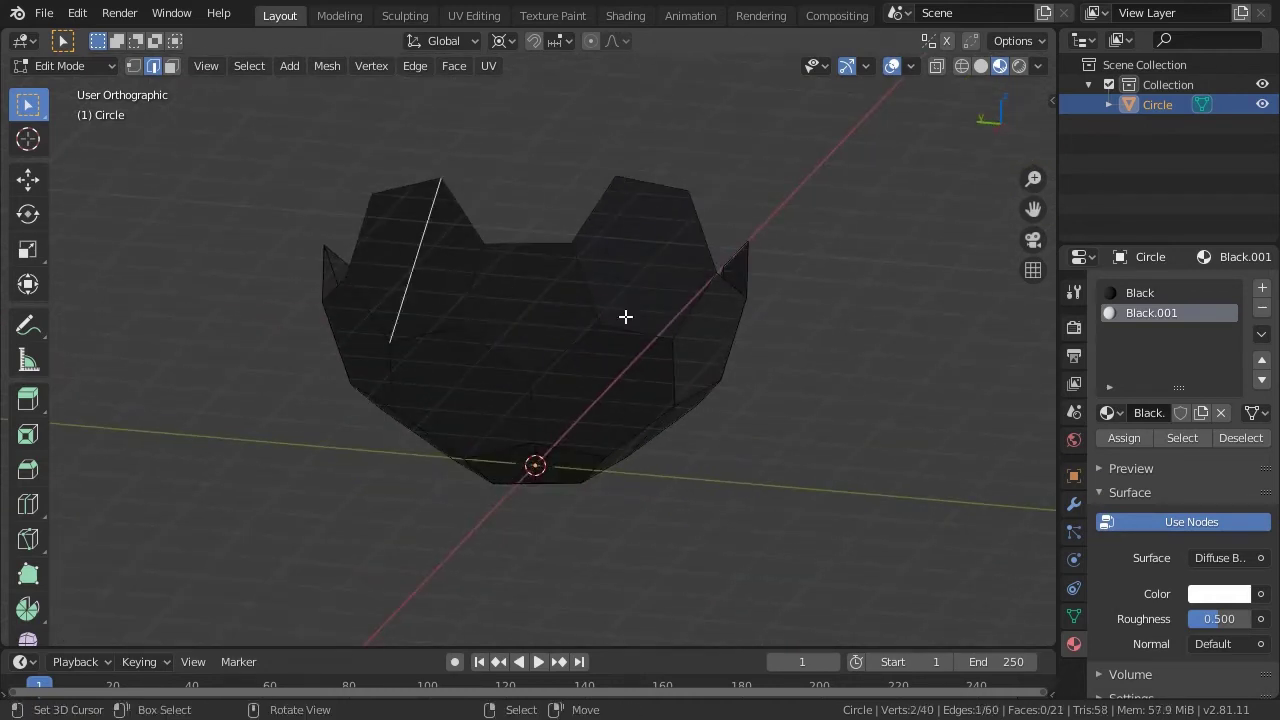
{"action": "middle_click_drag", "start_coordinate": [626, 316], "coordinate": [591, 260]}
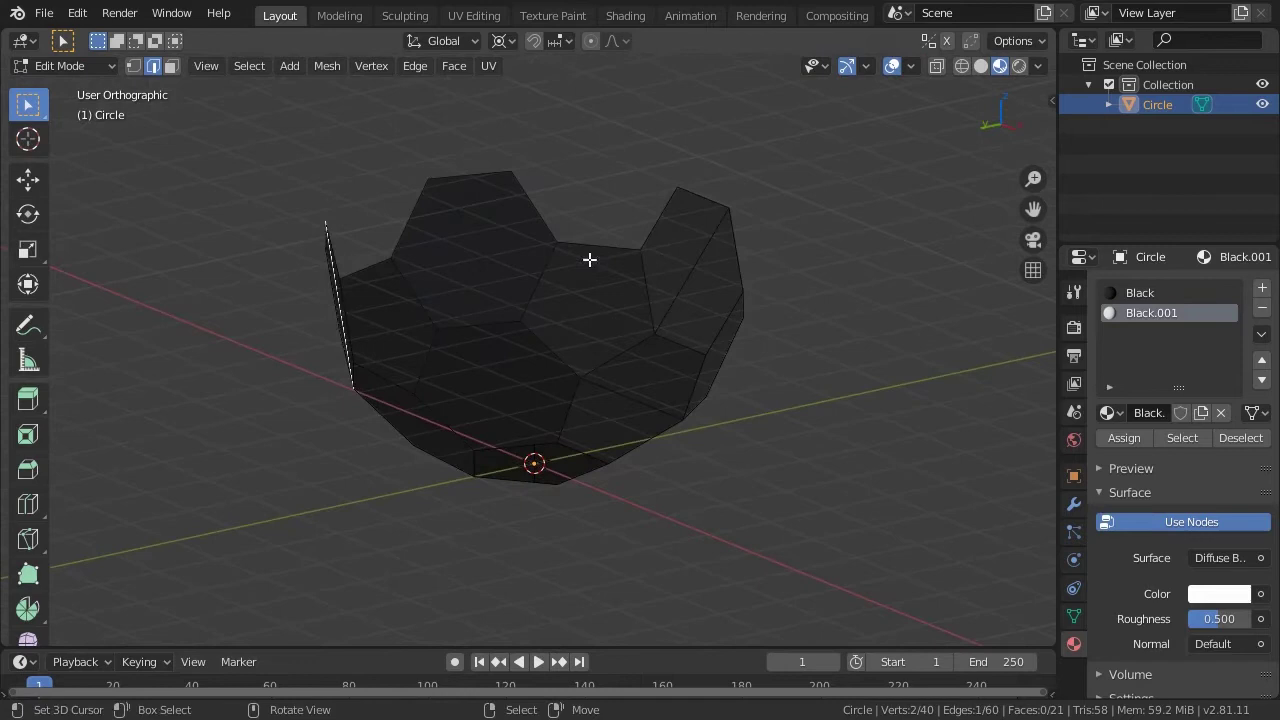
{"action": "left_click", "coordinate": [680, 260], "text": "shift"}
{"action": "mouse_move", "coordinate": [680, 260]}
{"action": "middle_mouse_down"}
{"action": "mouse_move", "coordinate": [671, 380]}
{"action": "mouse_move", "coordinate": [639, 314]}
{"action": "middle_mouse_up"}
{"action": "left_click", "coordinate": [682, 288], "text": "shift"}
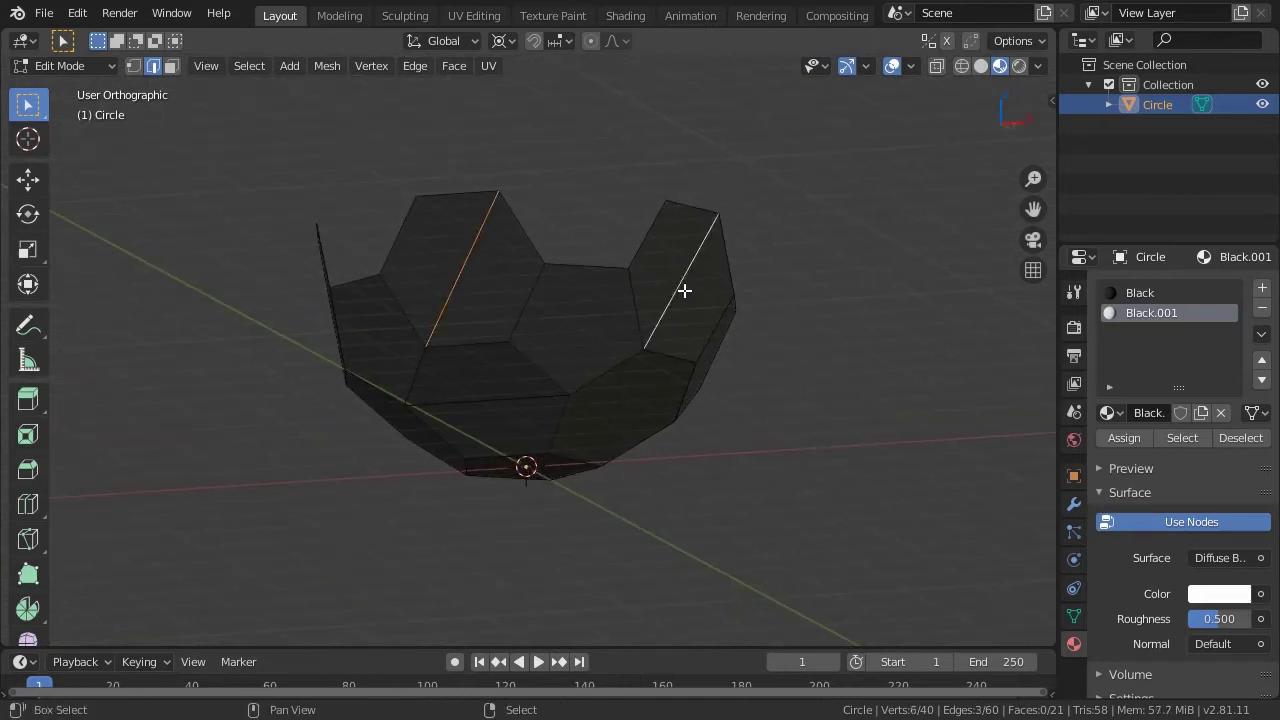
{"action": "left_click", "coordinate": [497, 402], "text": "shift"}
{"action": "mouse_move", "coordinate": [709, 420]}
{"action": "middle_mouse_down"}
{"action": "mouse_move", "coordinate": [522, 417]}
{"action": "mouse_move", "coordinate": [503, 251]}
{"action": "mouse_move", "coordinate": [560, 377]}
{"action": "mouse_move", "coordinate": [580, 194]}
{"action": "mouse_move", "coordinate": [611, 222]}
{"action": "middle_mouse_up"}
{"action": "left_click", "coordinate": [503, 251], "text": "shift"}
{"action": "key", "text": "ctrl+x"}
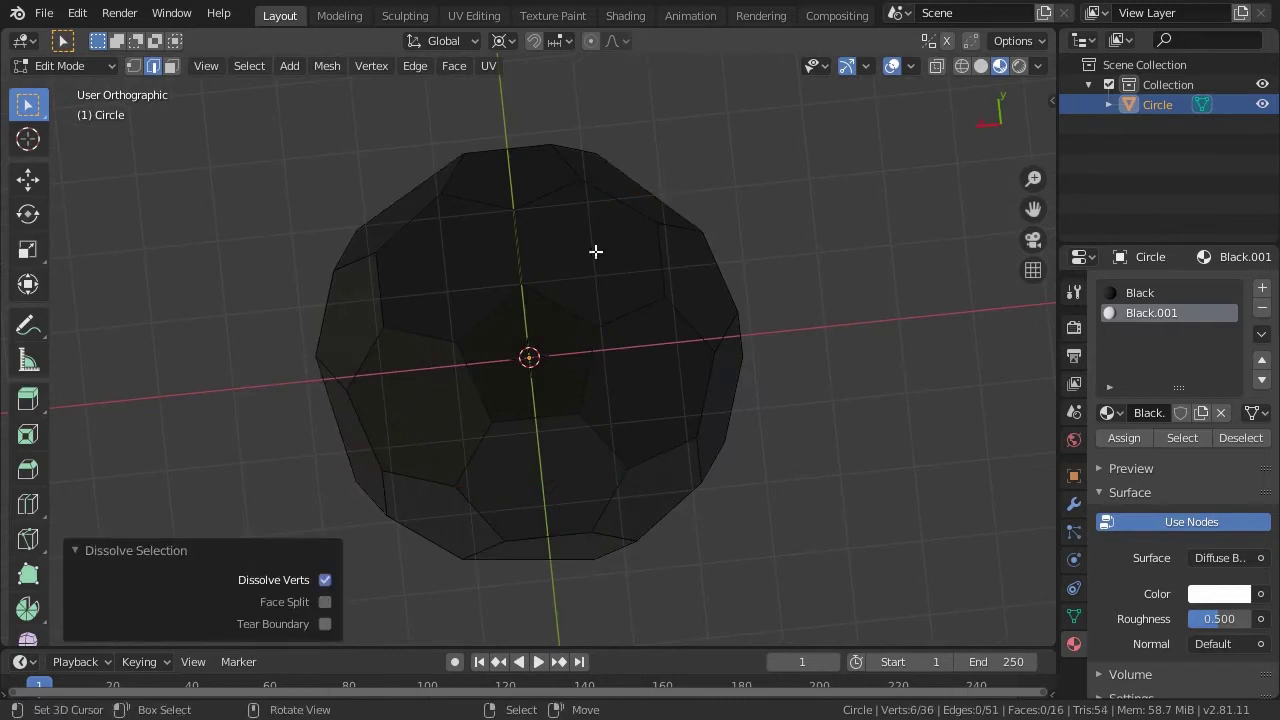
{"action": "left_click", "coordinate": [325, 580]}
{"action": "mouse_move", "coordinate": [423, 480]}
{"action": "middle_mouse_down"}
{"action": "mouse_move", "coordinate": [611, 483]}
{"action": "mouse_move", "coordinate": [305, 207]}
{"action": "middle_mouse_up"}
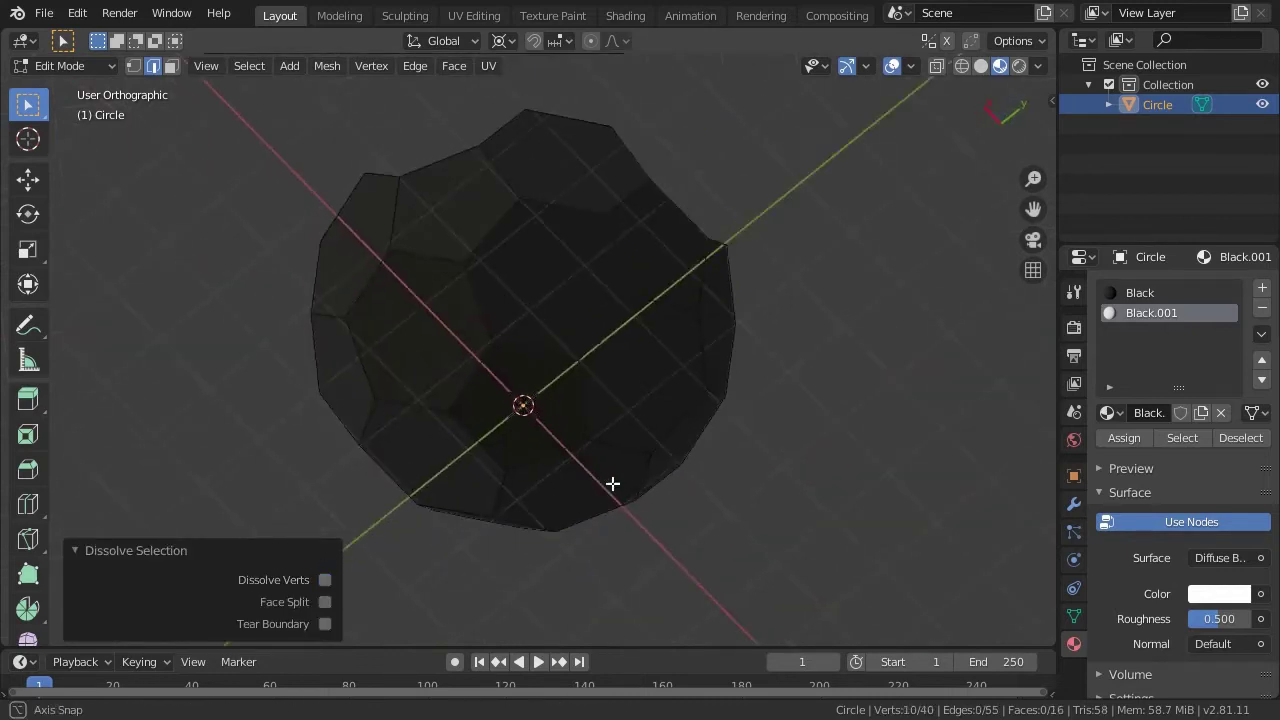
{"action": "left_click", "coordinate": [525, 434]}
Step: Select all hexagons by selecting similar-area faces and inverting the selection
{"action": "middle_click_drag", "start_coordinate": [486, 386], "coordinate": [534, 303]}
{"action": "key", "text": "shift+g"}
{"action": "left_click", "coordinate": [525, 327]}
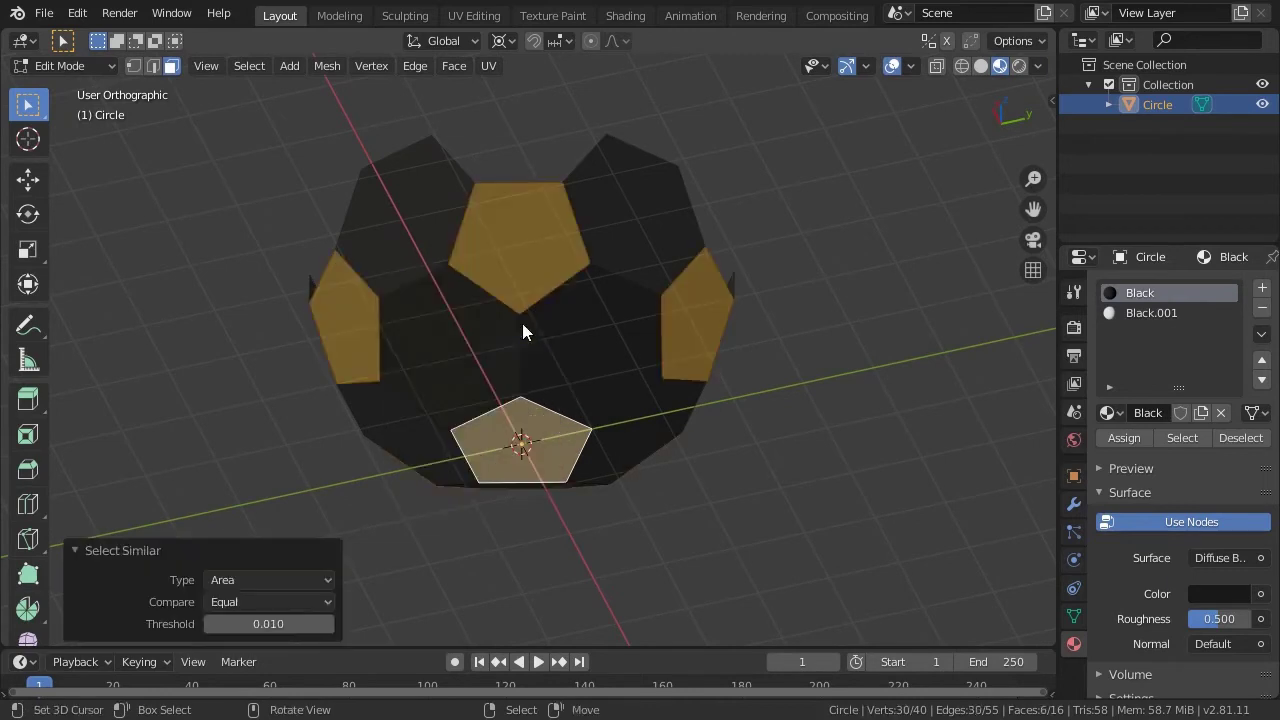
{"action": "key", "text": "ctrl+i"}
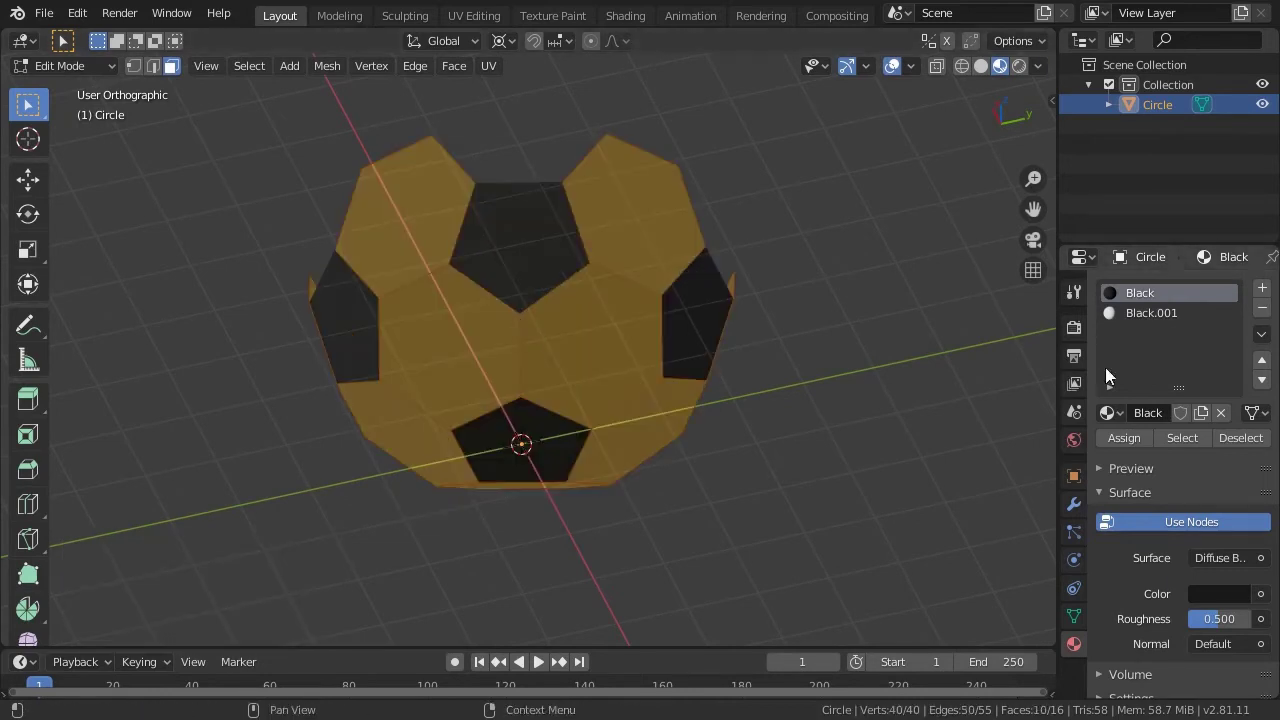
Step: Rename Black.001 to White and assign it to the selected hexagons
{"action": "left_click", "coordinate": [1148, 312]}
{"action": "type", "text": "White"}
{"action": "key", "text": "Return"}
{"action": "left_click", "coordinate": [1130, 437]}
{"action": "key", "text": "alt+a"}
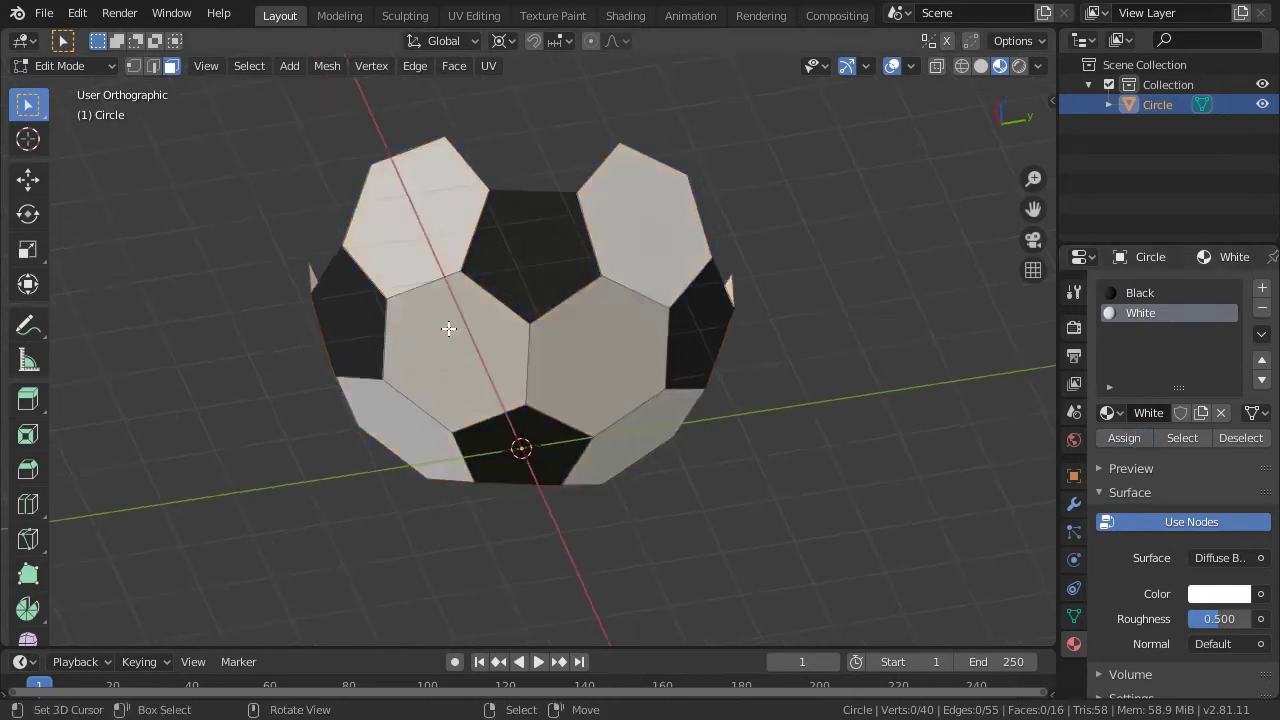
{"action": "key", "text": "KP_1"}
Step: Duplicate the half ball, flip the copy 180°, lift it above, and turn it 36° about Z
{"action": "key", "text": "a"}
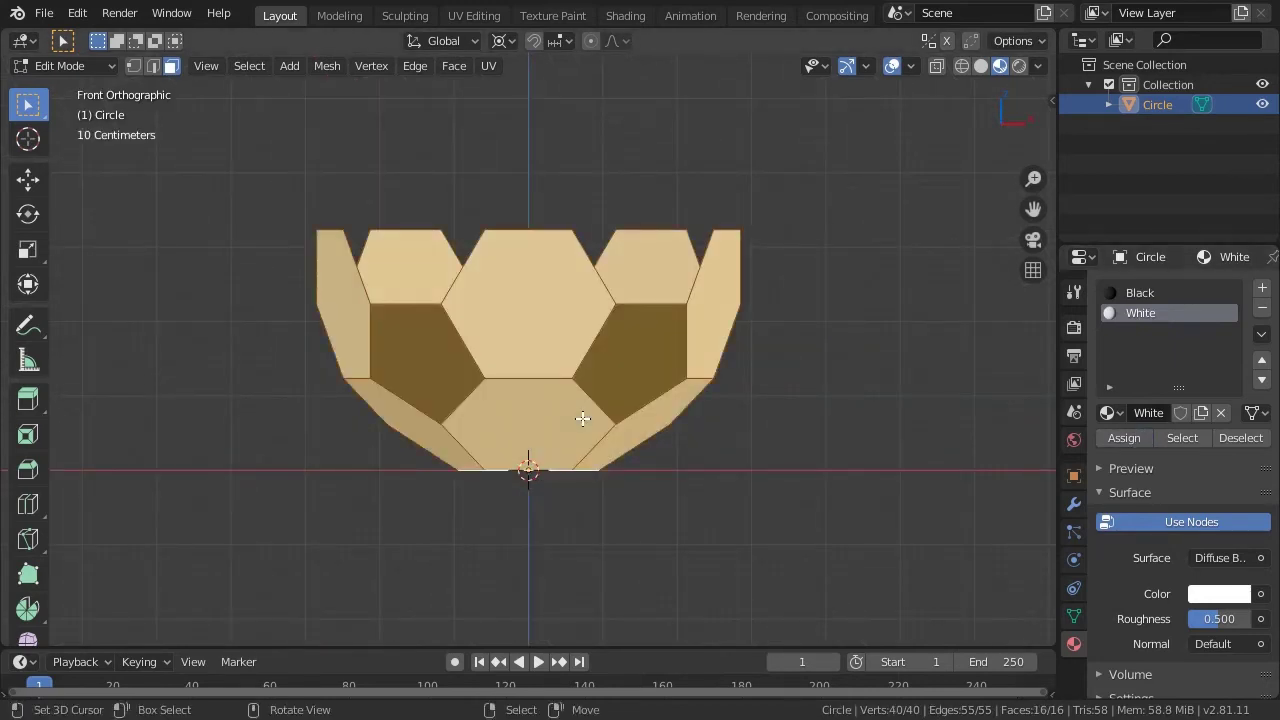
{"action": "key", "text": "shift+d"}
{"action": "key", "text": "Escape"}
{"action": "type", "text": "r180"}
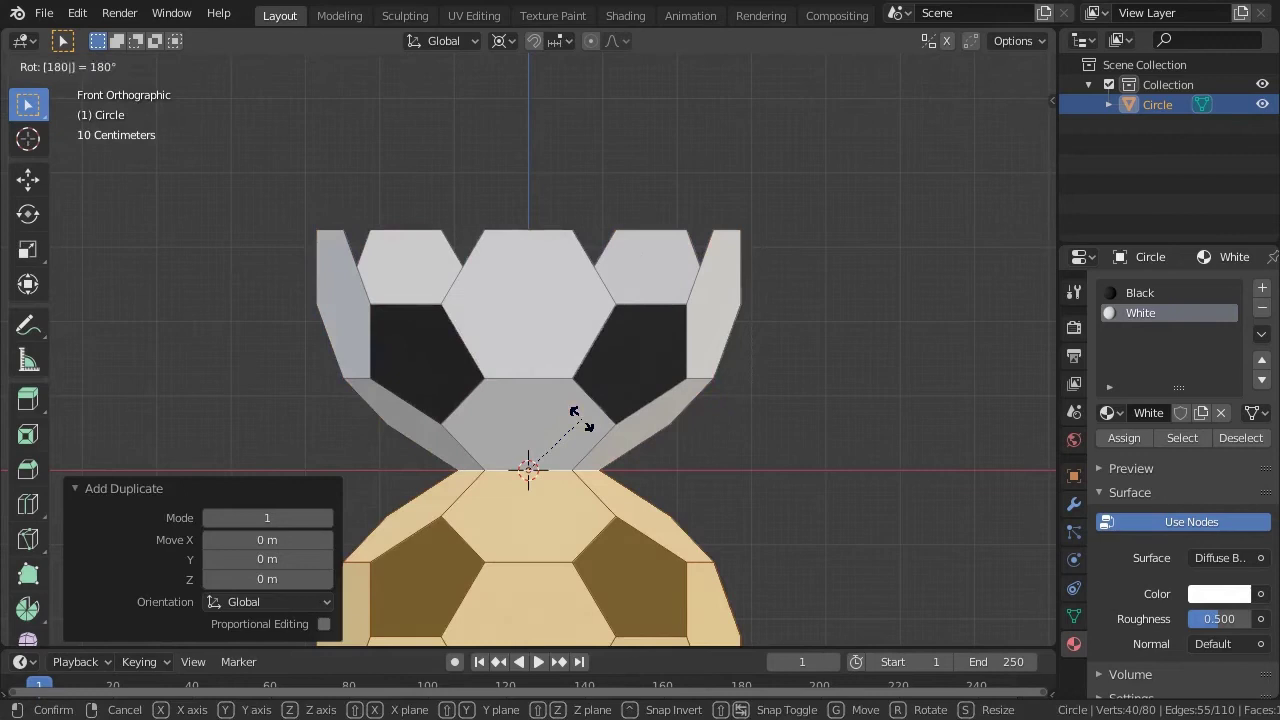
{"action": "key", "text": "Return"}
{"action": "key", "text": "g"}
{"action": "left_click", "coordinate": [756, 347]}
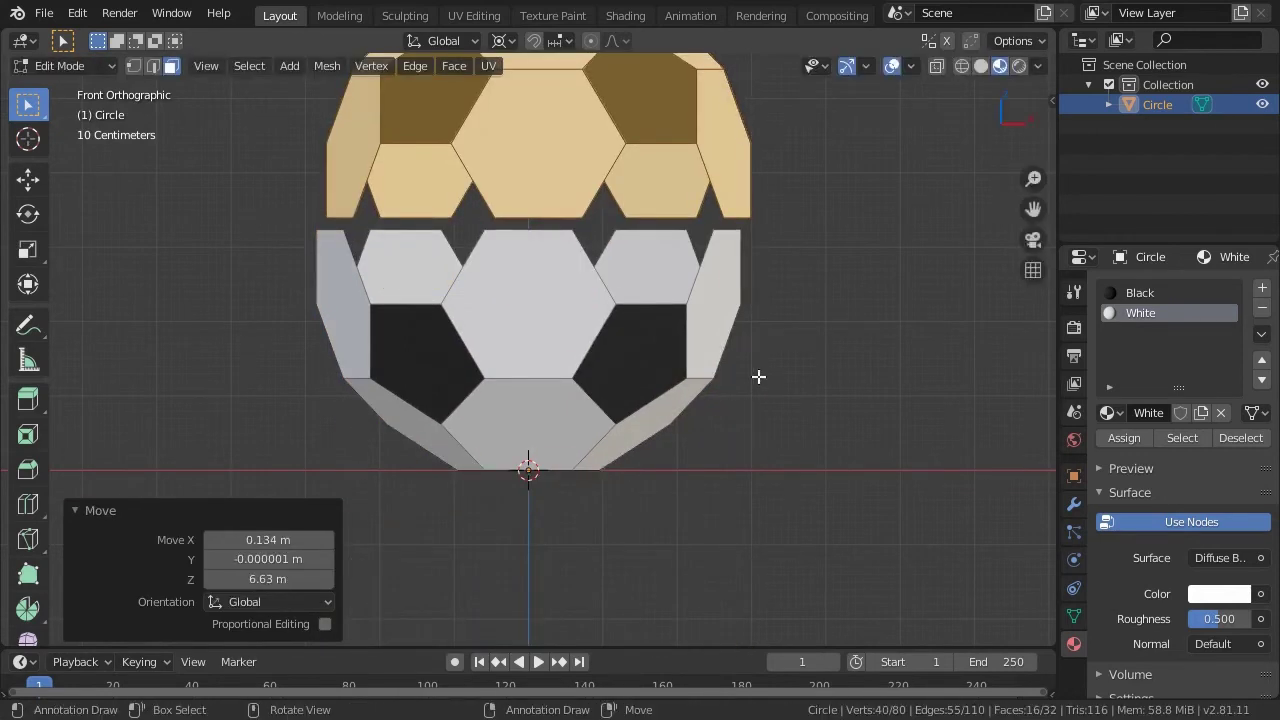
{"action": "type", "text": "rz36"}
{"action": "key", "text": "Return"}
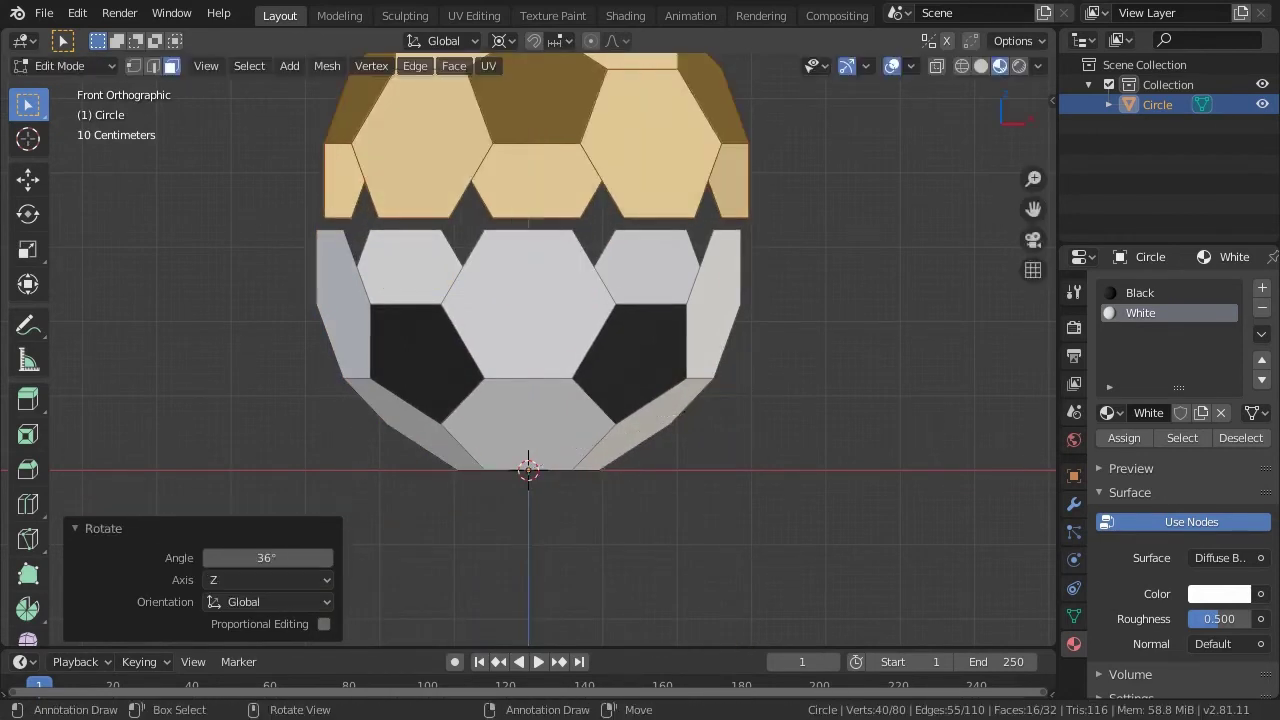
Step: With Vertex snapping on, move the whole upper half down to seat onto the lower half
{"action": "middle_click_drag", "start_coordinate": [719, 329], "coordinate": [600, 280]}
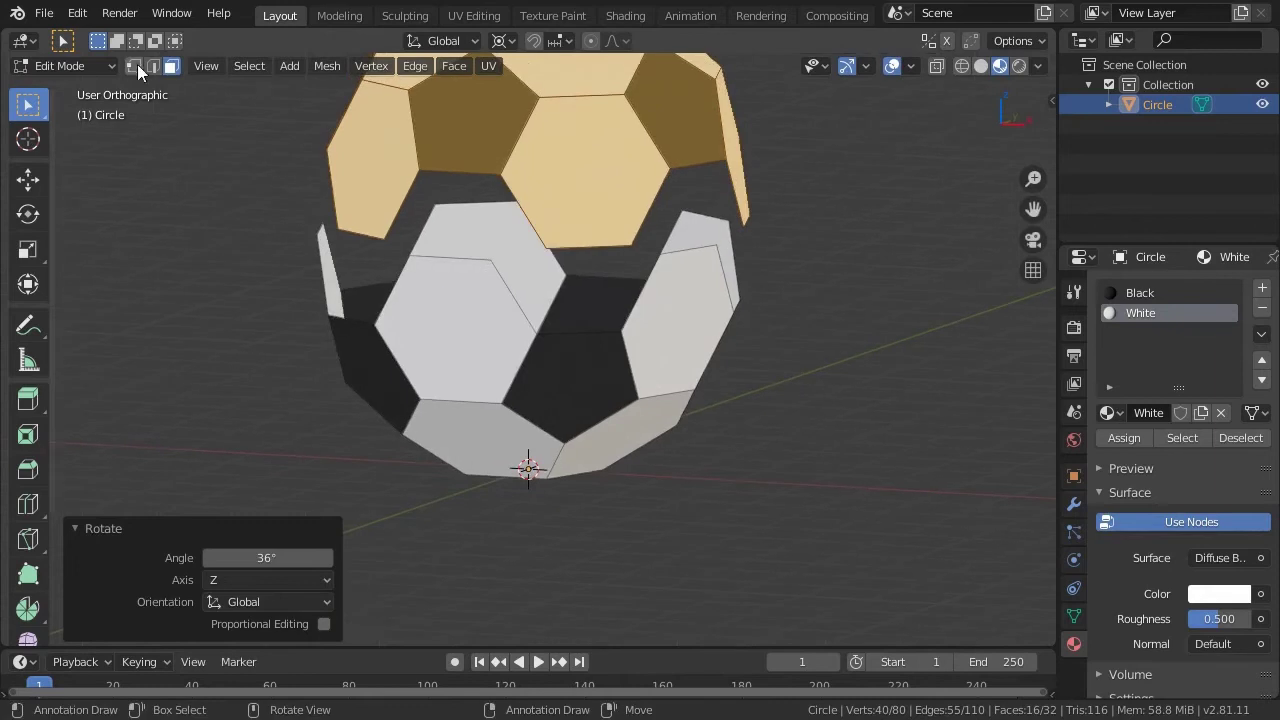
{"action": "left_click", "coordinate": [133, 65]}
{"action": "key", "text": "ctrl+l"}
{"action": "left_click", "coordinate": [561, 42]}
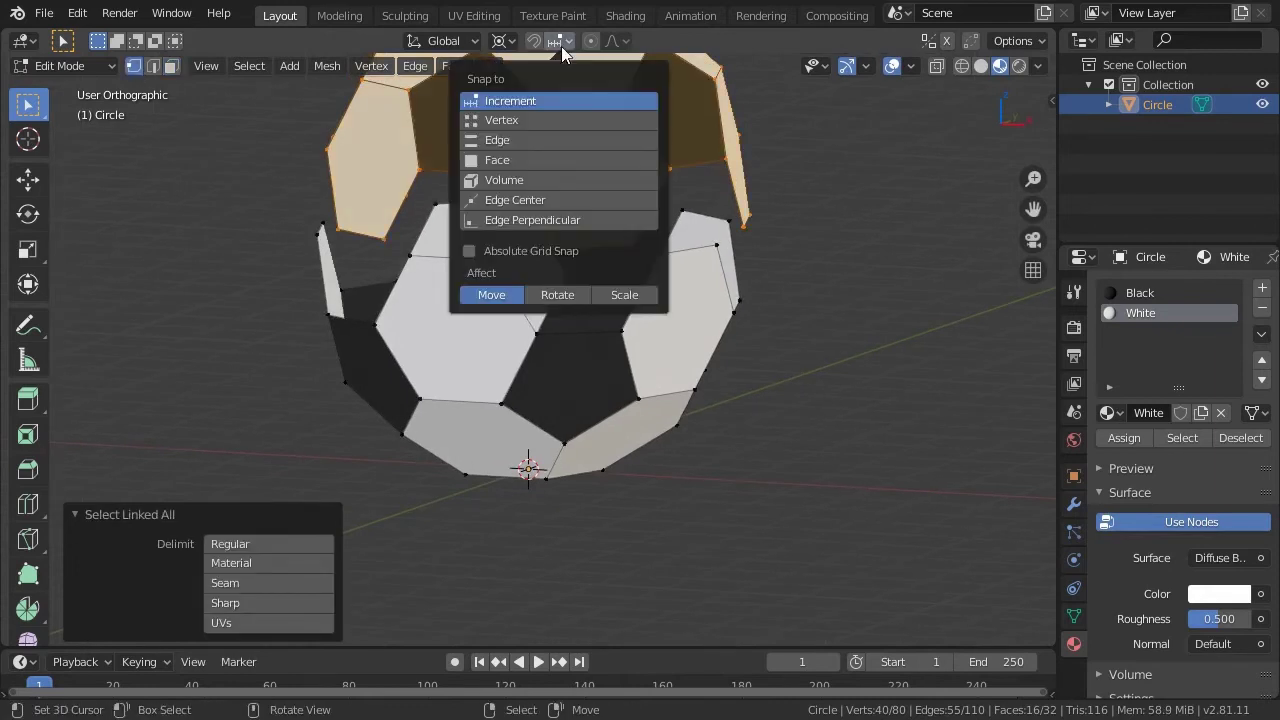
{"action": "left_click", "coordinate": [525, 120]}
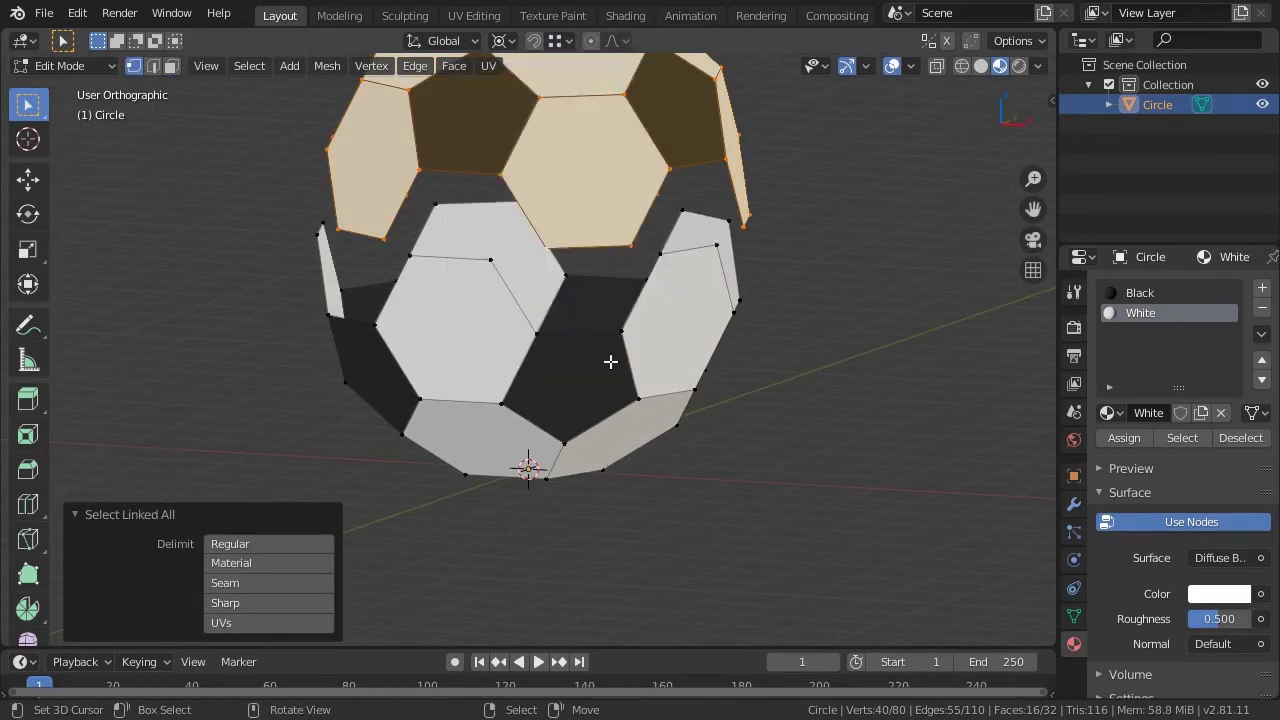
{"action": "key", "text": "g"}
{"action": "left_click", "coordinate": [531, 337]}
Step: Merge the whole ball by distance, removing 20 vertices to leave 60 vertices and 32 faces
{"action": "mouse_move", "coordinate": [531, 337]}
{"action": "middle_mouse_down"}
{"action": "mouse_move", "coordinate": [534, 323]}
{"action": "mouse_move", "coordinate": [677, 258]}
{"action": "mouse_move", "coordinate": [746, 400]}
{"action": "middle_mouse_up"}
{"action": "key", "text": "alt+a"}
{"action": "key", "text": "a"}
{"action": "key", "text": "m"}
{"action": "left_click", "coordinate": [711, 388]}
{"action": "mouse_move", "coordinate": [711, 395]}
{"action": "middle_mouse_down"}
{"action": "mouse_move", "coordinate": [595, 347]}
{"action": "mouse_move", "coordinate": [592, 359]}
{"action": "middle_mouse_up"}
{"action": "key", "text": "KP_1"}
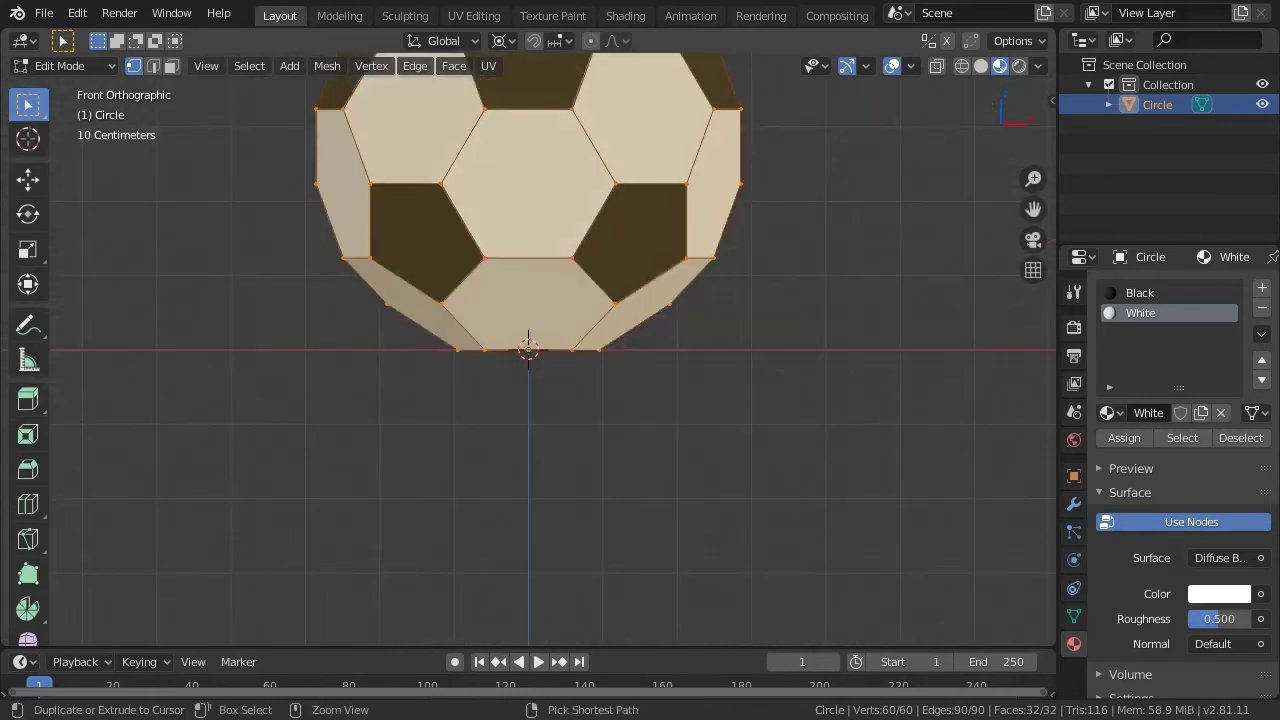
{"action": "mouse_move", "coordinate": [547, 266]}
{"action": "middle_mouse_down", "text": "shift"}
{"action": "mouse_move", "coordinate": [523, 371]}
{"action": "mouse_move", "coordinate": [535, 478]}
{"action": "middle_mouse_up", "text": "shift"}
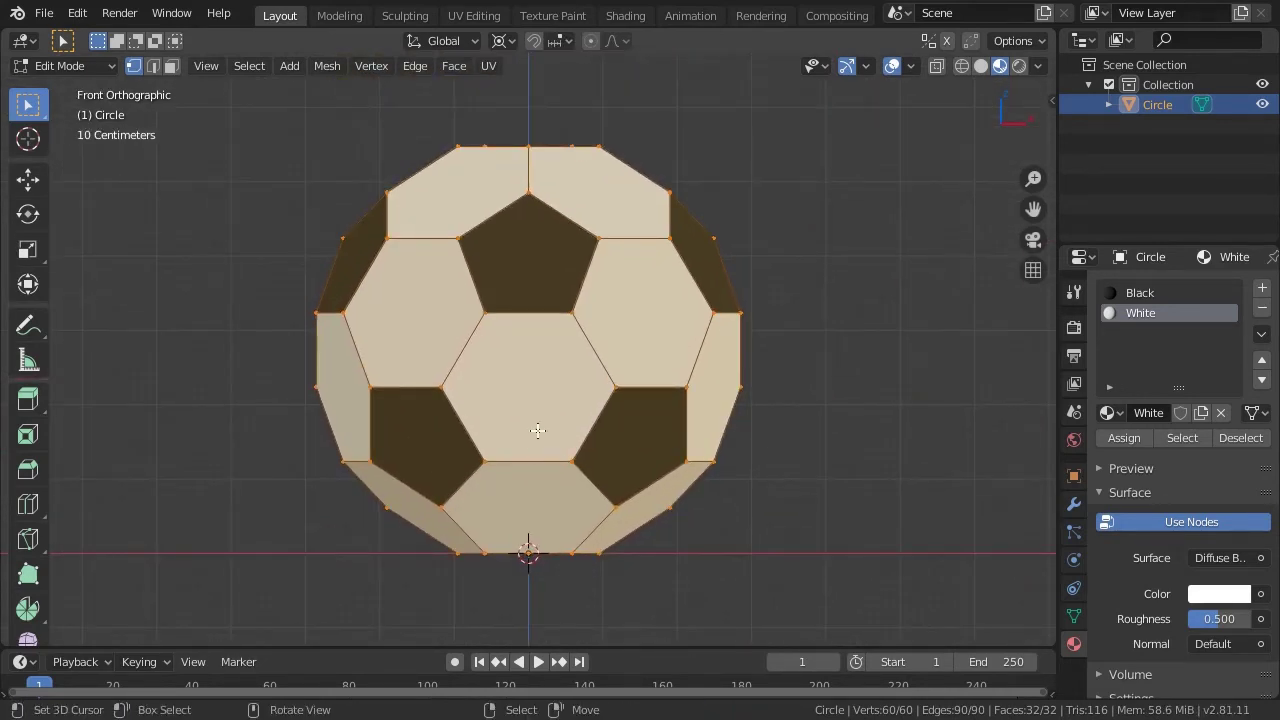
{"action": "middle_click_drag", "start_coordinate": [538, 430], "coordinate": [470, 360]}
{"action": "left_click", "coordinate": [171, 66]}
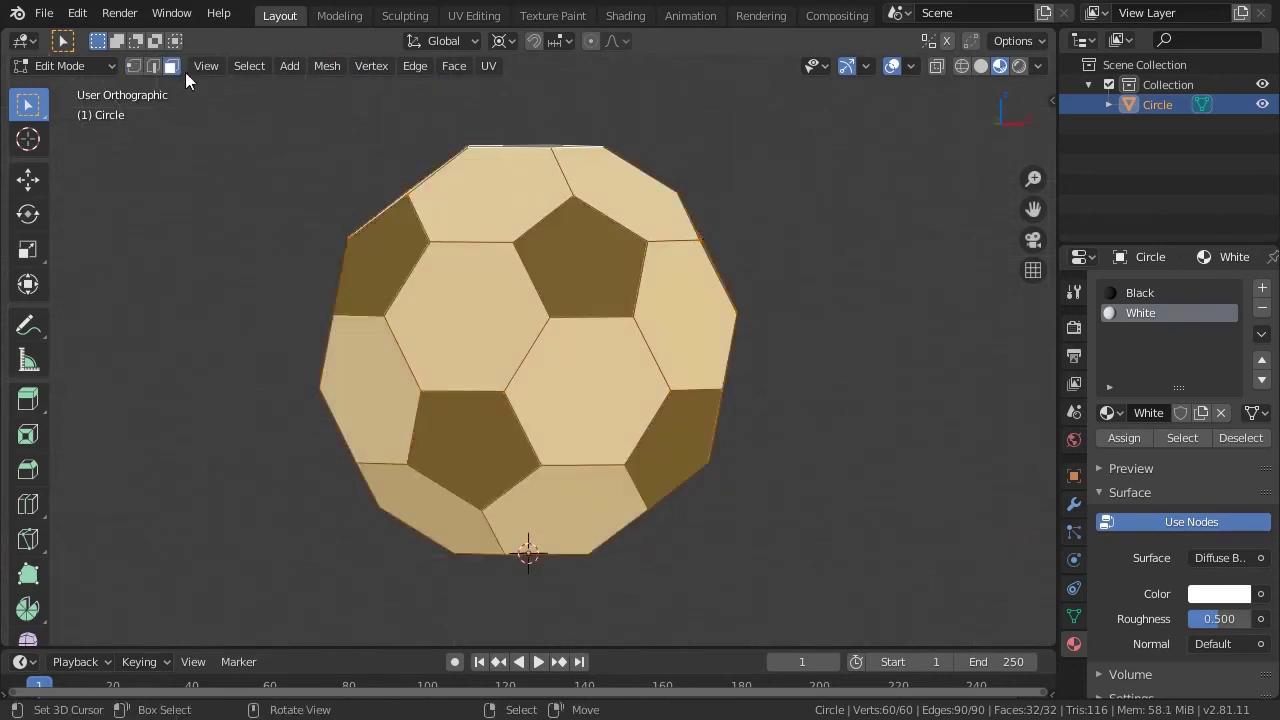
Step: Extrude the ball's faces individually with a -0.1 m inward offset to form seams
{"action": "left_click", "coordinate": [447, 305]}
{"action": "middle_click_drag", "start_coordinate": [631, 277], "coordinate": [534, 327]}
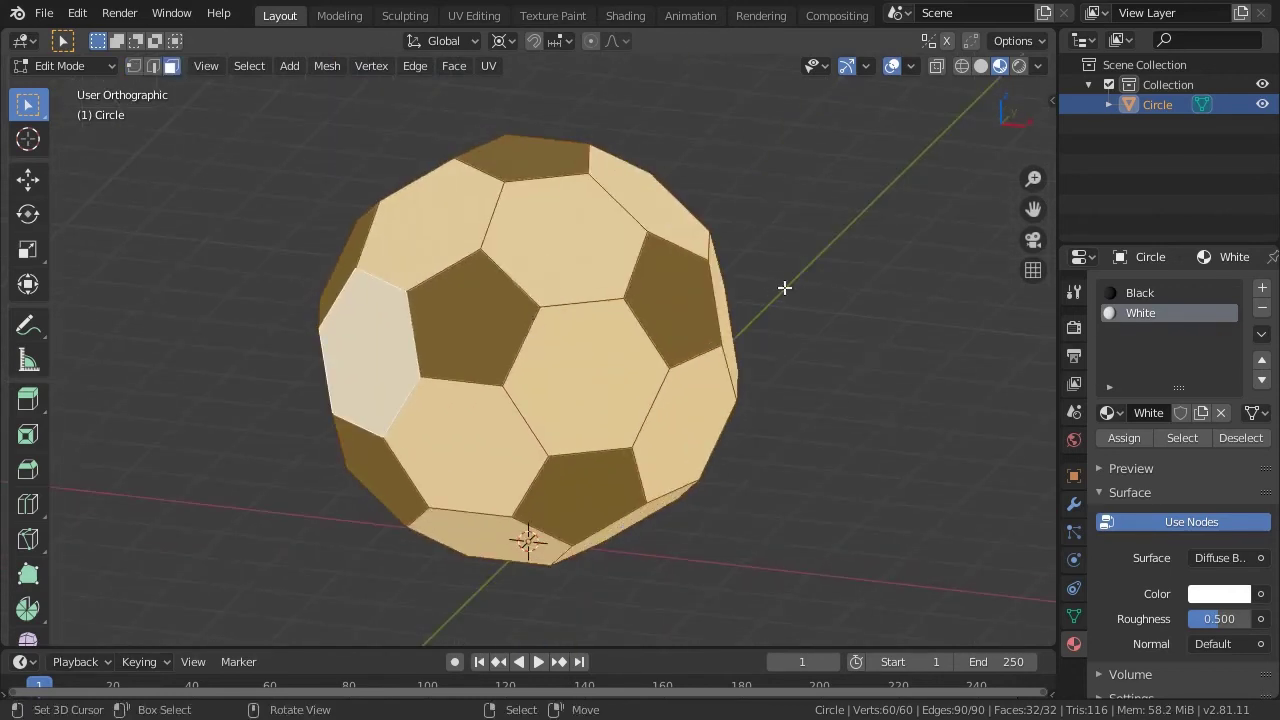
{"action": "key", "text": "alt+e"}
{"action": "left_click", "coordinate": [775, 331]}
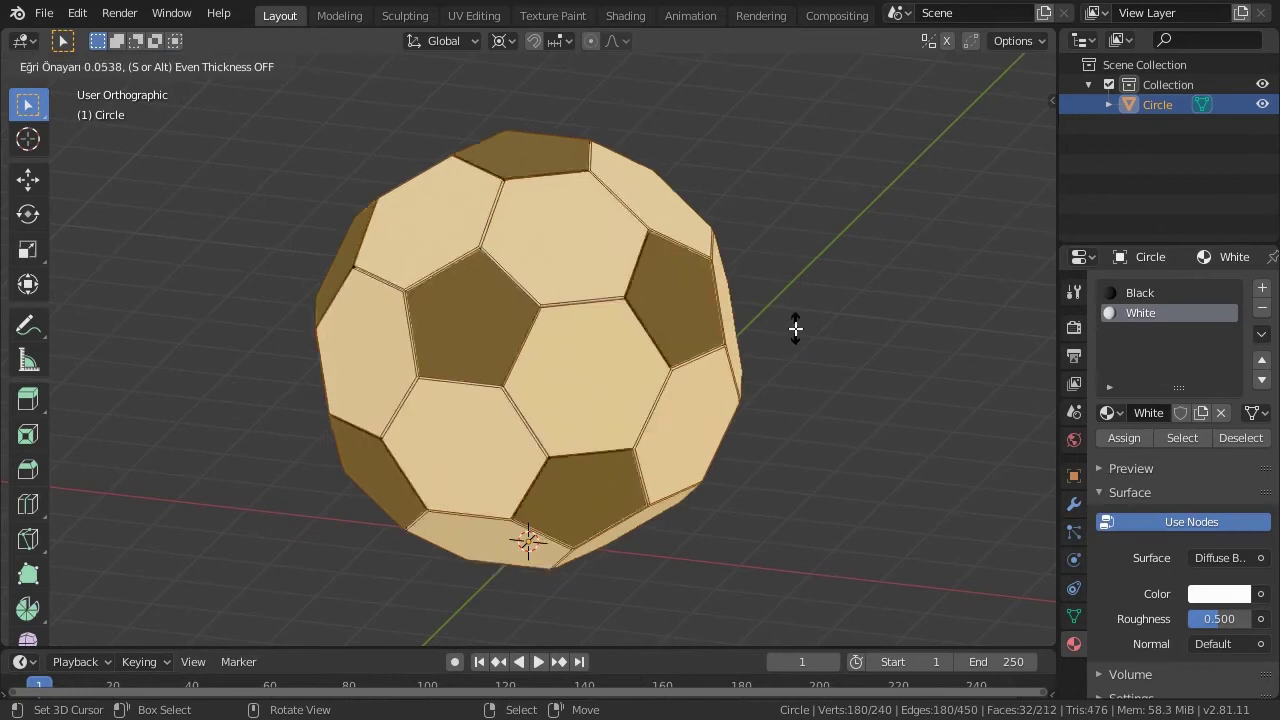
{"action": "left_click", "coordinate": [797, 337]}
{"action": "left_click", "coordinate": [278, 580]}
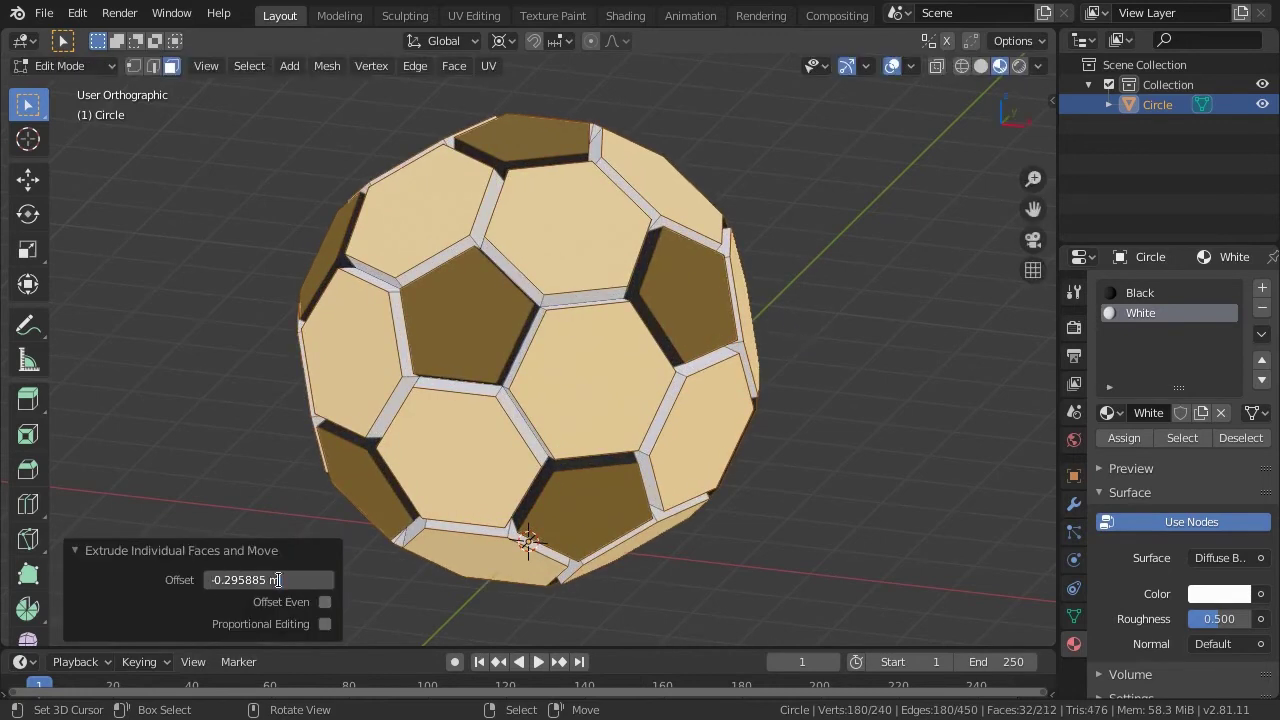
{"action": "key", "text": "Return"}
{"action": "mouse_move", "coordinate": [329, 551]}
{"action": "middle_mouse_down"}
{"action": "mouse_move", "coordinate": [600, 311]}
{"action": "mouse_move", "coordinate": [604, 338]}
{"action": "middle_mouse_up"}
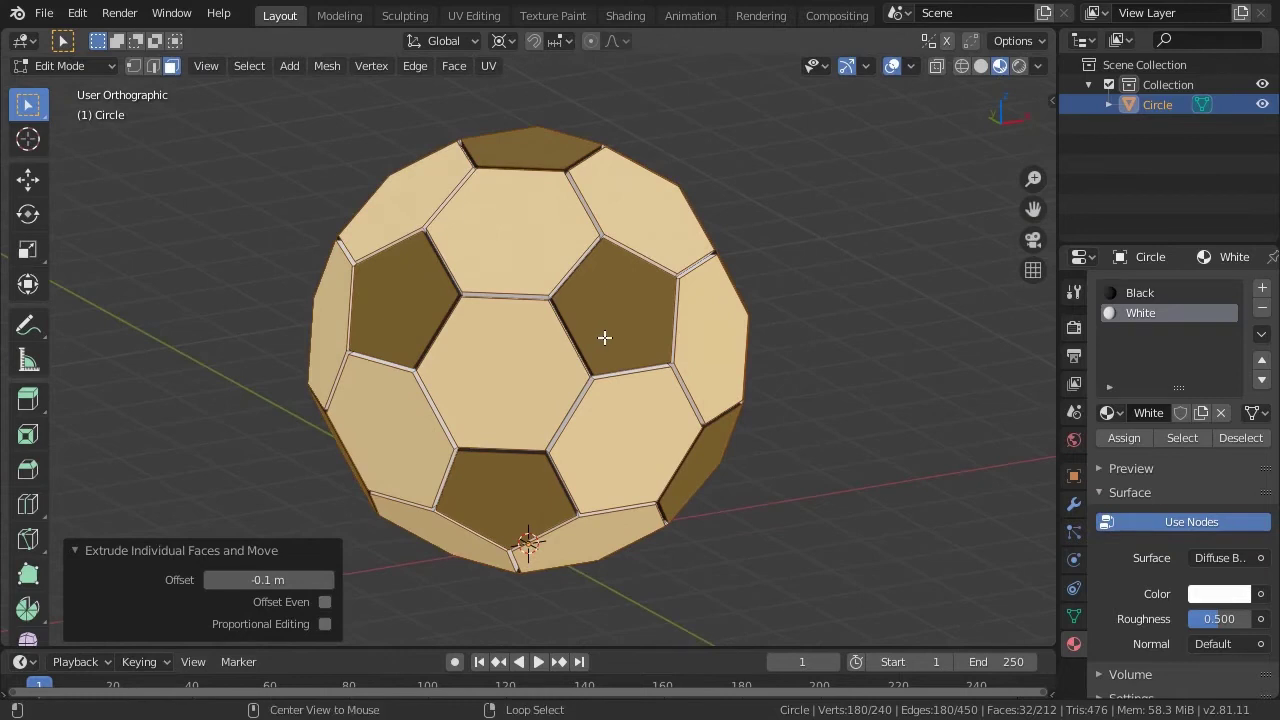
Step: Snap the 3D cursor to a pentagon's centre vertex and return to Object Mode
{"action": "left_click", "coordinate": [136, 67]}
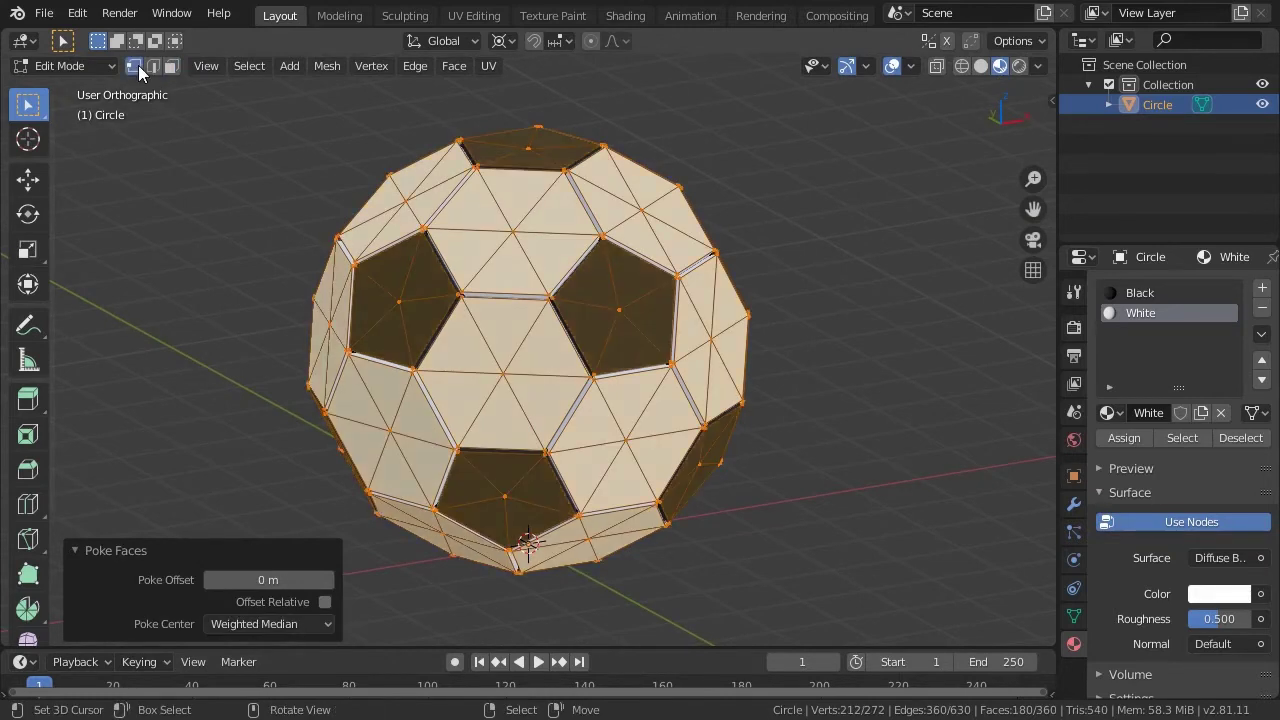
{"action": "middle_click_drag", "start_coordinate": [528, 152], "coordinate": [538, 149]}
{"action": "left_click", "coordinate": [530, 470], "text": "shift"}
{"action": "key", "text": "shift+s"}
{"action": "left_click", "coordinate": [547, 452]}
{"action": "middle_click_drag", "start_coordinate": [547, 452], "coordinate": [619, 399]}
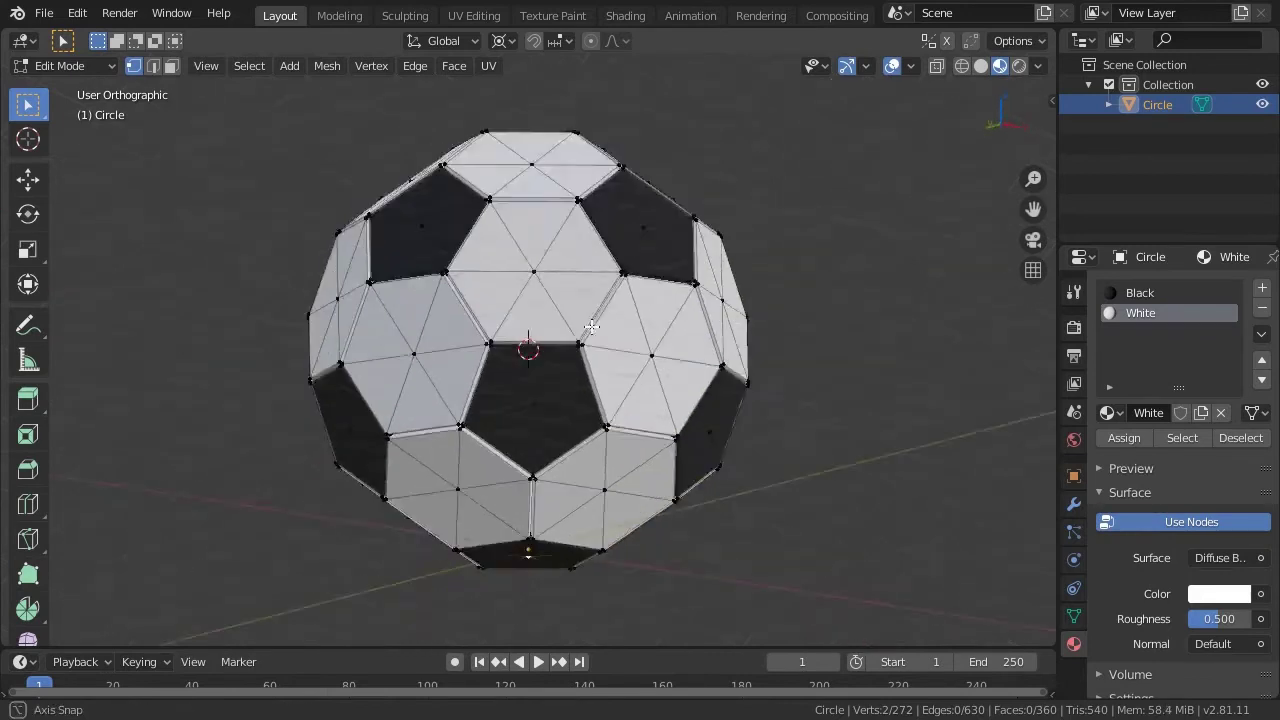
{"action": "key", "text": "Tab"}
{"action": "key", "text": "shift+a"}
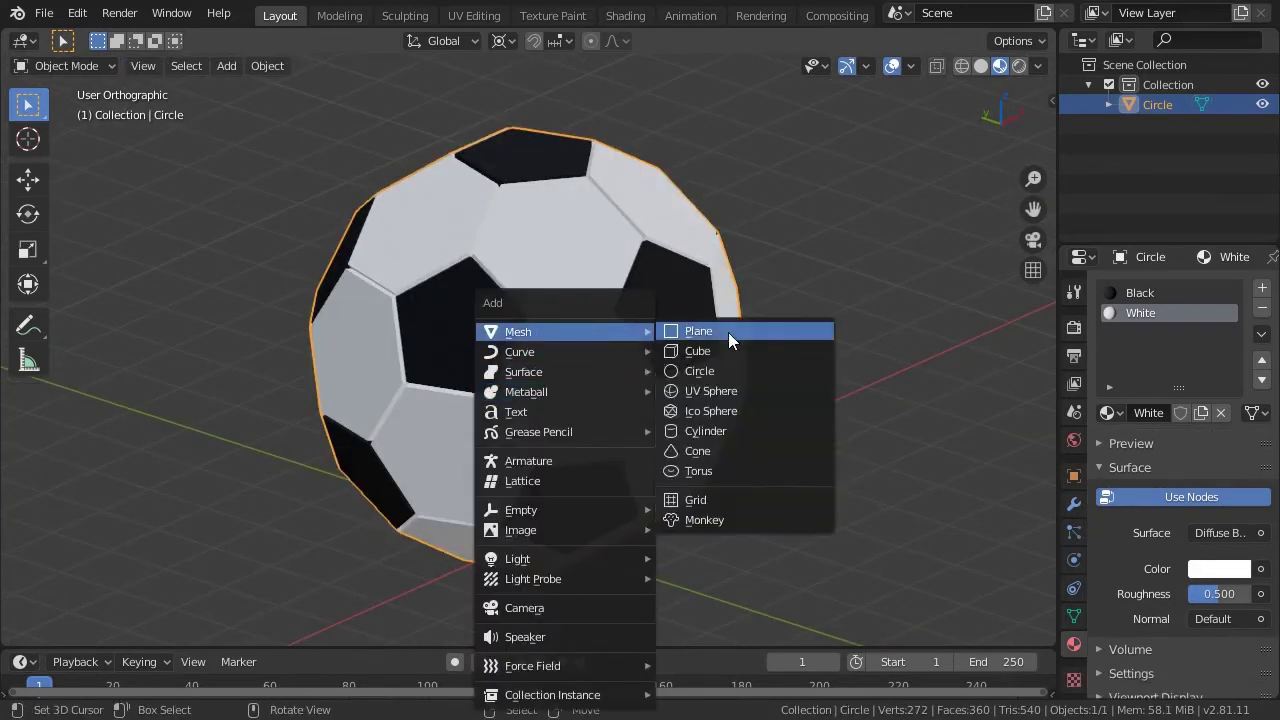
Step: Add a plane at the cursor, scale it by 5, and join the ball into it
{"action": "mouse_move", "coordinate": [518, 331]}
{"action": "left_click", "coordinate": [729, 332]}
{"action": "type", "text": "s5"}
{"action": "key", "text": "Return"}
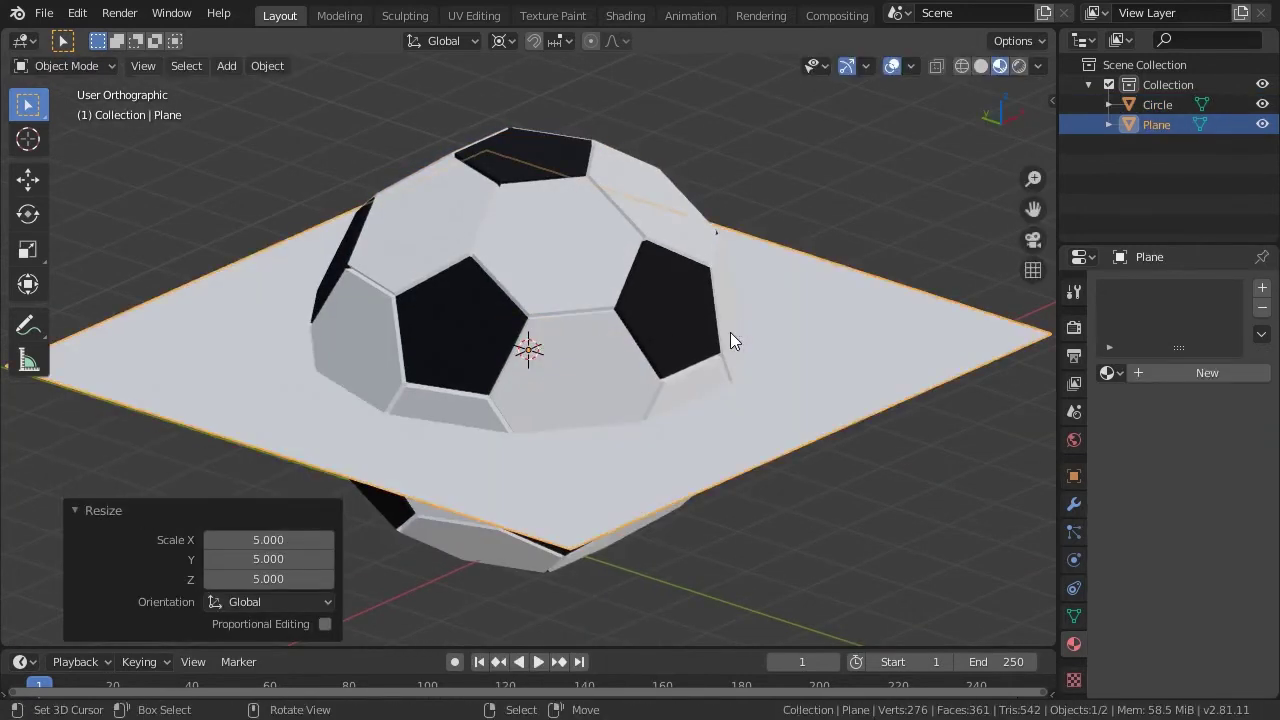
{"action": "left_click", "coordinate": [633, 156]}
{"action": "left_click", "coordinate": [870, 306], "text": "shift"}
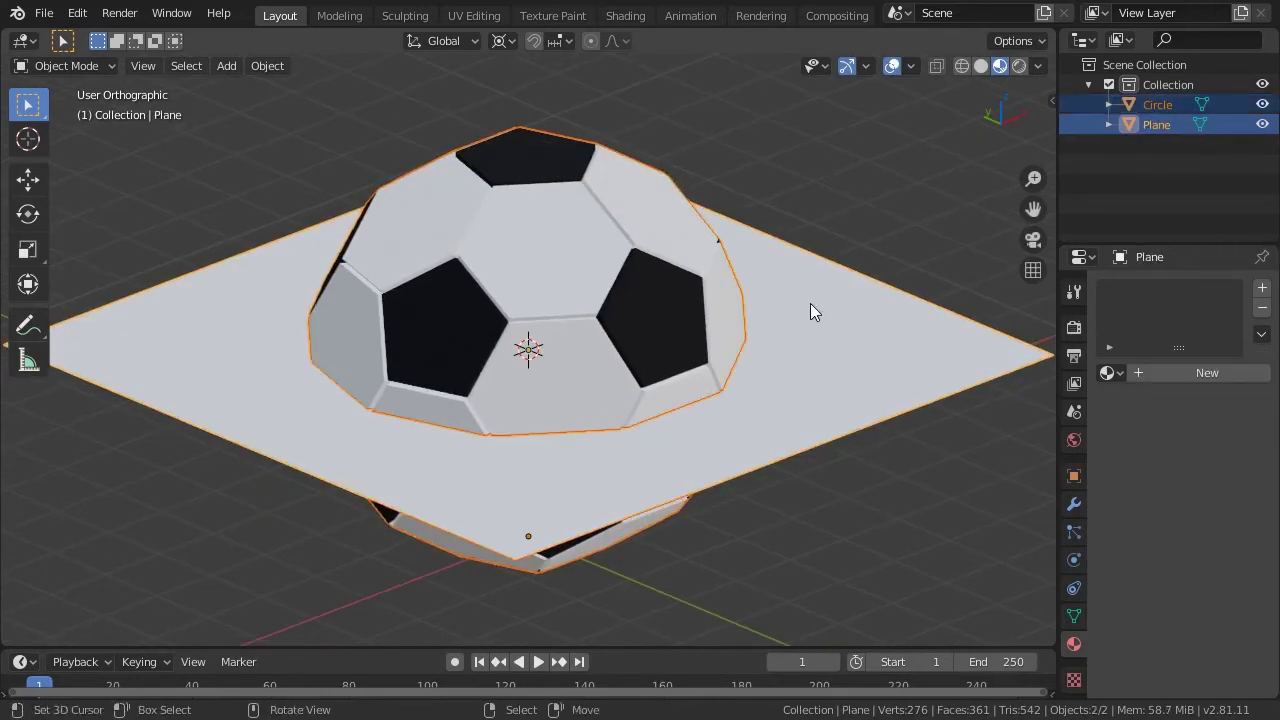
{"action": "key", "text": "ctrl+j"}
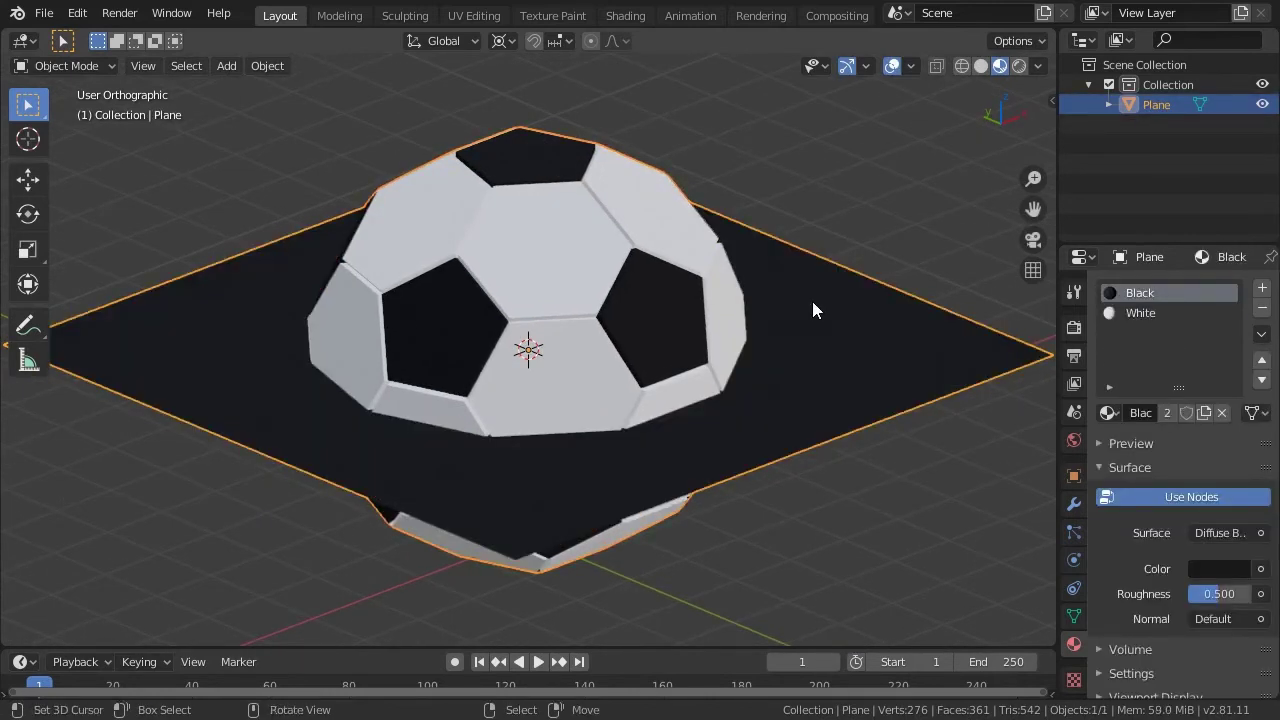
Step: Delete the plane's vertices so only the ball remains, then clear its location to the origin
{"action": "key", "text": "Tab"}
{"action": "middle_click_drag", "start_coordinate": [730, 338], "coordinate": [628, 335]}
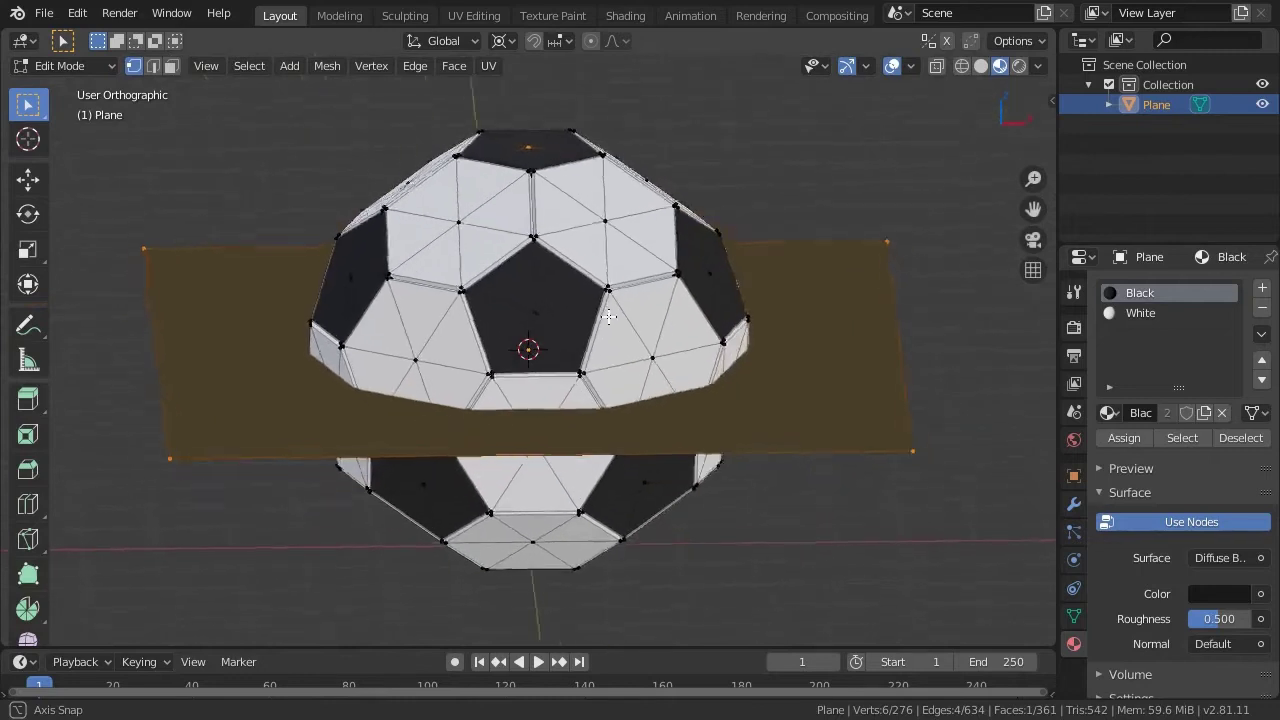
{"action": "left_click", "coordinate": [915, 441]}
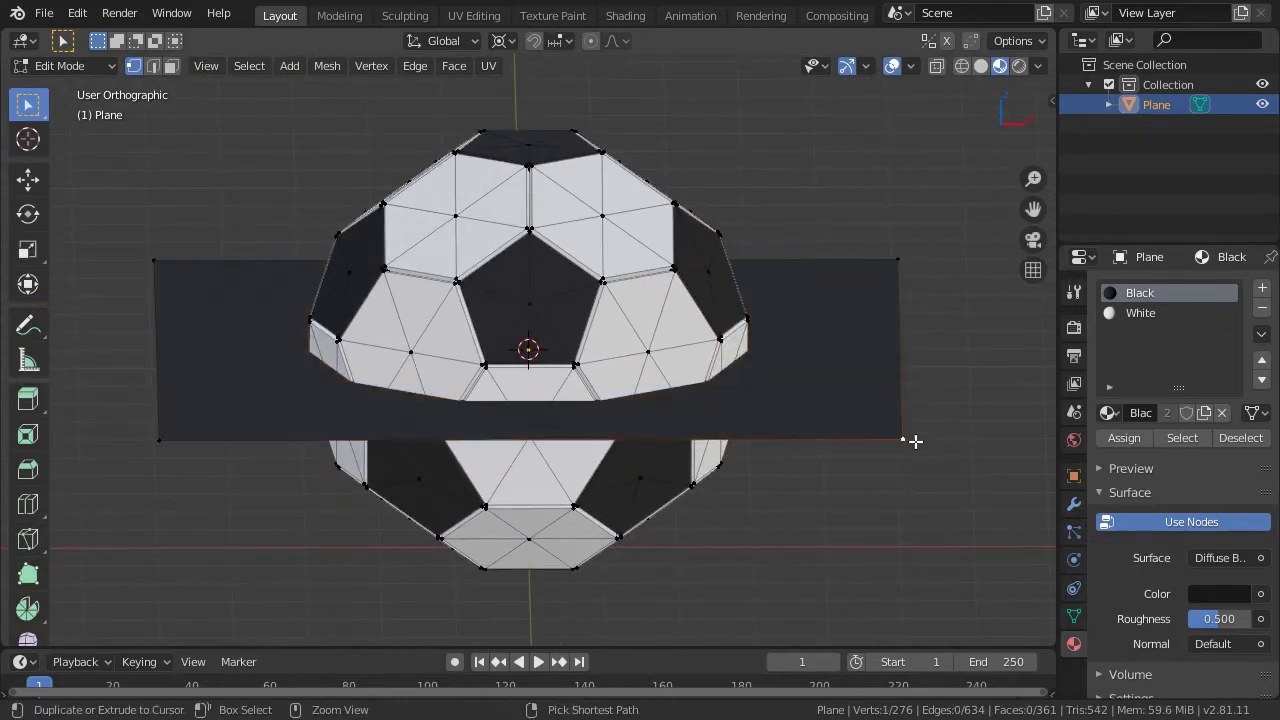
{"action": "key", "text": "ctrl+l"}
{"action": "key", "text": "x"}
{"action": "left_click", "coordinate": [915, 441]}
{"action": "key", "text": "Tab"}
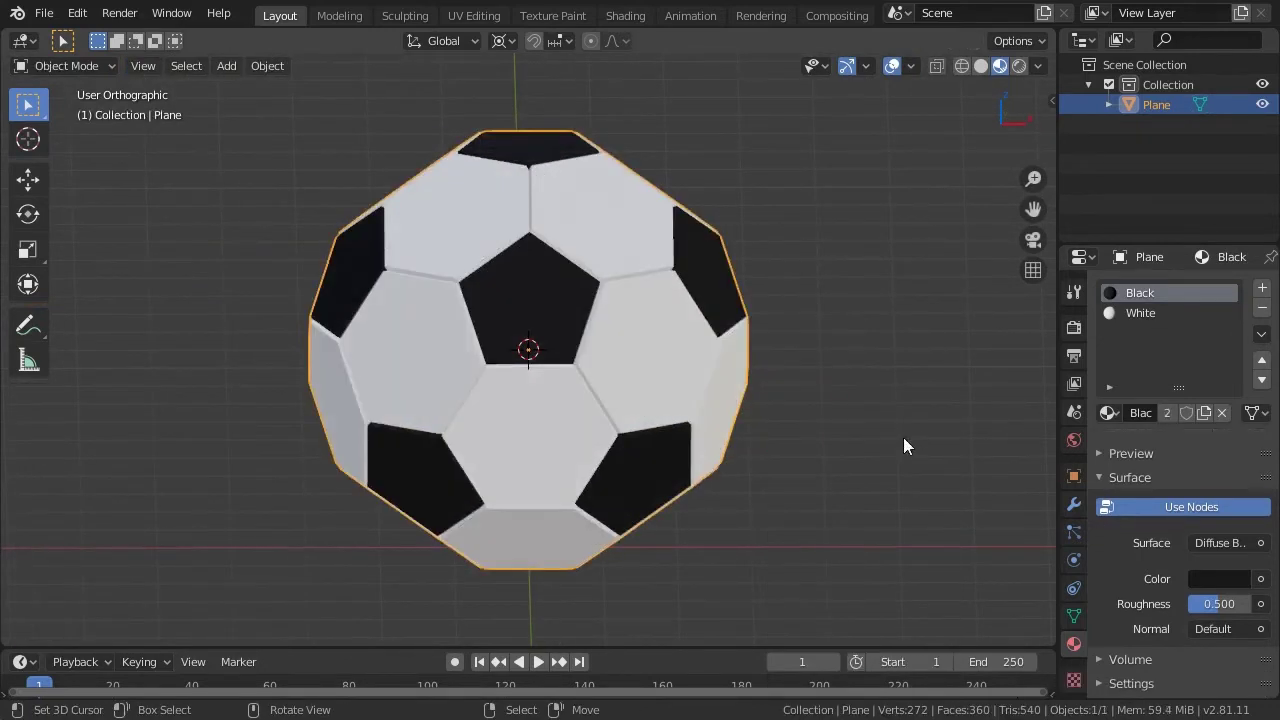
{"action": "key", "text": "alt+g"}
Step: Re-enter Edit Mode in face select and pick a white triangle in the centre hexagon
{"action": "mouse_move", "coordinate": [627, 431]}
{"action": "middle_mouse_down"}
{"action": "mouse_move", "coordinate": [618, 387]}
{"action": "mouse_move", "coordinate": [601, 430]}
{"action": "mouse_move", "coordinate": [578, 372]}
{"action": "middle_mouse_up"}
{"action": "key", "text": "Tab"}
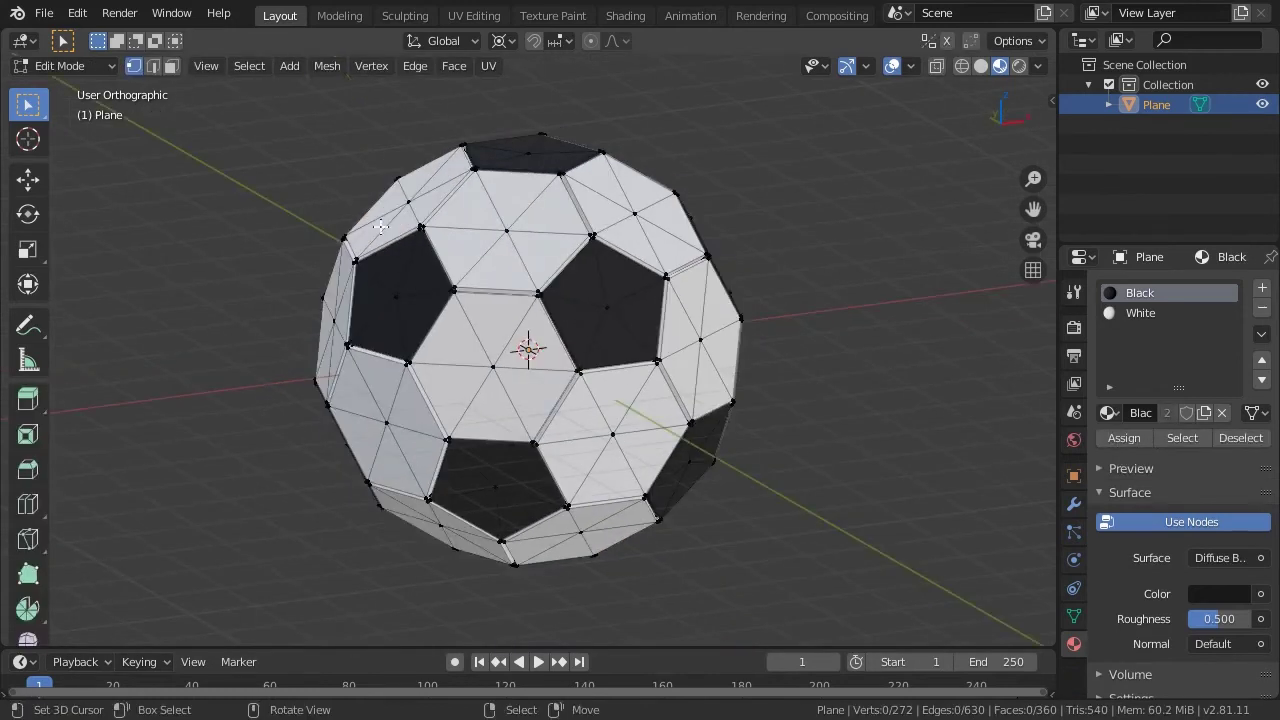
{"action": "left_click", "coordinate": [175, 71]}
{"action": "left_click", "coordinate": [527, 345]}
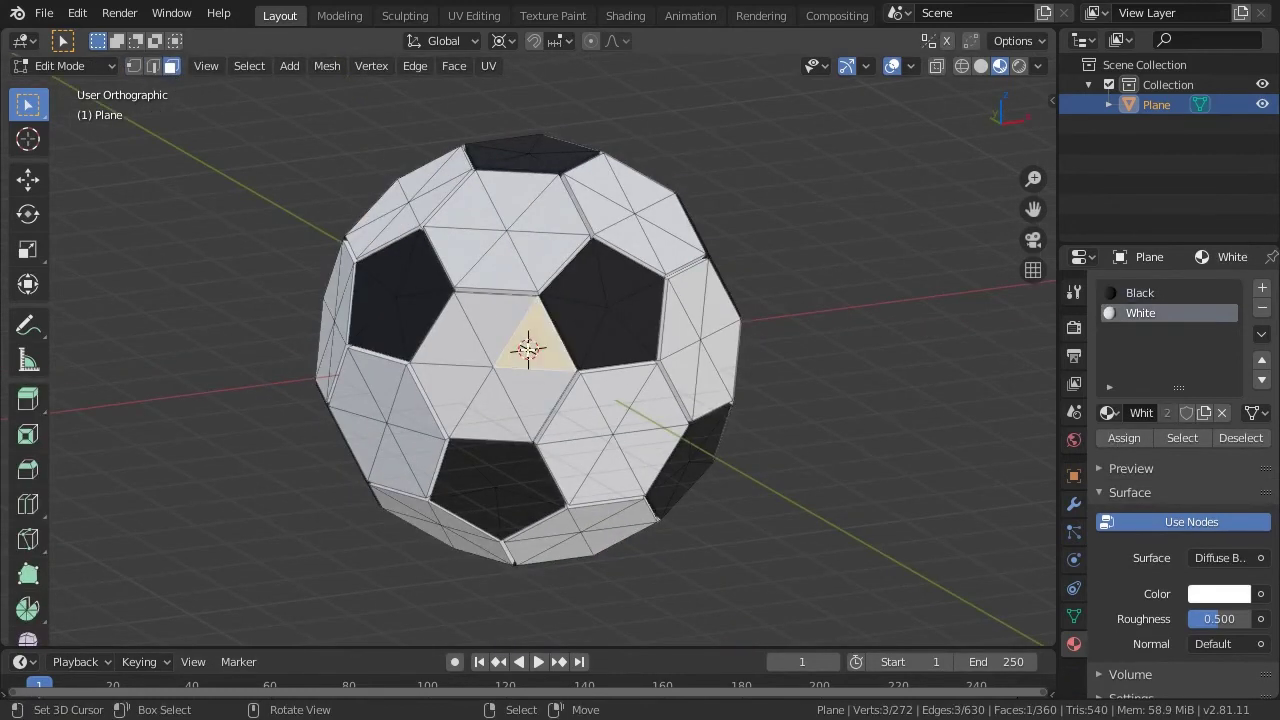
Step: Select all faces with matching area and apply To Sphere at factor 1
{"action": "left_click", "coordinate": [611, 336], "text": "shift"}
{"action": "key", "text": "shift+g"}
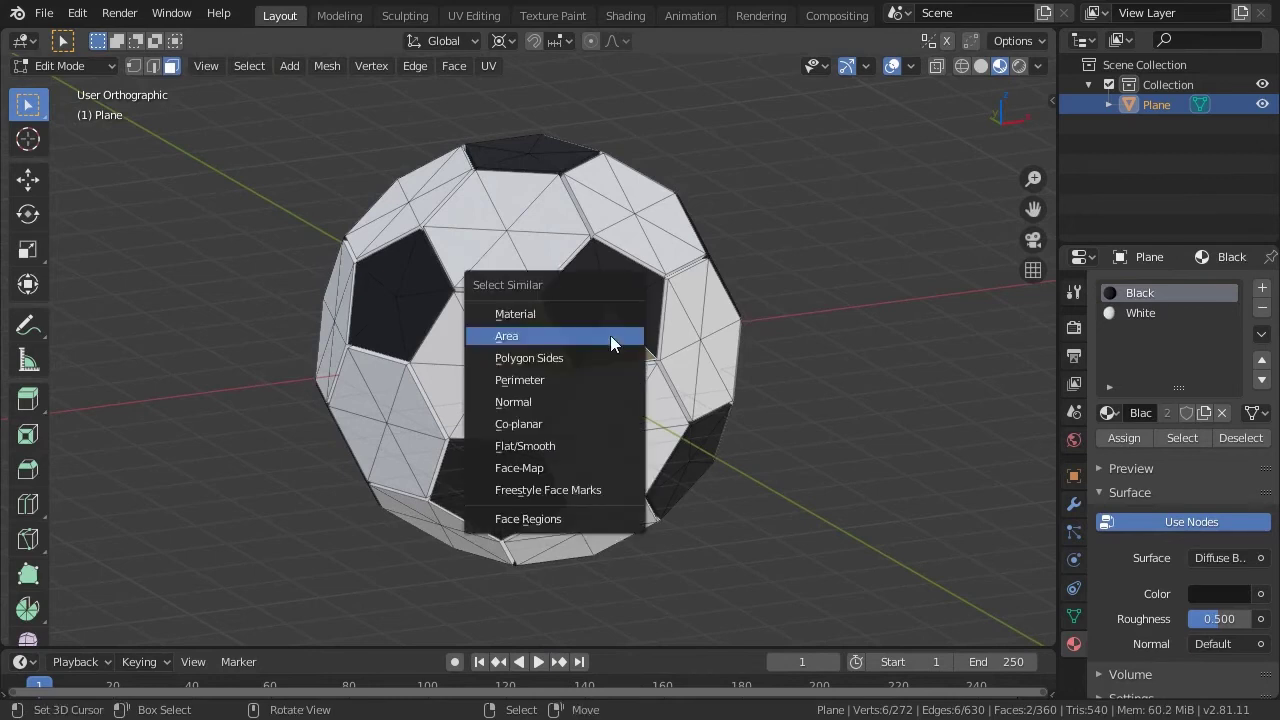
{"action": "left_click", "coordinate": [611, 338]}
{"action": "key", "text": "F3"}
{"action": "type", "text": "To Spher"}
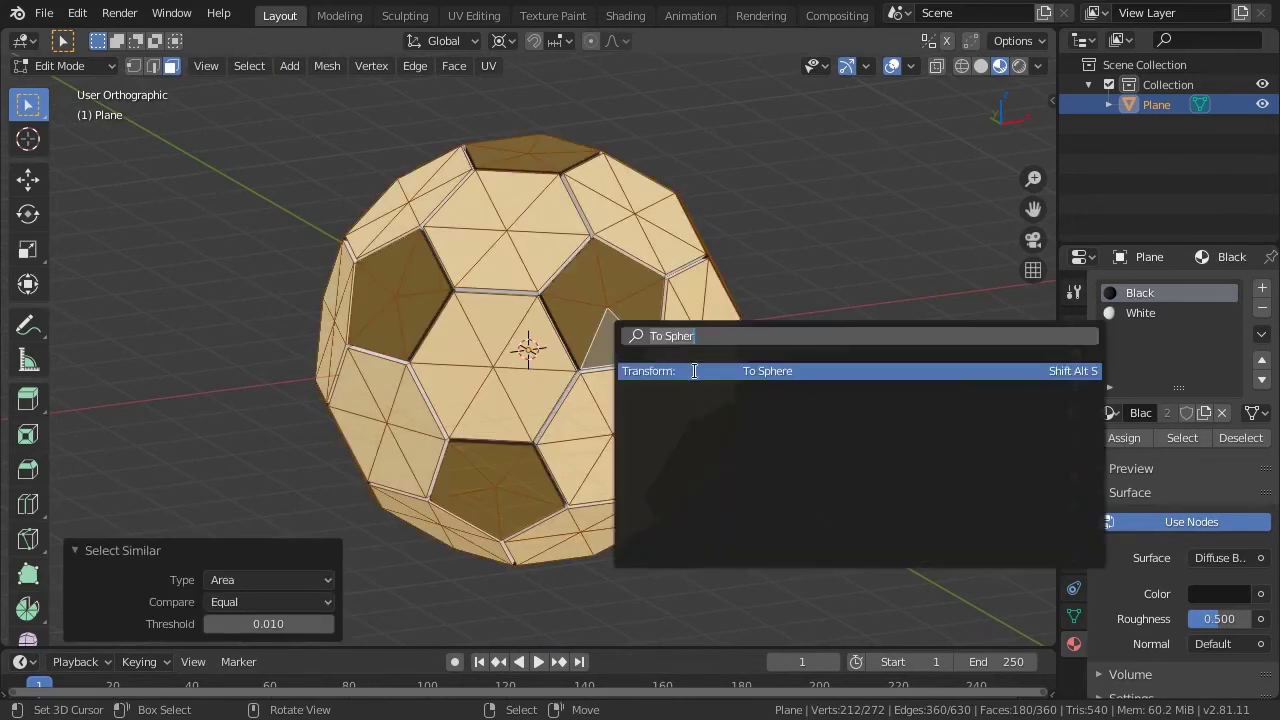
{"action": "left_click", "coordinate": [694, 371]}
{"action": "key", "text": "1"}
{"action": "key", "text": "Return"}
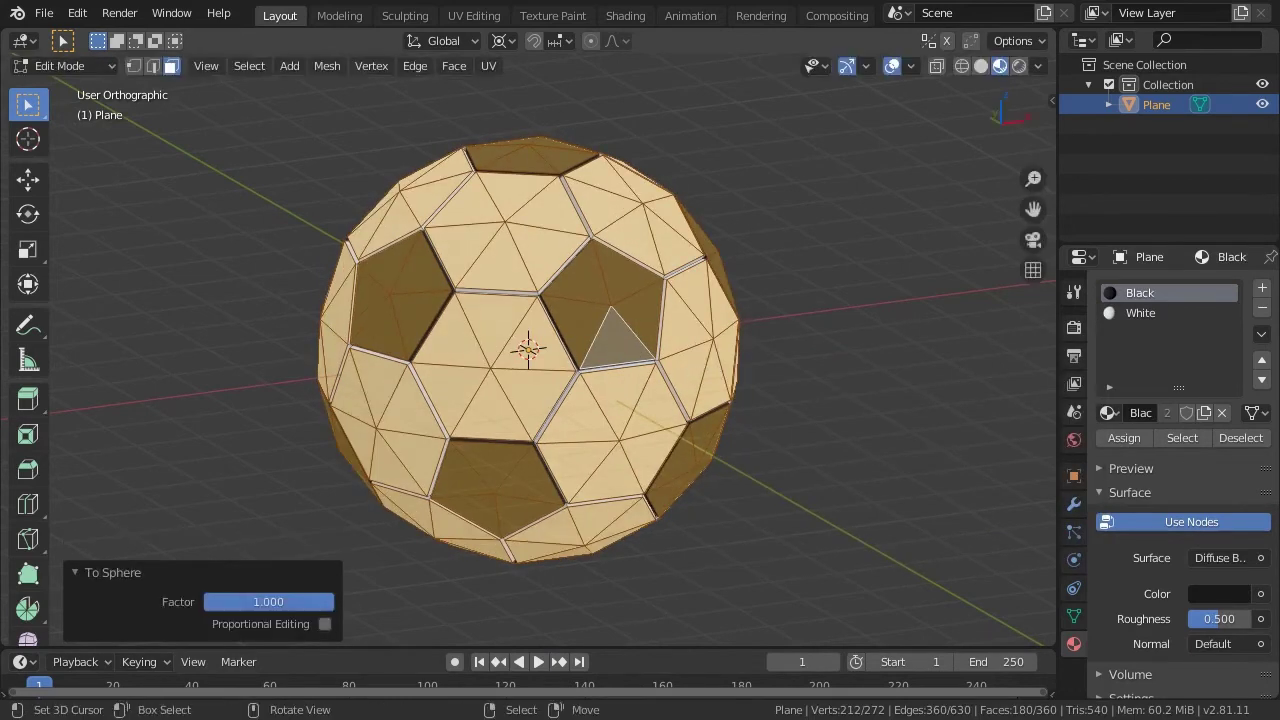
{"action": "mouse_move", "coordinate": [700, 371]}
{"action": "middle_mouse_down"}
{"action": "mouse_move", "coordinate": [587, 310]}
{"action": "mouse_move", "coordinate": [477, 322]}
{"action": "mouse_move", "coordinate": [548, 428]}
{"action": "mouse_move", "coordinate": [614, 411]}
{"action": "middle_mouse_up"}
Step: Add a Subdivision Surface modifier with viewport level 2, then go back into Edit Mode
{"action": "key", "text": "Tab"}
{"action": "left_click", "coordinate": [1074, 505]}
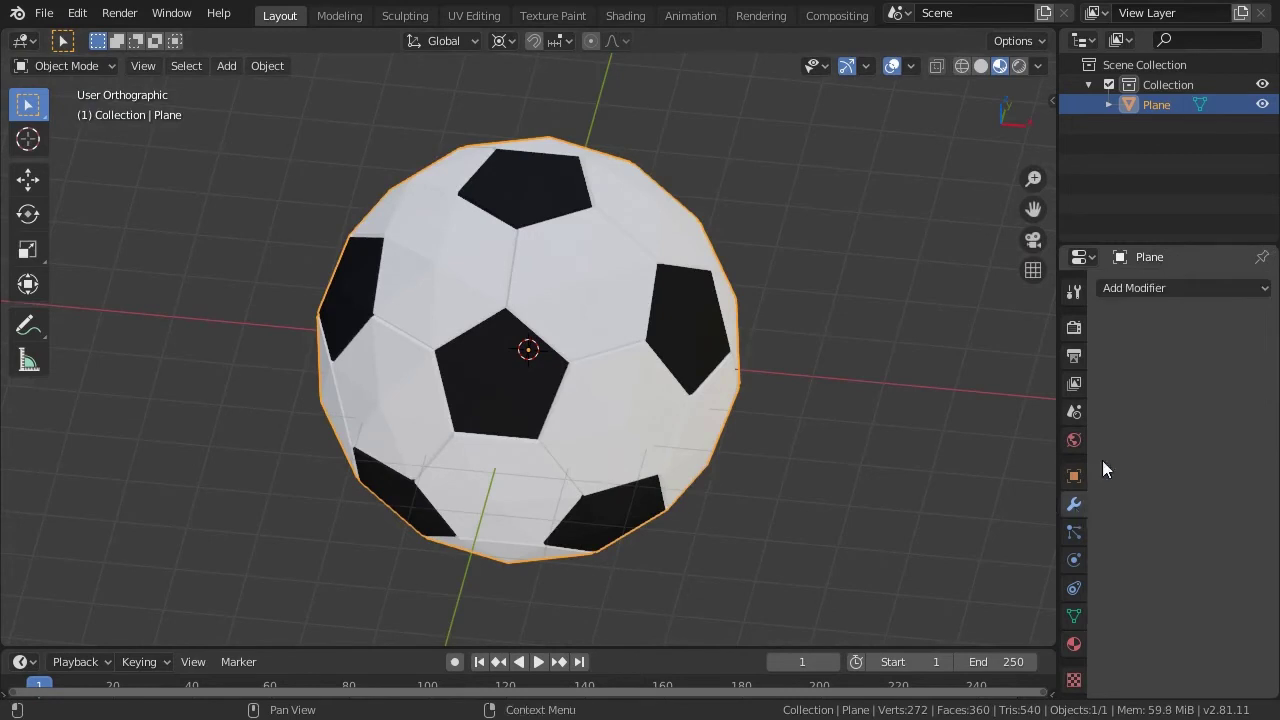
{"action": "left_click", "coordinate": [1188, 287]}
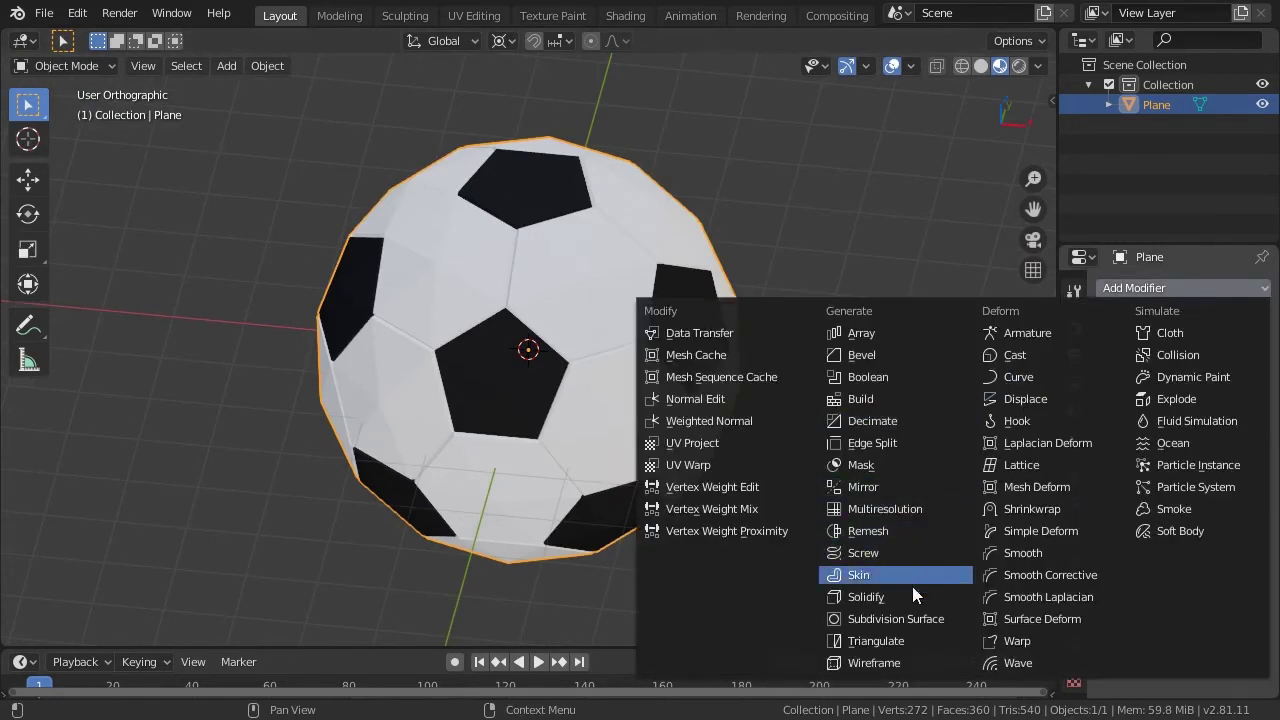
{"action": "left_click", "coordinate": [927, 612]}
{"action": "mouse_move", "coordinate": [928, 612]}
{"action": "middle_mouse_down"}
{"action": "mouse_move", "coordinate": [614, 357]}
{"action": "mouse_move", "coordinate": [551, 269]}
{"action": "middle_mouse_up"}
{"action": "left_click", "coordinate": [1172, 439]}
{"action": "mouse_move", "coordinate": [369, 213]}
{"action": "middle_mouse_down"}
{"action": "mouse_move", "coordinate": [505, 308]}
{"action": "mouse_move", "coordinate": [494, 312]}
{"action": "middle_mouse_up"}
{"action": "key", "text": "Tab"}
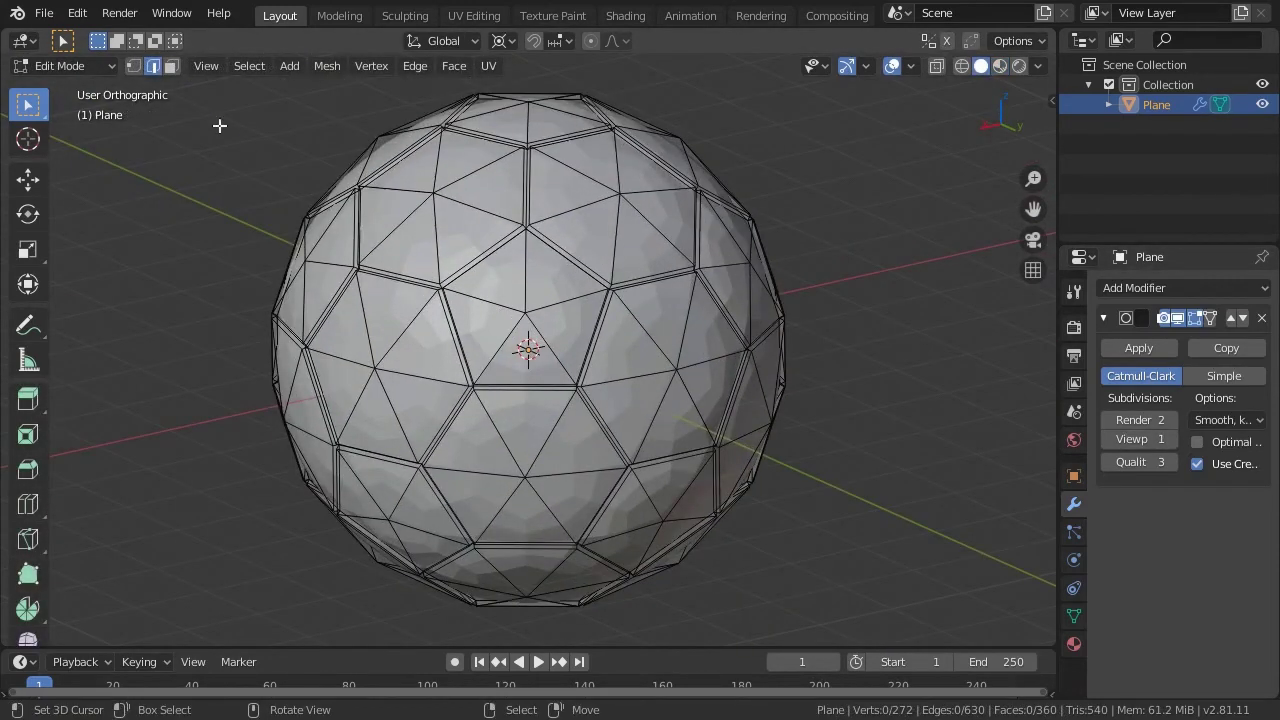
{"action": "left_click", "coordinate": [173, 68]}
Step: Select every panel triangle of equal area, viewed from the front
{"action": "left_click", "coordinate": [565, 338]}
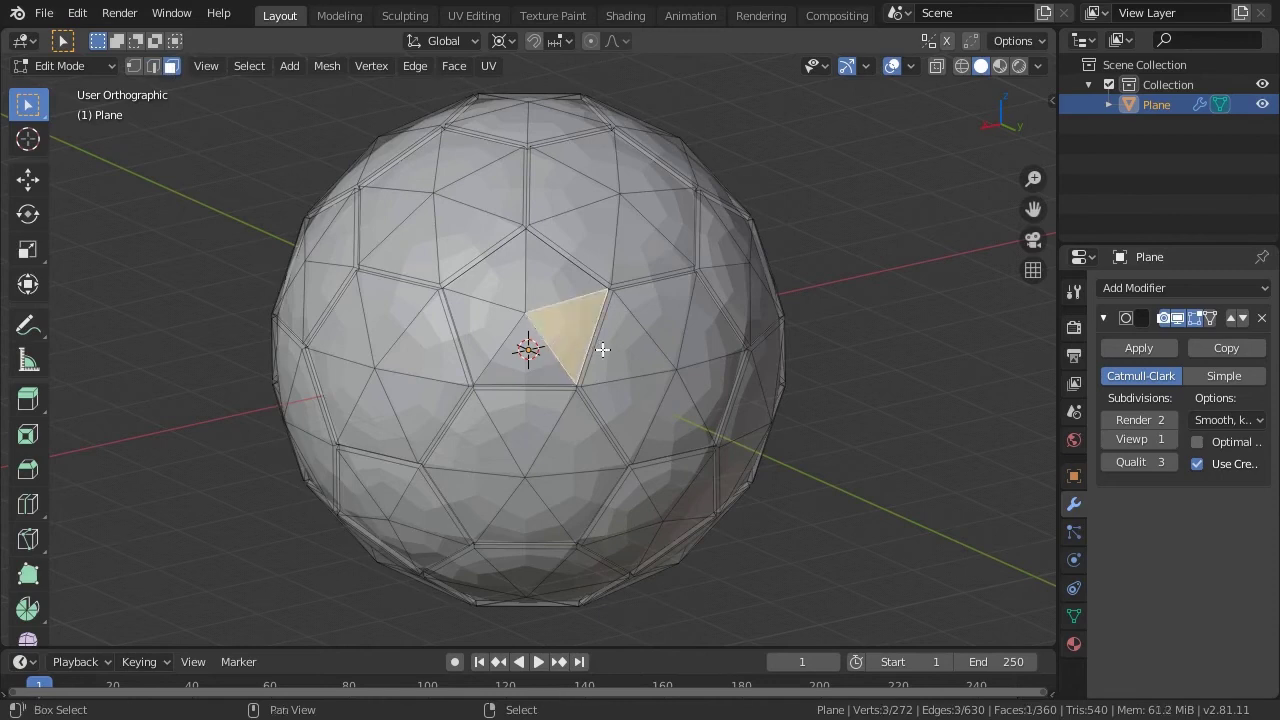
{"action": "left_click", "coordinate": [610, 345], "text": "shift"}
{"action": "key", "text": "shift+g"}
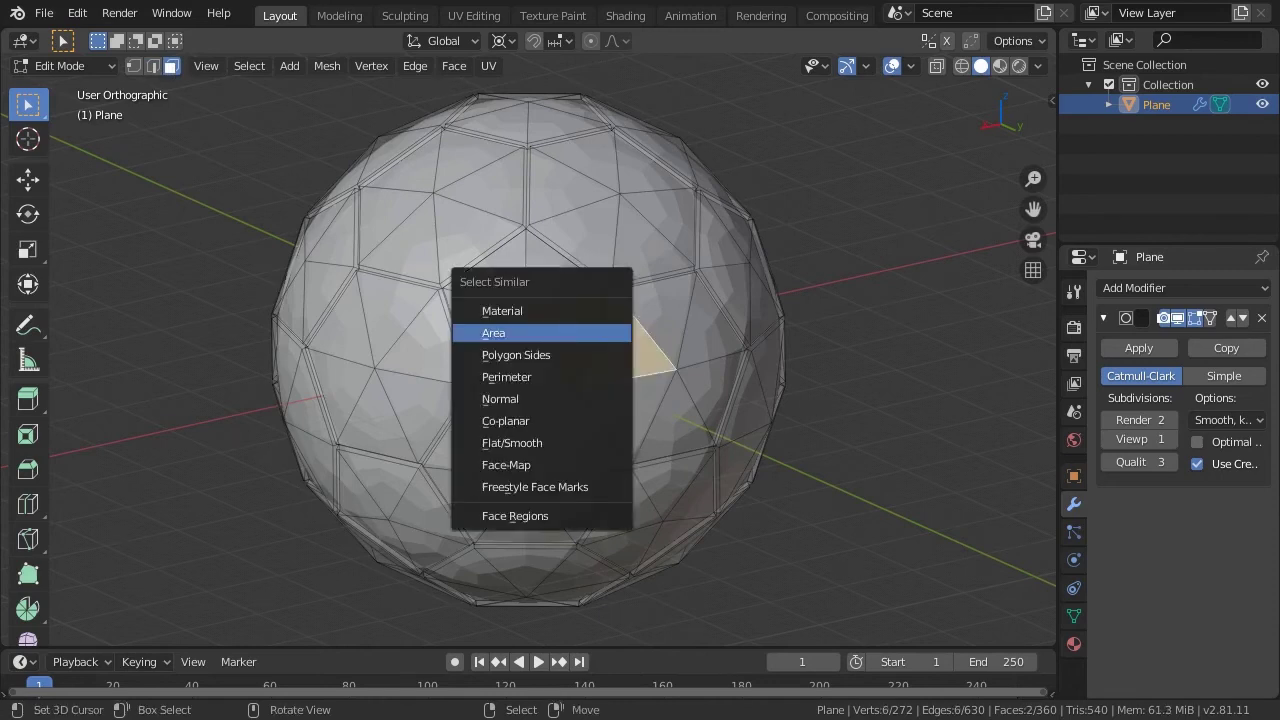
{"action": "left_click", "coordinate": [592, 334]}
{"action": "key", "text": "KP_1"}
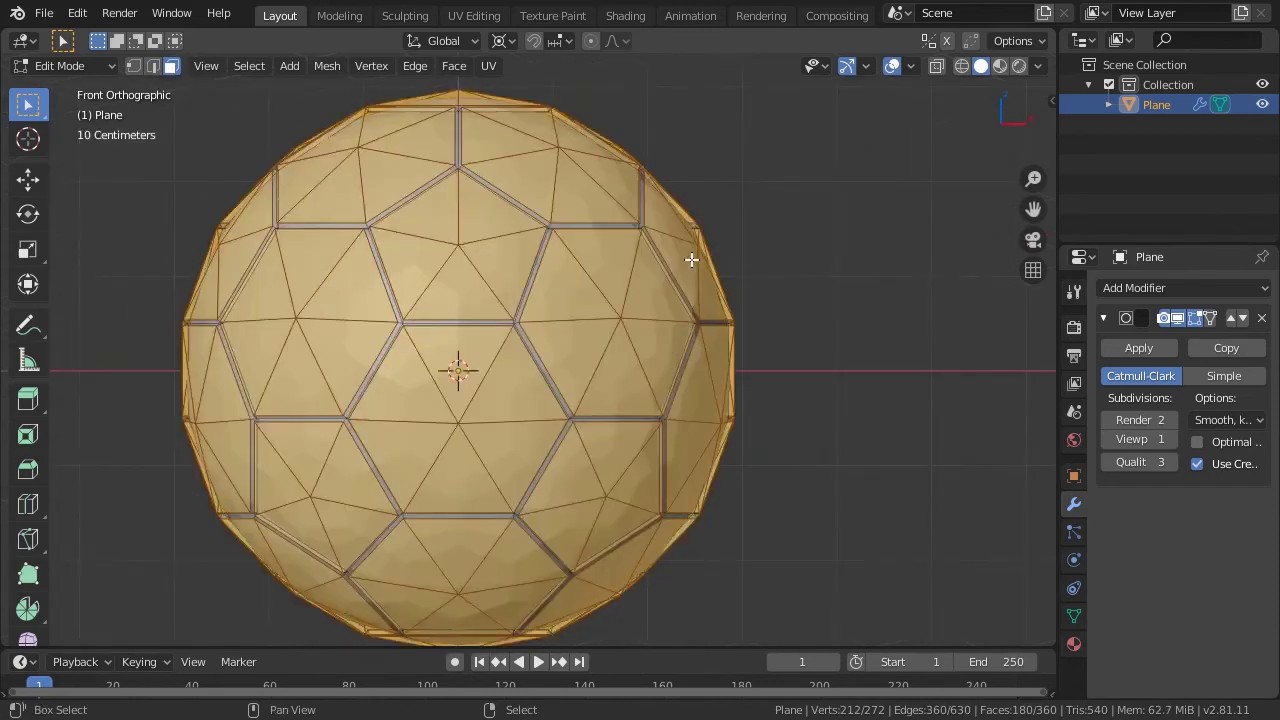
{"action": "scroll", "coordinate": [730, 240], "scroll_direction": "up", "scroll_amount": 3}
{"action": "scroll", "coordinate": [688, 243], "scroll_direction": "up", "scroll_amount": 3}
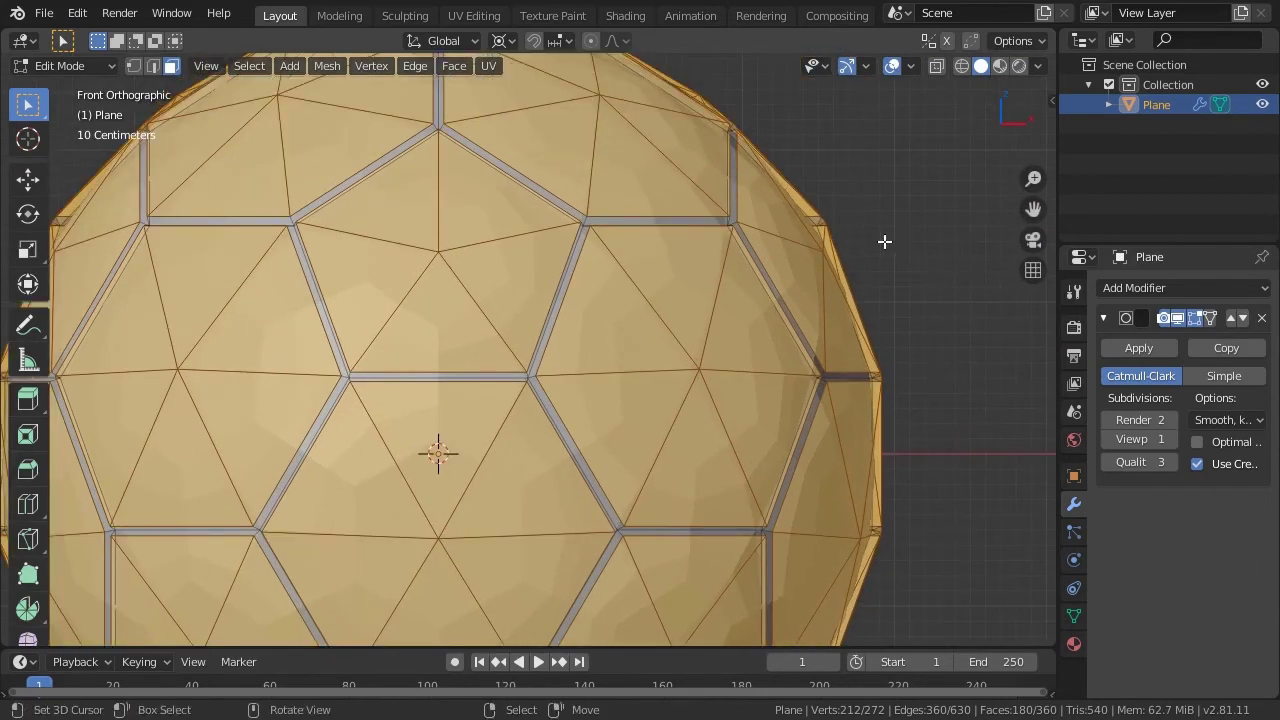
Step: Scale the selected panel faces to 1.04 on X, Y and Z
{"action": "key", "text": "s"}
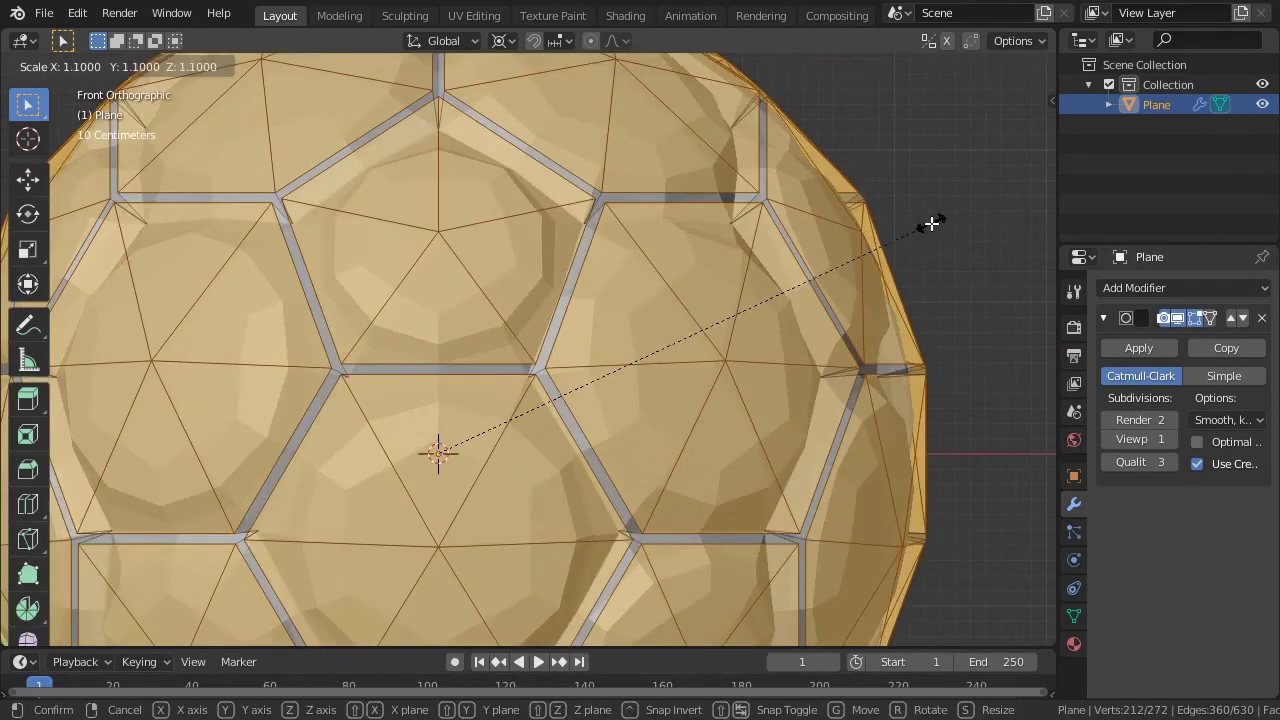
{"action": "key", "text": "Return"}
{"action": "left_click", "coordinate": [257, 542]}
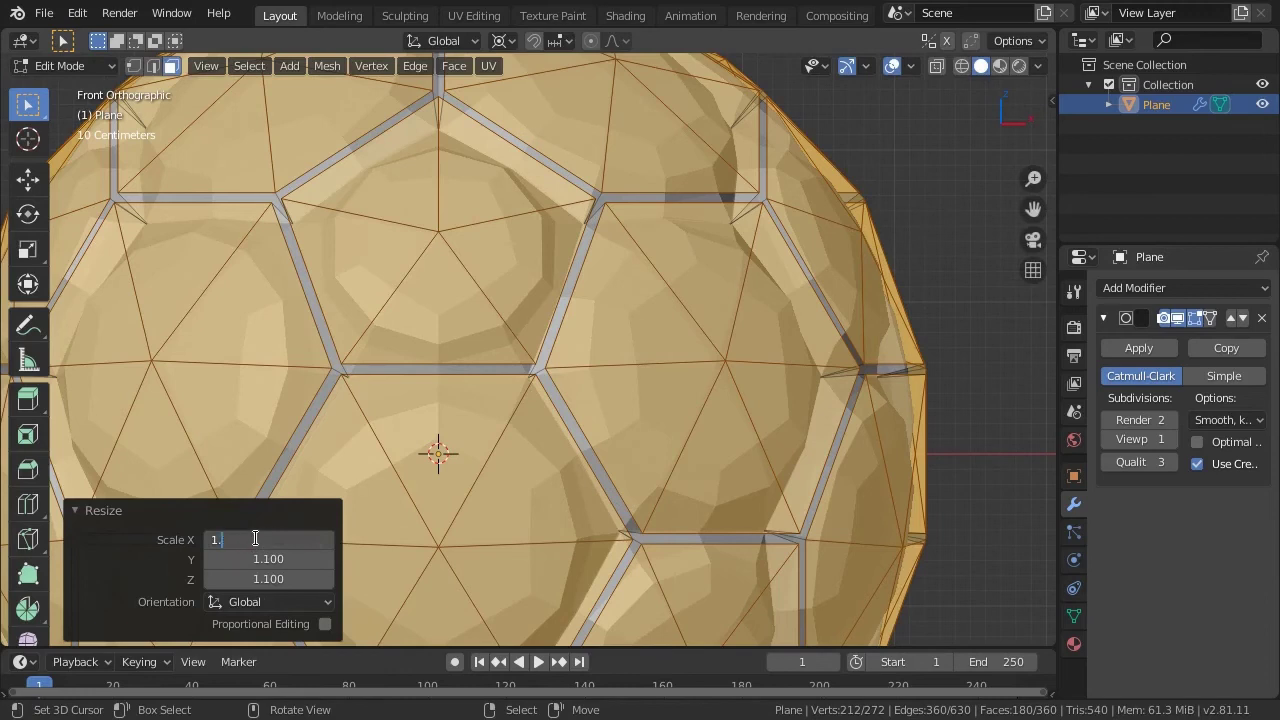
{"action": "type", "text": "04"}
{"action": "key", "text": "Return"}
{"action": "key", "text": "ctrl+v"}
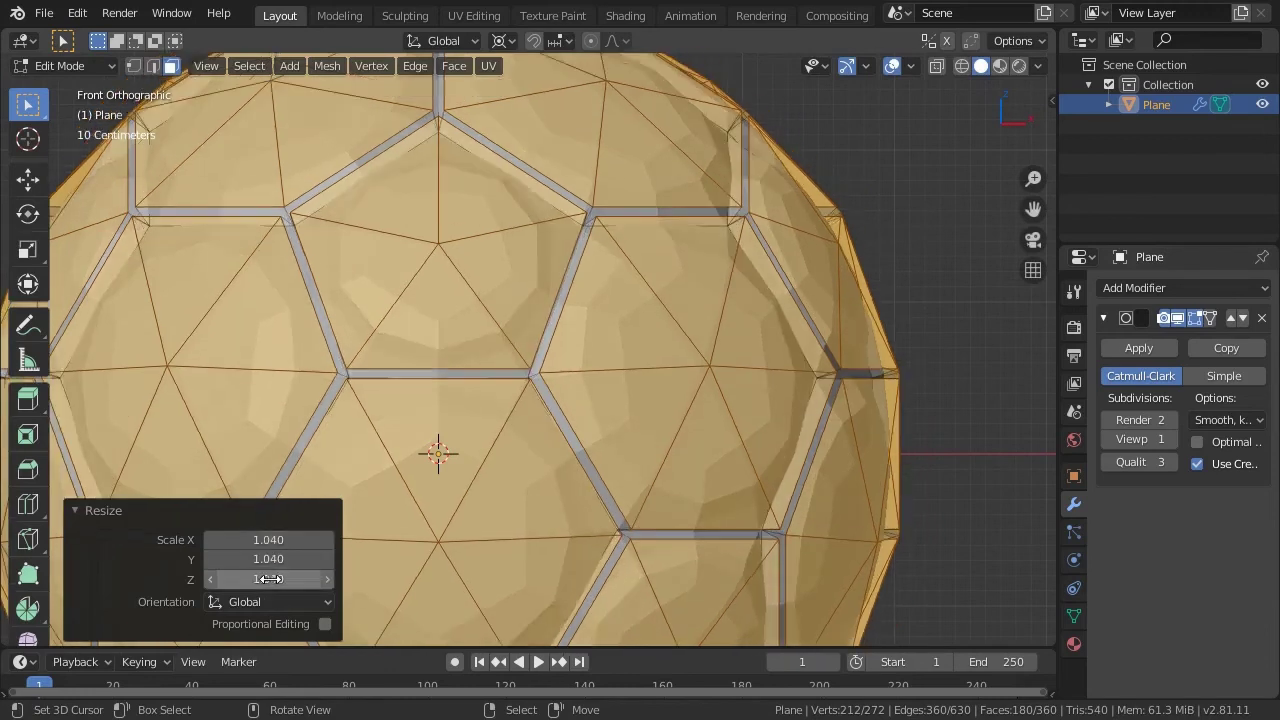
{"action": "scroll", "coordinate": [685, 237], "scroll_direction": "down", "scroll_amount": 4}
{"action": "mouse_move", "coordinate": [685, 237]}
{"action": "middle_mouse_down"}
{"action": "mouse_move", "coordinate": [641, 271]}
{"action": "mouse_move", "coordinate": [537, 280]}
{"action": "middle_mouse_up"}
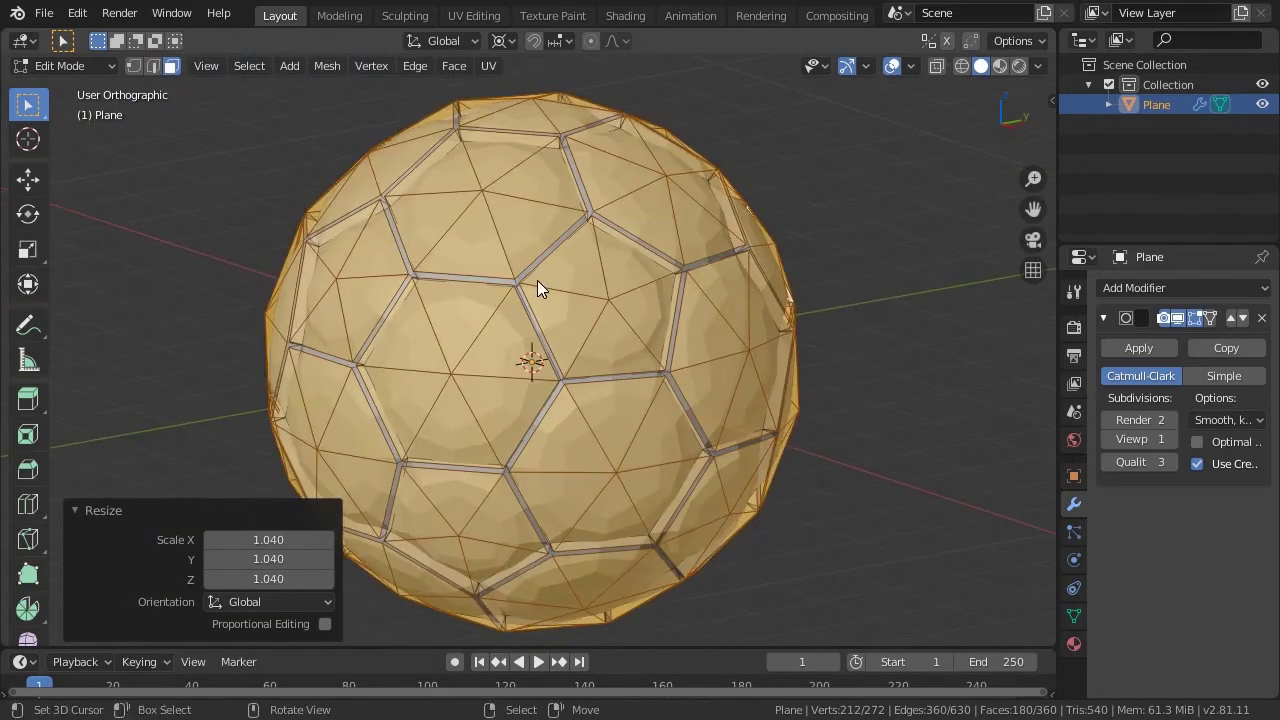
Step: In edge select, zoom in and pick one short seam edge at a junction
{"action": "left_click", "coordinate": [152, 66]}
{"action": "scroll", "coordinate": [515, 160], "scroll_direction": "up", "scroll_amount": 5}
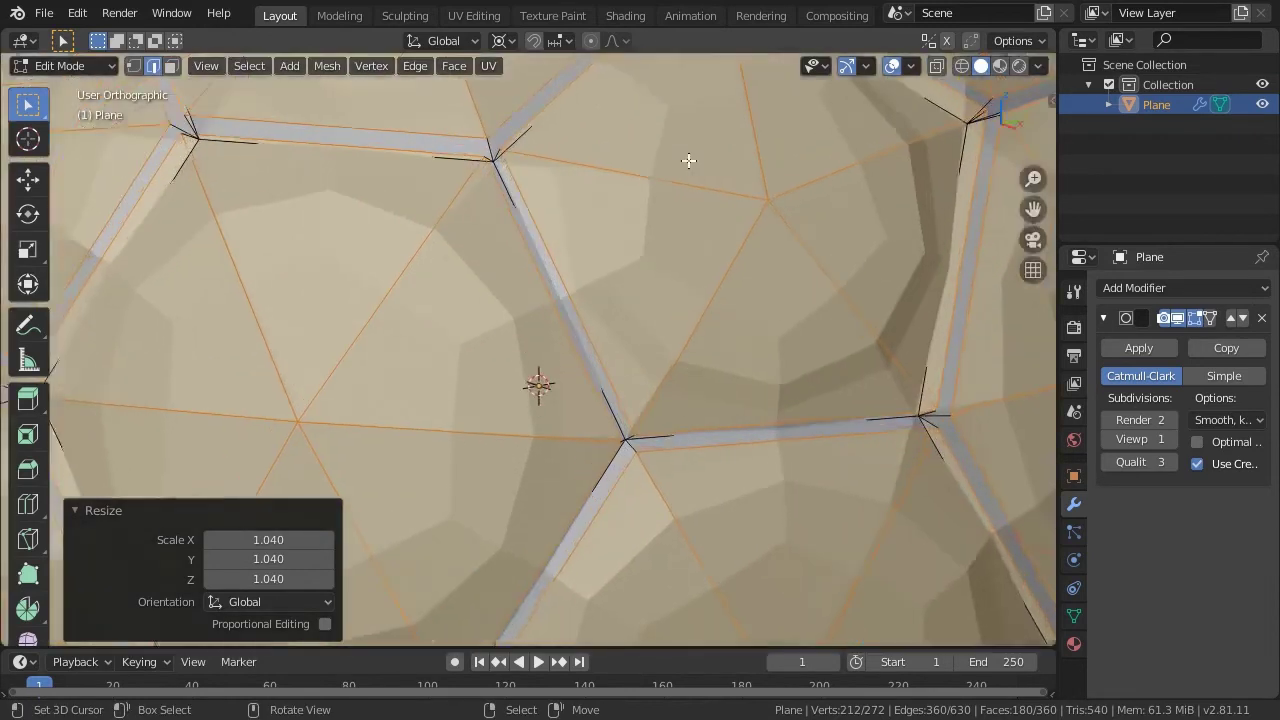
{"action": "scroll", "coordinate": [530, 217], "scroll_direction": "up", "scroll_amount": 3}
{"action": "middle_click_drag", "start_coordinate": [530, 217], "coordinate": [454, 289], "text": "shift"}
{"action": "left_click", "coordinate": [454, 289]}
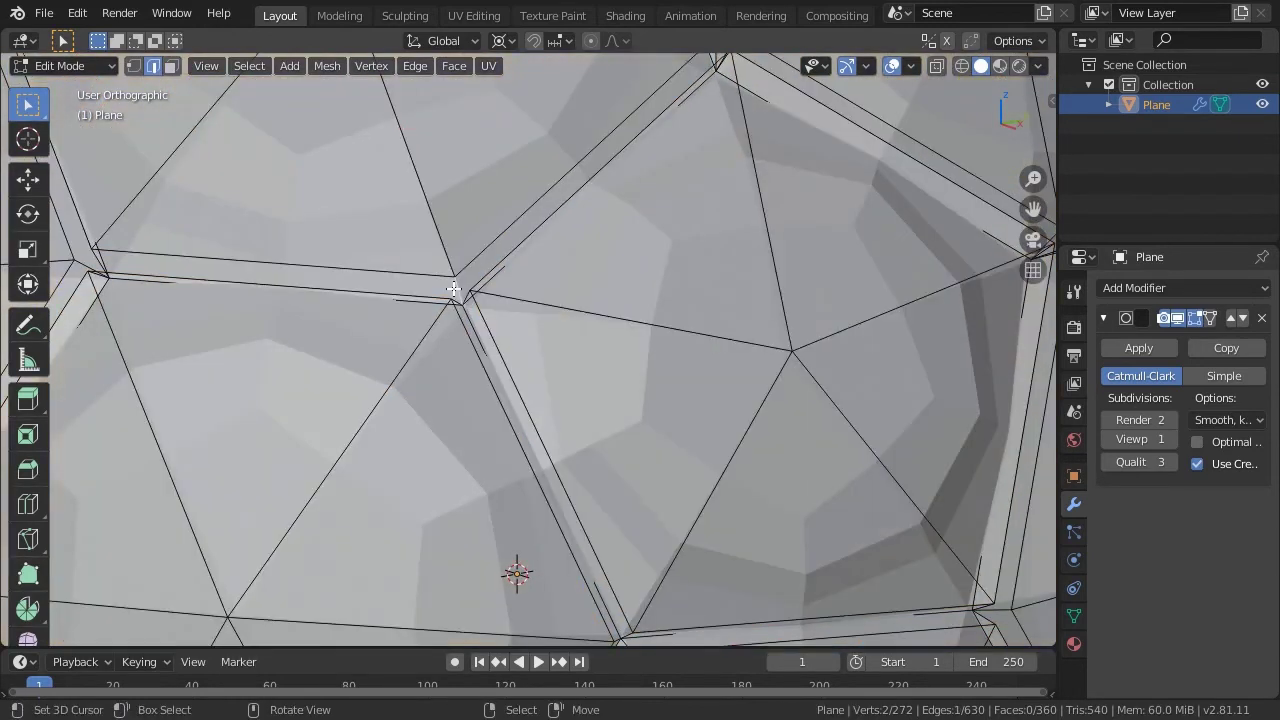
Step: Select all seam edges of the same length and crease them fully at 1
{"action": "key", "text": "shift+g"}
{"action": "left_click", "coordinate": [454, 289]}
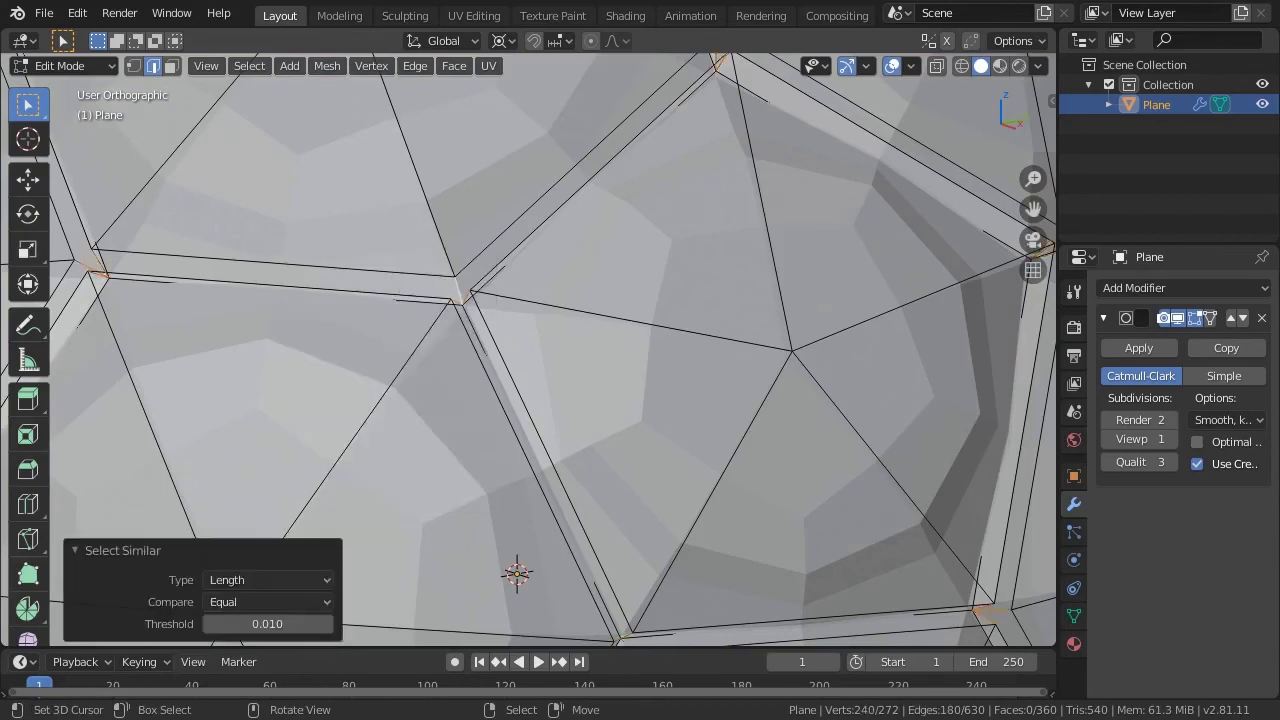
{"action": "scroll", "coordinate": [454, 289], "scroll_direction": "down", "scroll_amount": 2}
{"action": "key", "text": "shift+e"}
{"action": "type", "text": "1"}
{"action": "key", "text": "Return"}
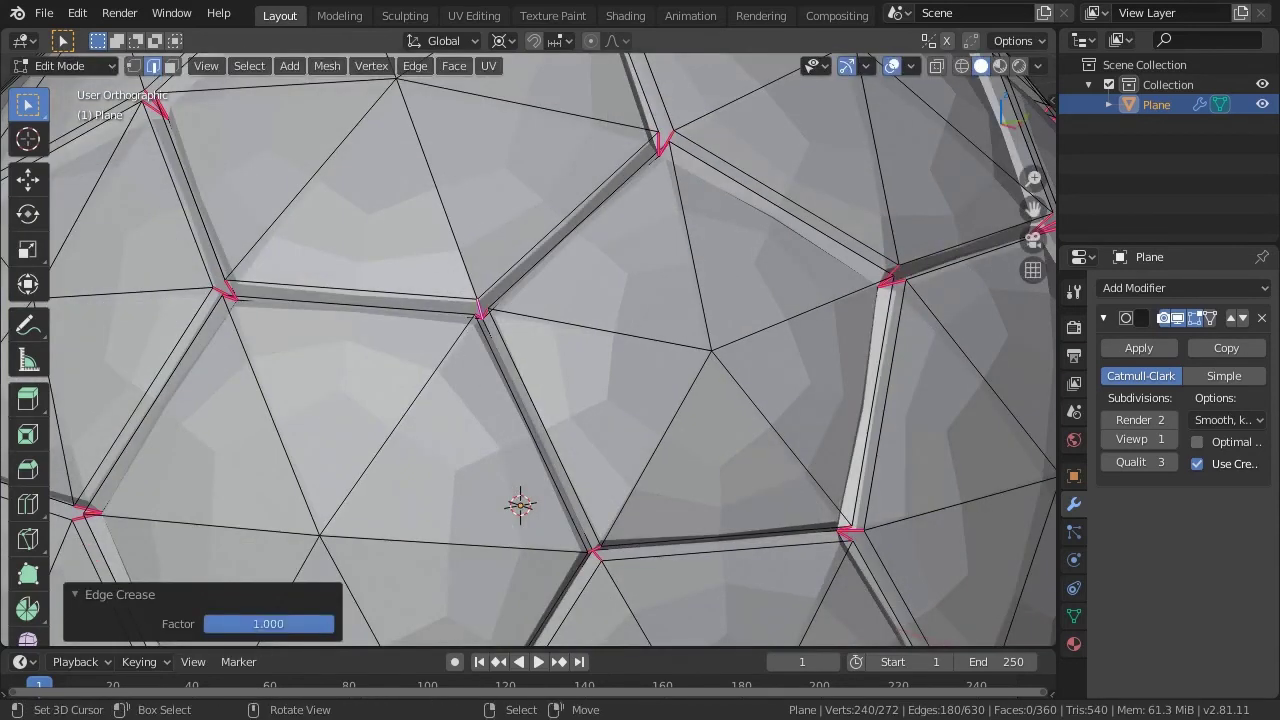
Step: Subdivide every face of the ball once
{"action": "left_click", "coordinate": [176, 66]}
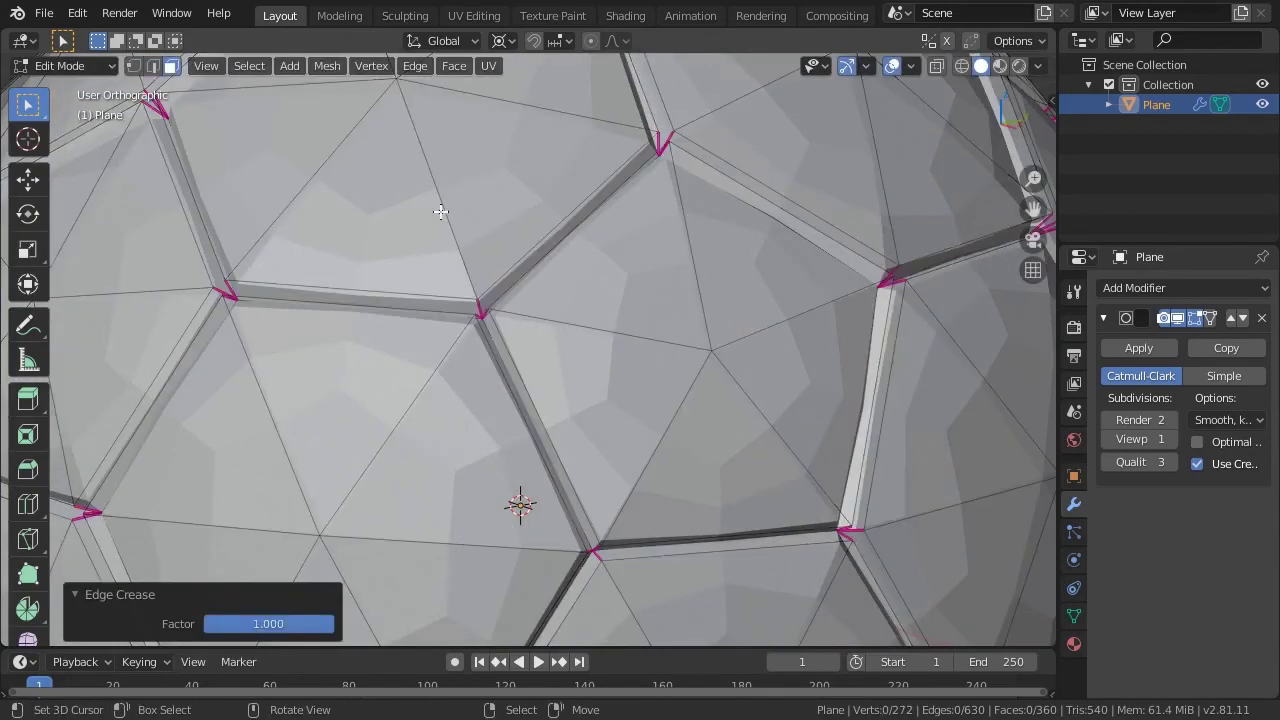
{"action": "scroll", "coordinate": [470, 270], "scroll_direction": "down", "scroll_amount": 3}
{"action": "key", "text": "a"}
{"action": "right_click", "coordinate": [488, 318]}
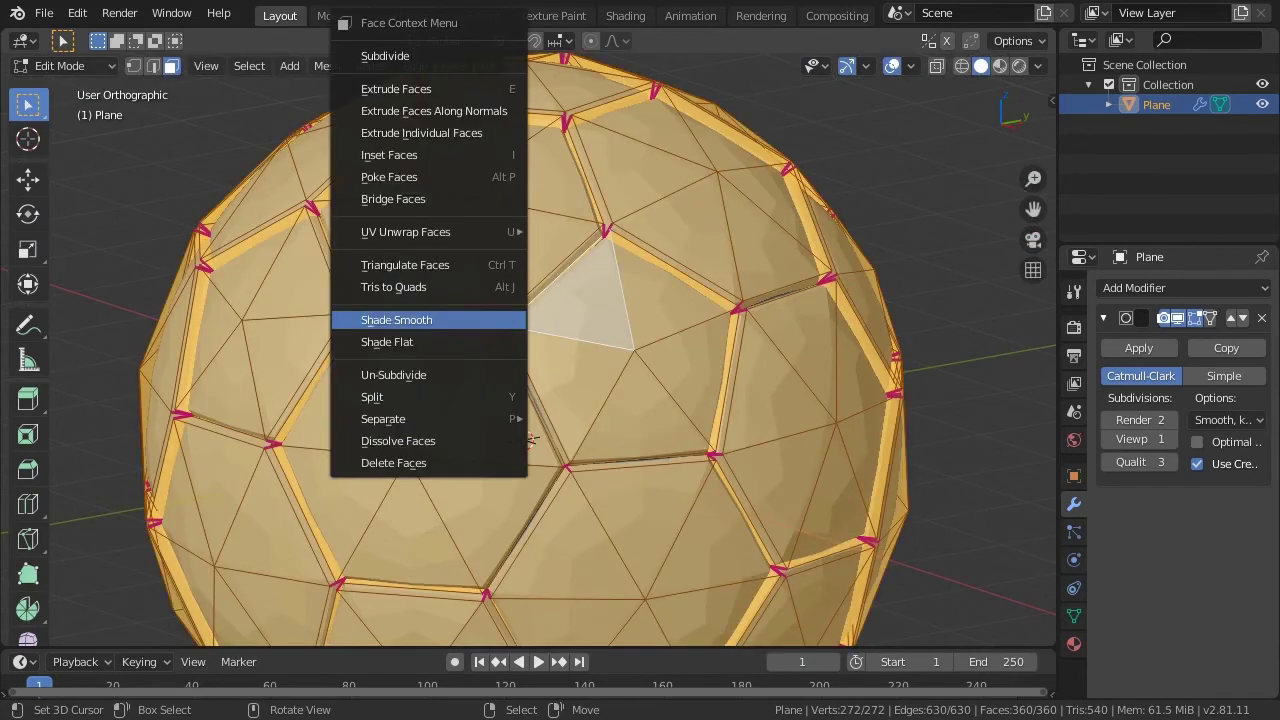
{"action": "left_click", "coordinate": [418, 57]}
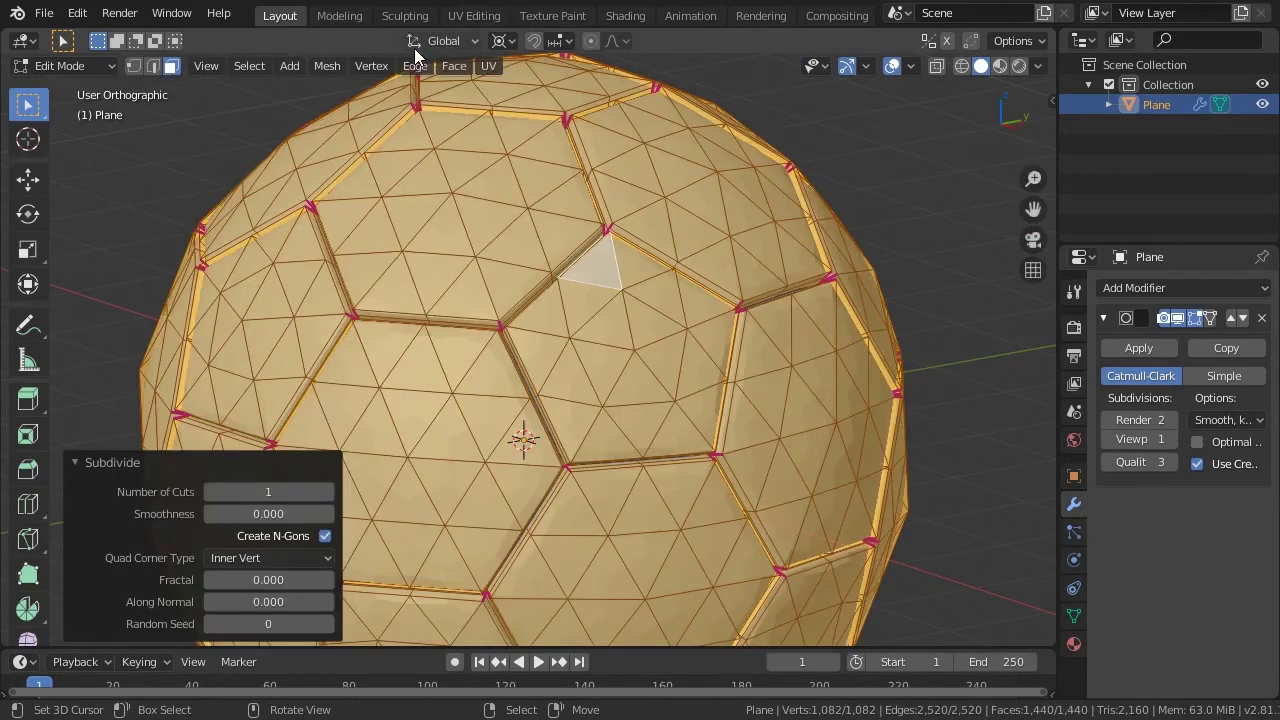
Step: Select the equal-area panel triangles and round them with To Sphere at factor 1
{"action": "left_click", "coordinate": [556, 250]}
{"action": "left_click", "coordinate": [607, 273], "text": "shift"}
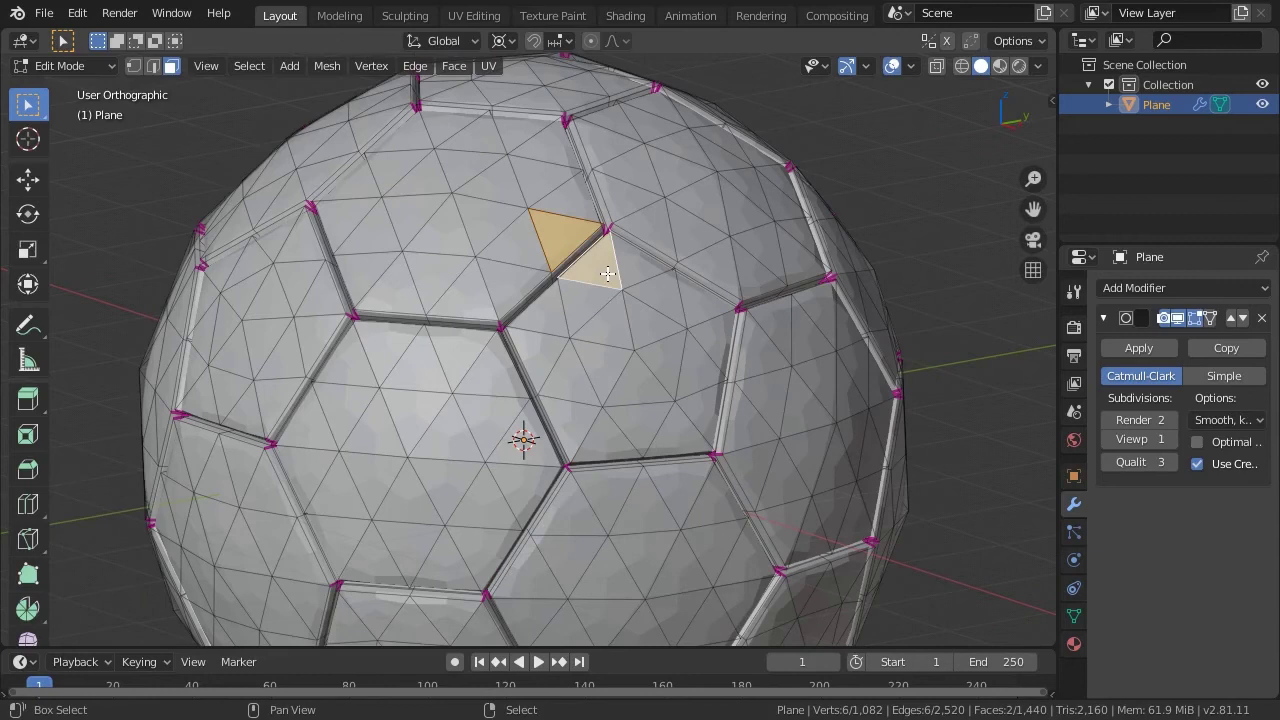
{"action": "key", "text": "shift+g"}
{"action": "left_click", "coordinate": [603, 275]}
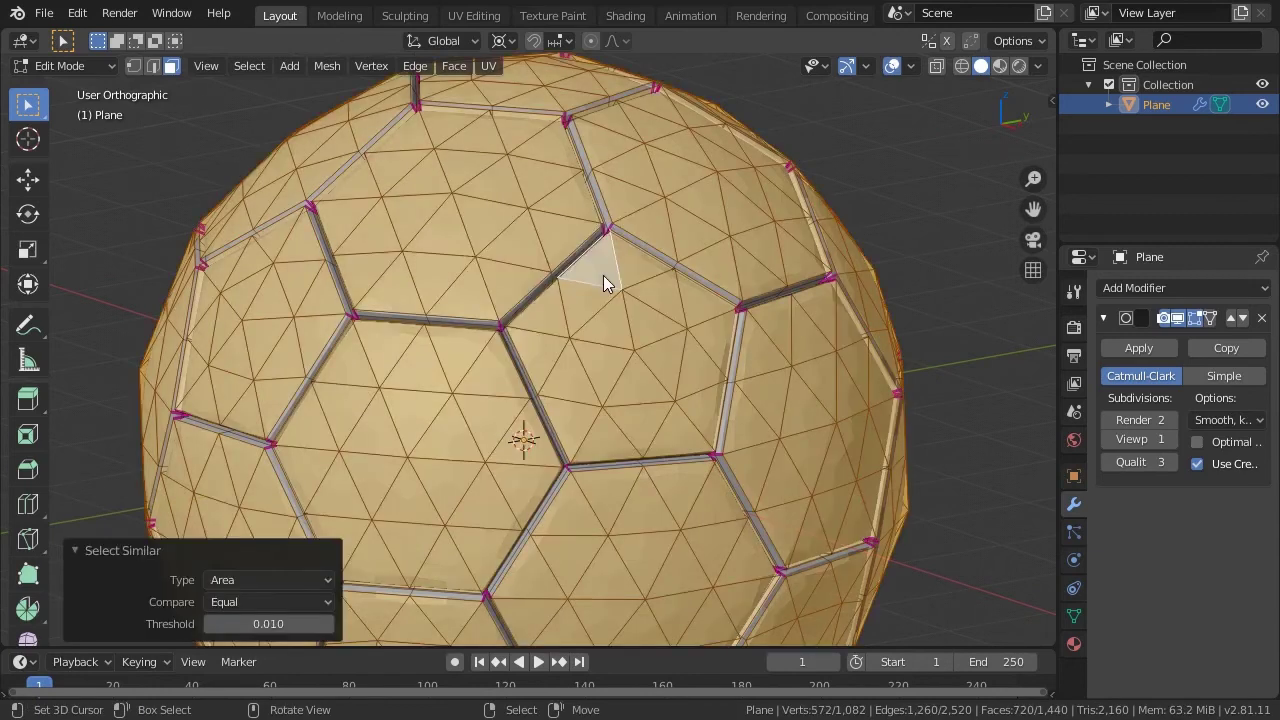
{"action": "scroll", "coordinate": [607, 272], "scroll_direction": "down", "scroll_amount": 3}
{"action": "key", "text": "F3"}
{"action": "type", "text": "to sphere"}
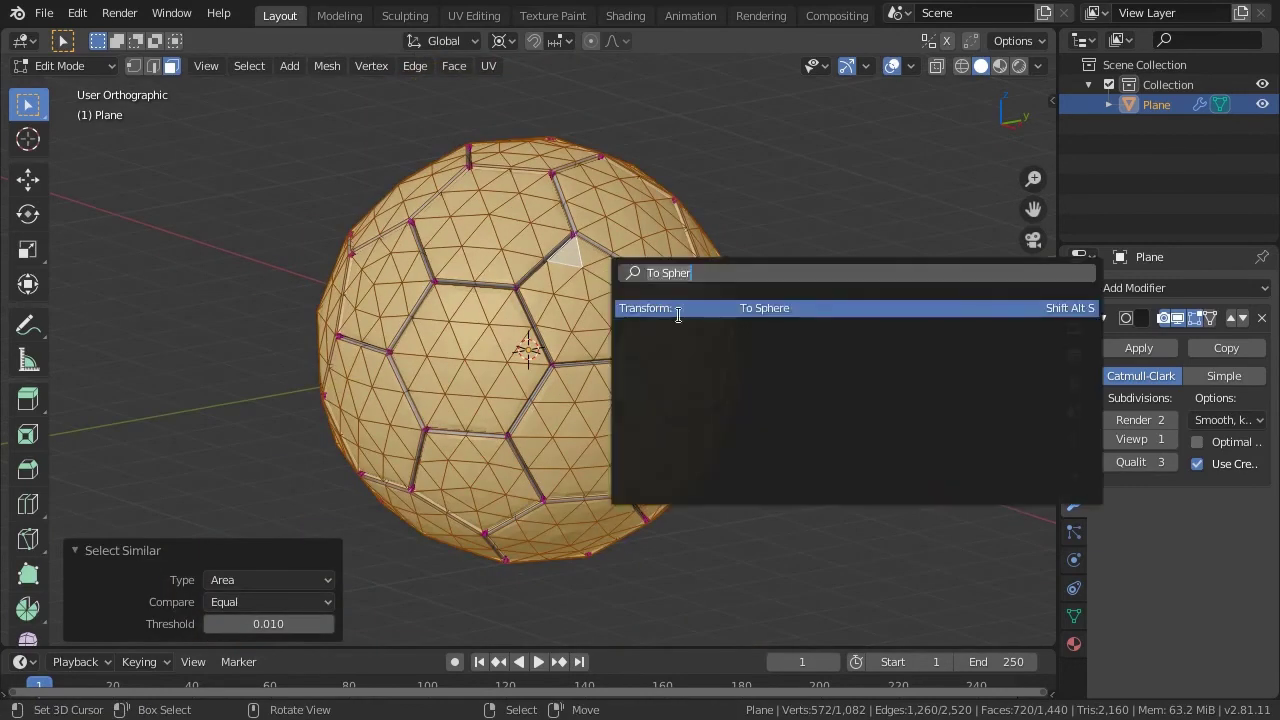
{"action": "key", "text": "Return"}
{"action": "type", "text": "1"}
{"action": "key", "text": "Return"}
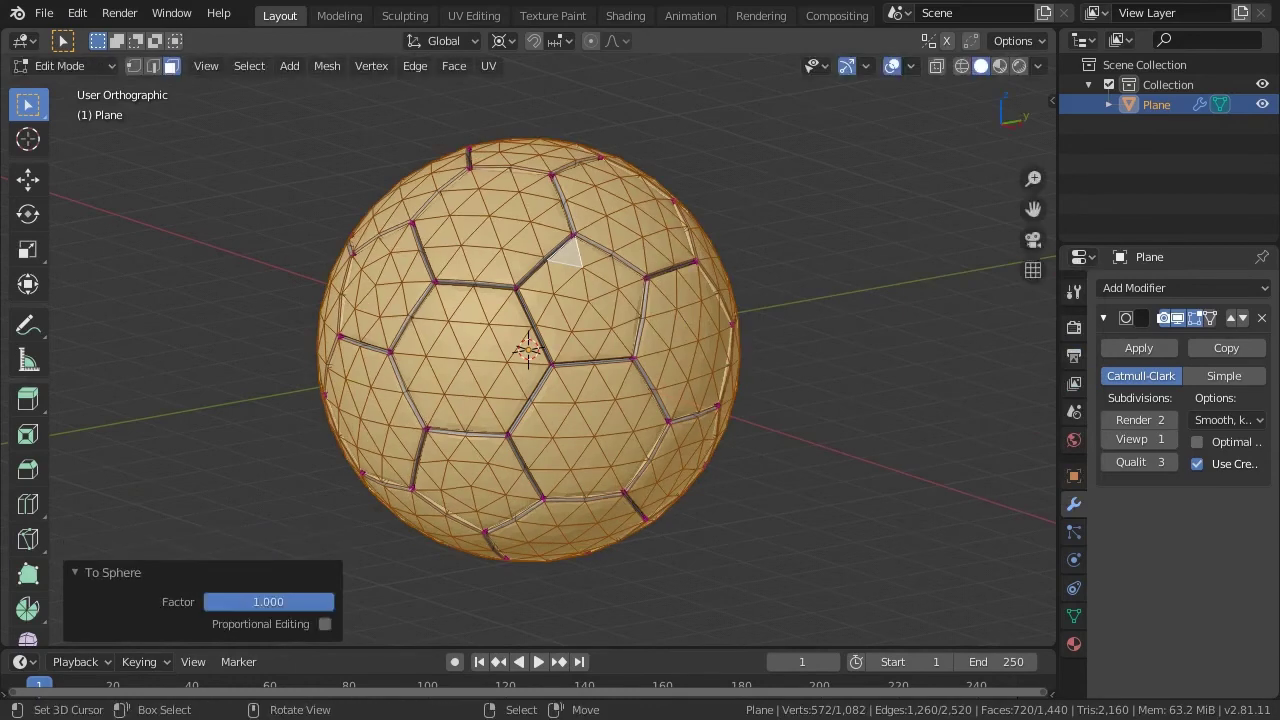
Step: Shade the whole ball smooth and set viewport subdivision levels to 2 in Object Mode
{"action": "key", "text": "a"}
{"action": "right_click", "coordinate": [586, 288]}
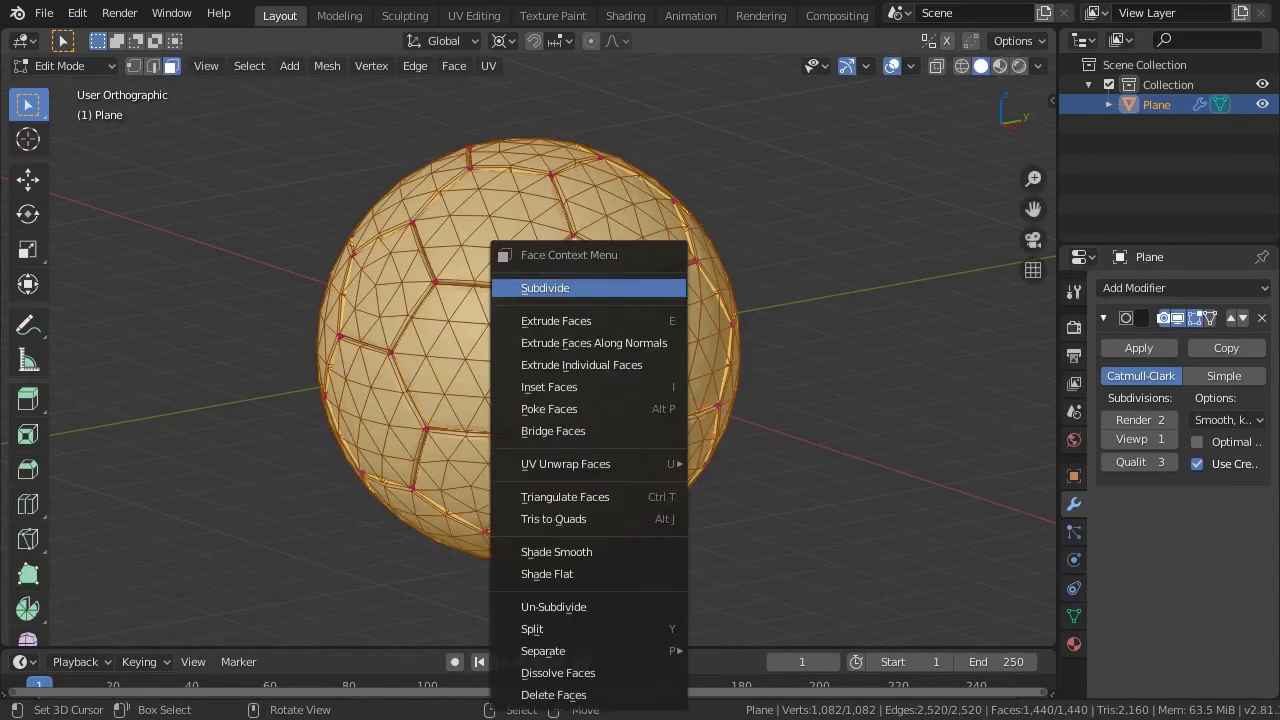
{"action": "left_click", "coordinate": [586, 554]}
{"action": "key", "text": "Tab"}
{"action": "middle_click_drag", "start_coordinate": [608, 438], "coordinate": [486, 546]}
{"action": "left_click", "coordinate": [1173, 438]}
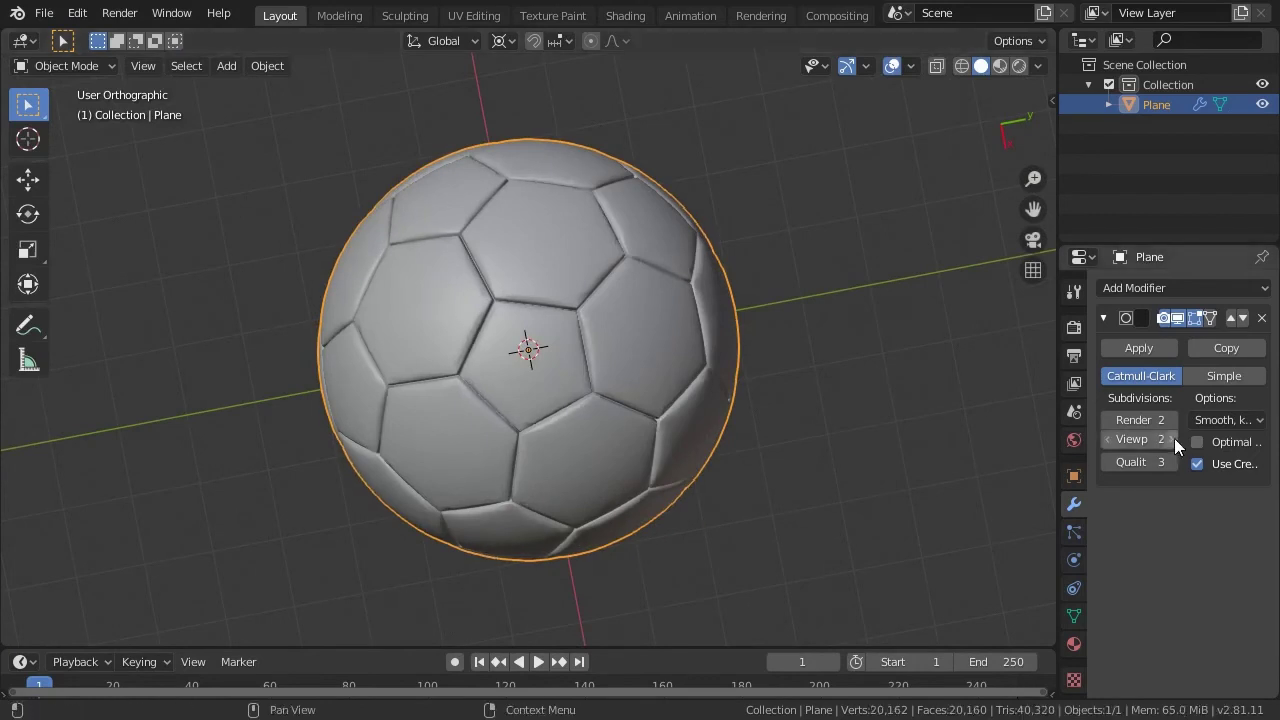
Step: Show the black-and-white ball in Material Preview with viewport overlays turned off
{"action": "key", "text": "KP_1"}
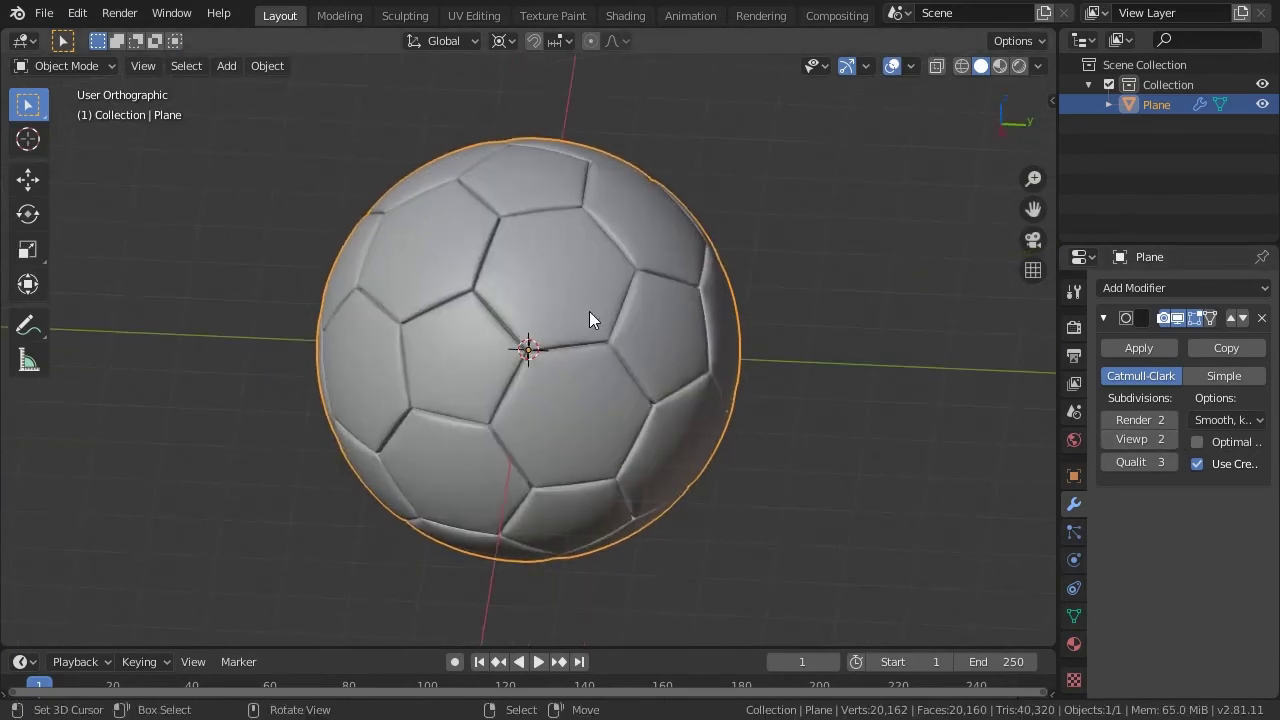
{"action": "left_click", "coordinate": [1005, 64]}
{"action": "mouse_move", "coordinate": [858, 201]}
{"action": "middle_mouse_down"}
{"action": "mouse_move", "coordinate": [637, 313]}
{"action": "mouse_move", "coordinate": [779, 297]}
{"action": "mouse_move", "coordinate": [491, 364]}
{"action": "middle_mouse_up"}
{"action": "left_click", "coordinate": [892, 65]}
{"action": "scroll", "coordinate": [494, 372], "scroll_direction": "down", "scroll_amount": 4}
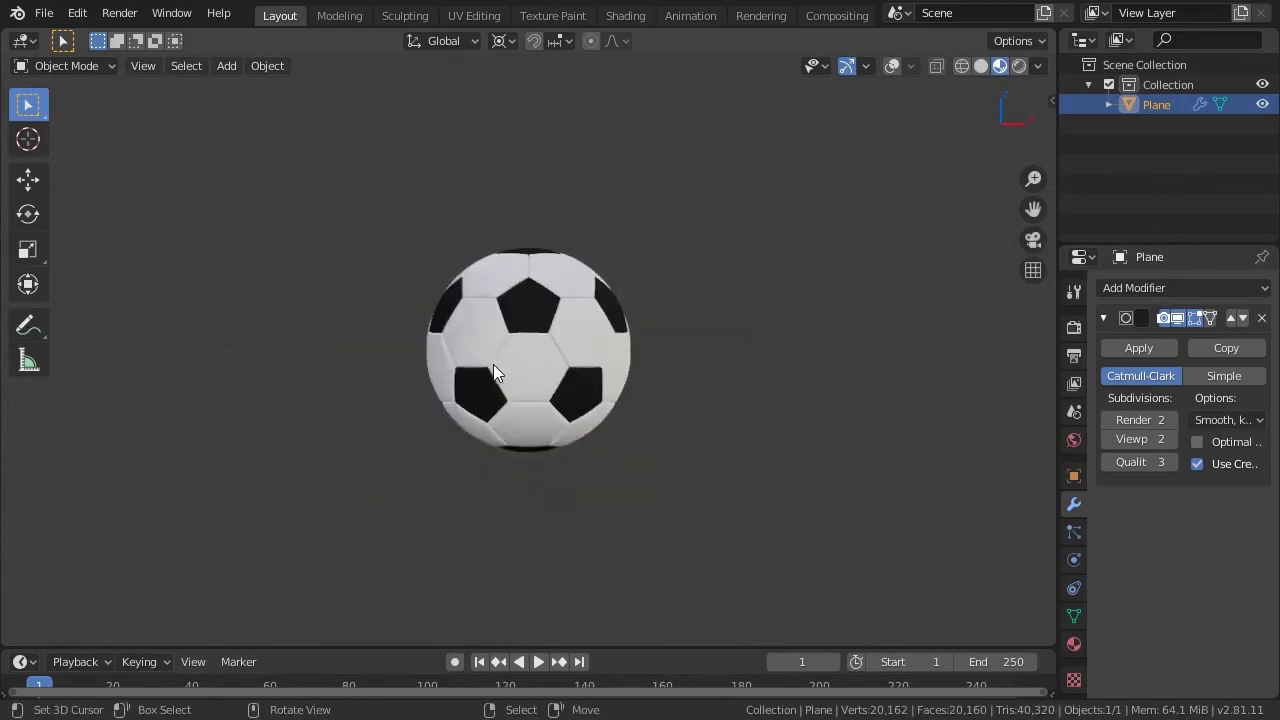
{"action": "scroll", "coordinate": [493, 364], "scroll_direction": "up", "scroll_amount": 4}
{"action": "mouse_move", "coordinate": [493, 364]}
{"action": "middle_mouse_down"}
{"action": "mouse_move", "coordinate": [581, 310]}
{"action": "mouse_move", "coordinate": [510, 346]}
{"action": "mouse_move", "coordinate": [485, 336]}
{"action": "mouse_move", "coordinate": [538, 269]}
{"action": "mouse_move", "coordinate": [673, 277]}
{"action": "middle_mouse_up"}
{"action": "key", "text": "KP_1"}
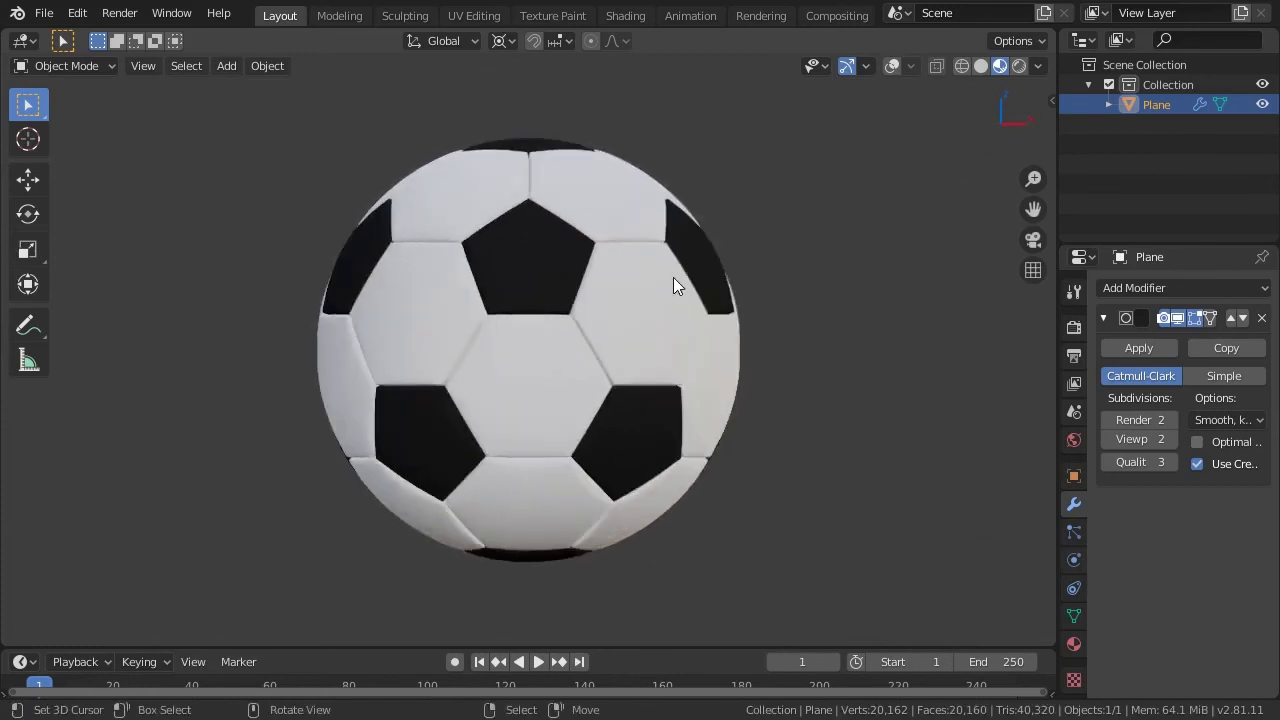
{"action": "key", "text": "KP_6"}
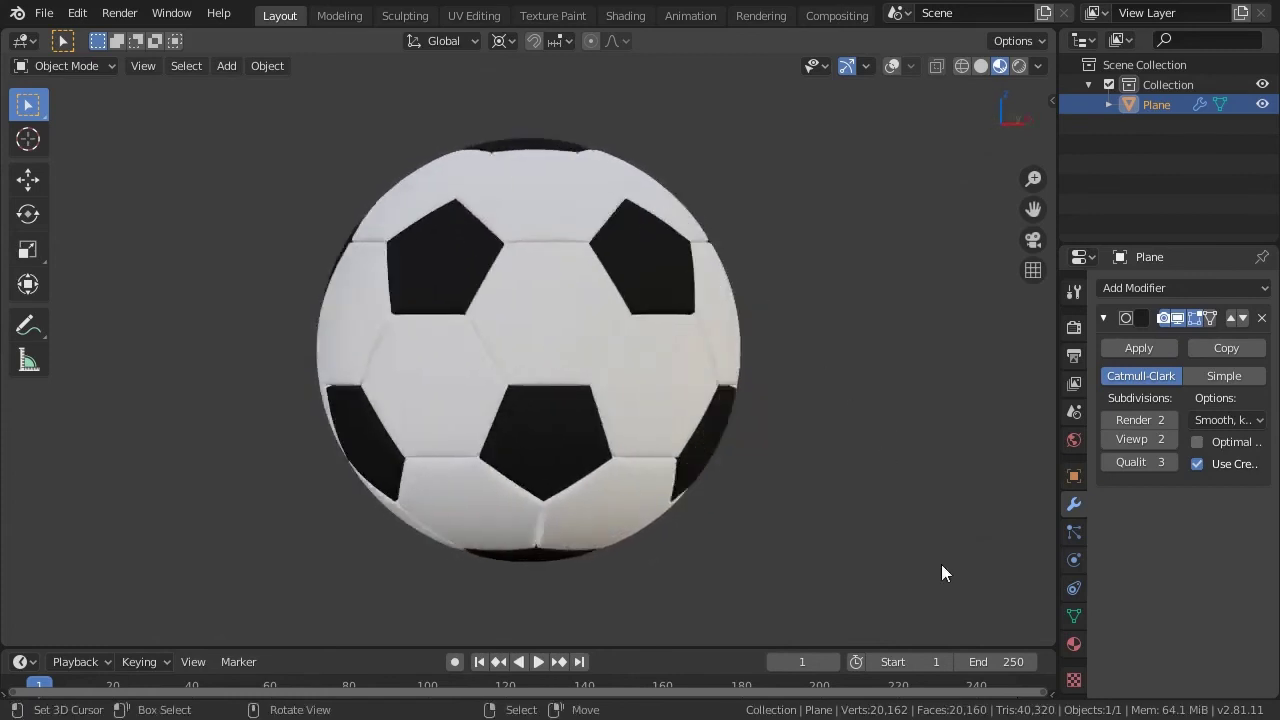
{"action": "key", "text": "KP_6"}
{"action": "key", "text": "KP_6"}
{"action": "key", "text": "KP_6"}
{"action": "key", "text": "KP_6"}
{"action": "key", "text": "KP_6"}
{"action": "key", "text": "KP_6"}
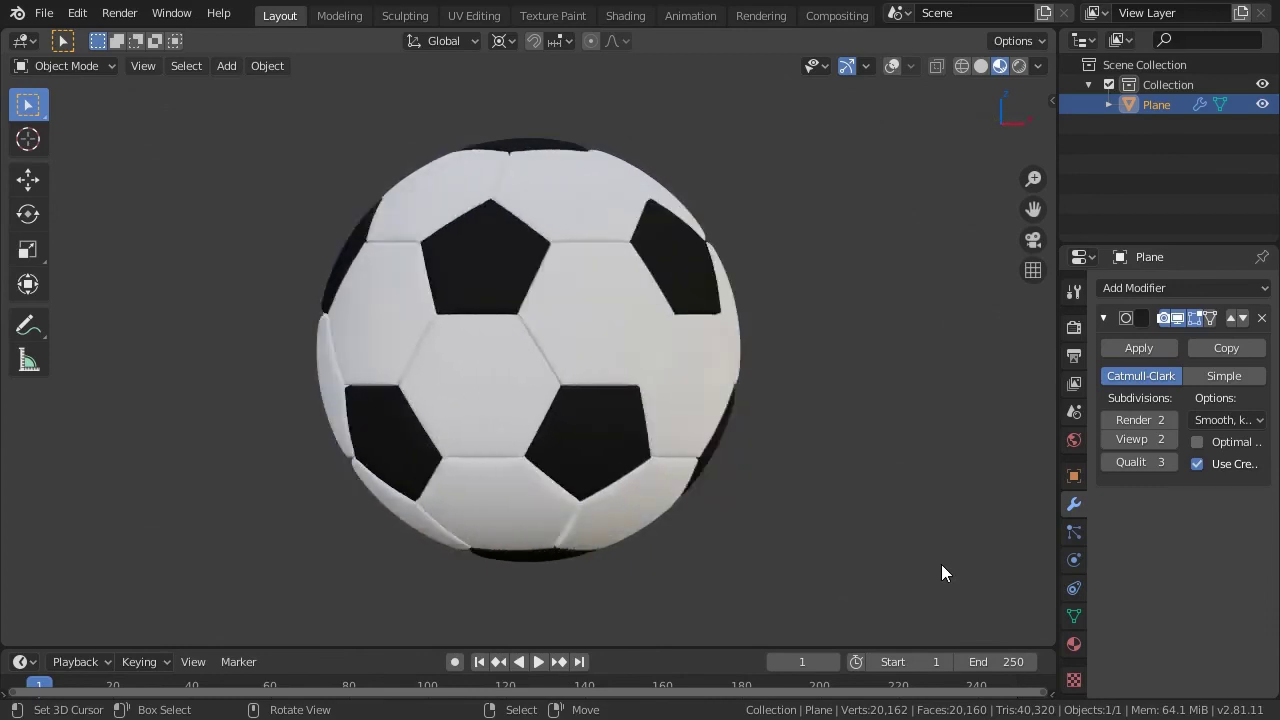
{"action": "key", "text": "KP_6"}
{"action": "key", "text": "KP_6"}
{"action": "key", "text": "KP_6"}
{"action": "key", "text": "KP_6"}
{"action": "key", "text": "KP_6"}
{"action": "key", "text": "KP_6"}
{"action": "key", "text": "KP_6"}
{"action": "key", "text": "KP_6"}
{"action": "key", "text": "KP_6"}
{"action": "key", "text": "KP_6"}
{"action": "key", "text": "KP_6"}
{"action": "key", "text": "KP_6"}
{"action": "key", "text": "KP_6"}
{"action": "key", "text": "KP_6"}
{"action": "key", "text": "KP_6"}
{"action": "key", "text": "KP_6"}
{"action": "key", "text": "KP_6"}
{"action": "key", "text": "KP_6"}
{"action": "key", "text": "KP_6"}
{"action": "key", "text": "KP_6"}
{"action": "key", "text": "KP_6"}
{"action": "key", "text": "KP_6"}
{"action": "key", "text": "KP_6"}
{"action": "key", "text": "KP_6"}
{"action": "key", "text": "KP_6"}
{"action": "key", "text": "KP_6"}
{"action": "key", "text": "KP_6"}
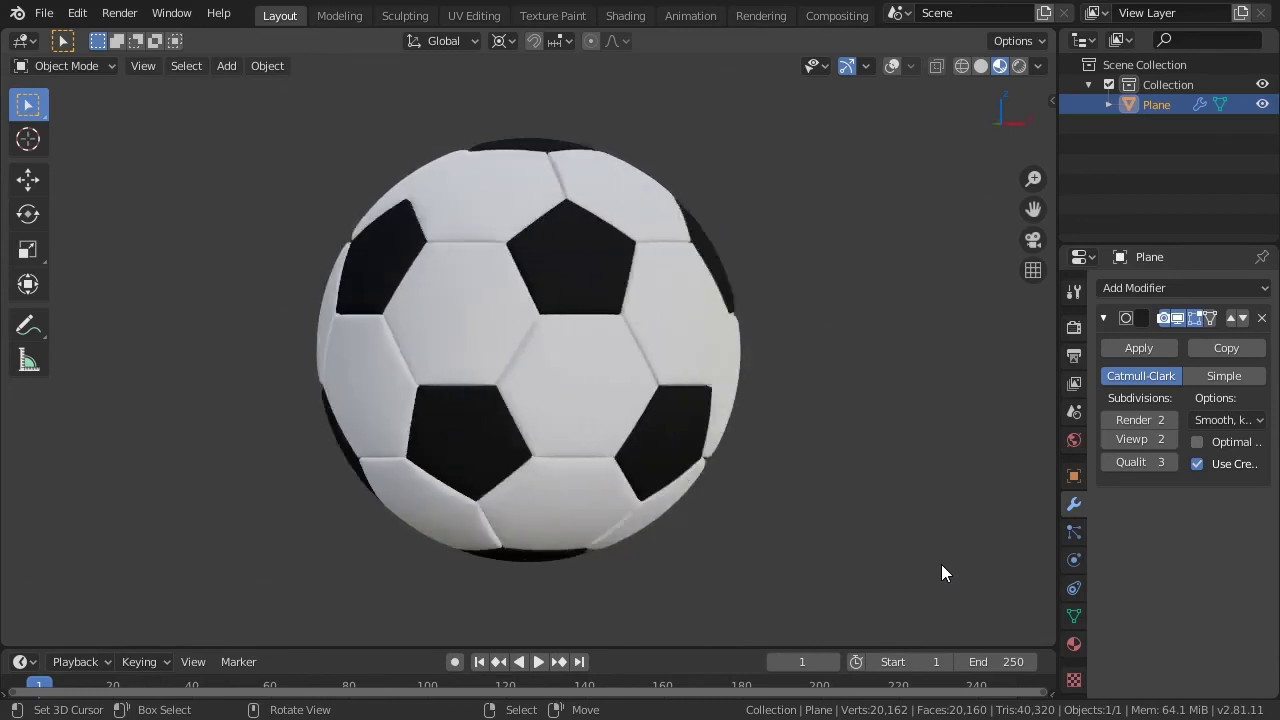
{"action": "key", "text": "KP_6"}
{"action": "key", "text": "KP_6"}
{"action": "key", "text": "KP_6"}
{"action": "key", "text": "KP_6"}
{"action": "key", "text": "KP_6"}
{"action": "key", "text": "KP_6"}
{"action": "key", "text": "KP_6"}
{"action": "key", "text": "KP_6"}
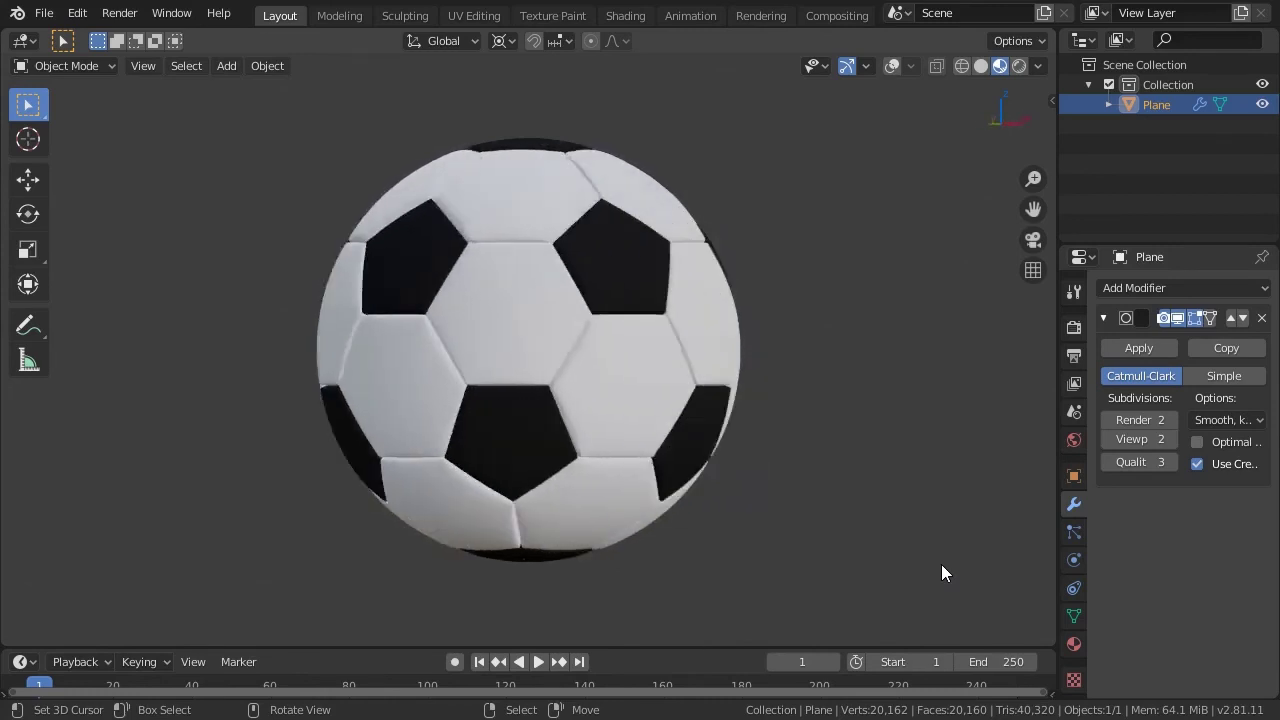
{"action": "key", "text": "KP_6"}
{"action": "key", "text": "KP_6"}
{"action": "key", "text": "KP_6"}
{"action": "key", "text": "KP_6"}
{"action": "key", "text": "KP_6"}
{"action": "key", "text": "KP_6"}
{"action": "key", "text": "KP_6"}
{"action": "key", "text": "KP_6"}
{"action": "key", "text": "KP_6"}
{"action": "key", "text": "KP_6"}
{"action": "key", "text": "KP_6"}
{"action": "key", "text": "KP_6"}
{"action": "key", "text": "KP_6"}
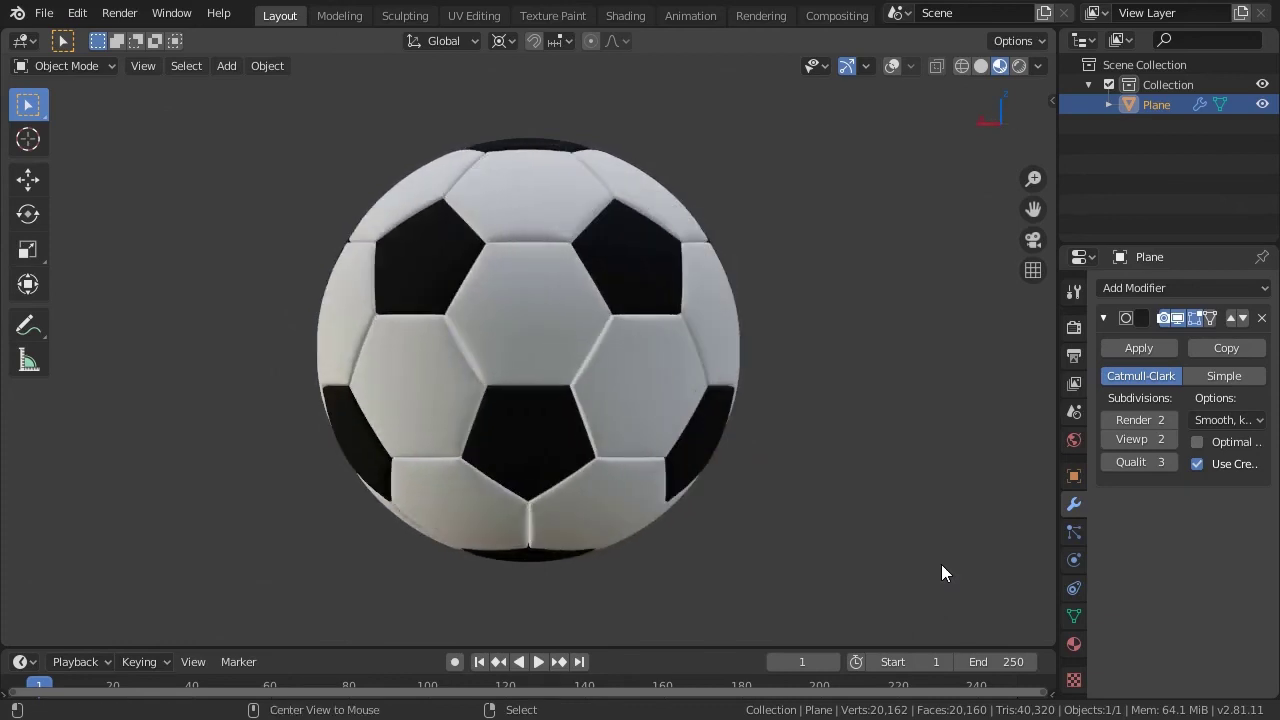